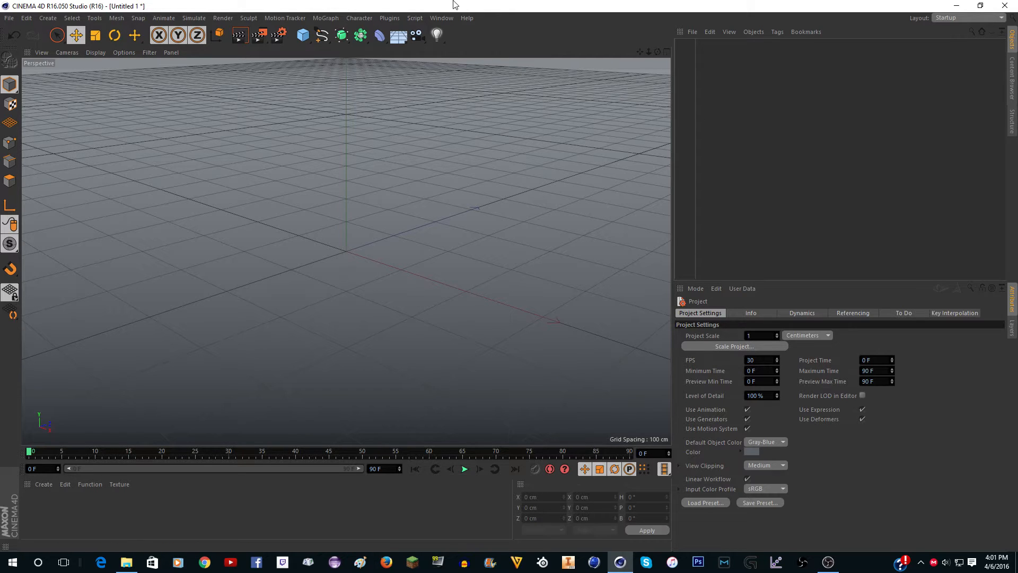
{"action": "left_click_drag", "start_coordinate": [303, 35], "coordinate": [398, 51]}
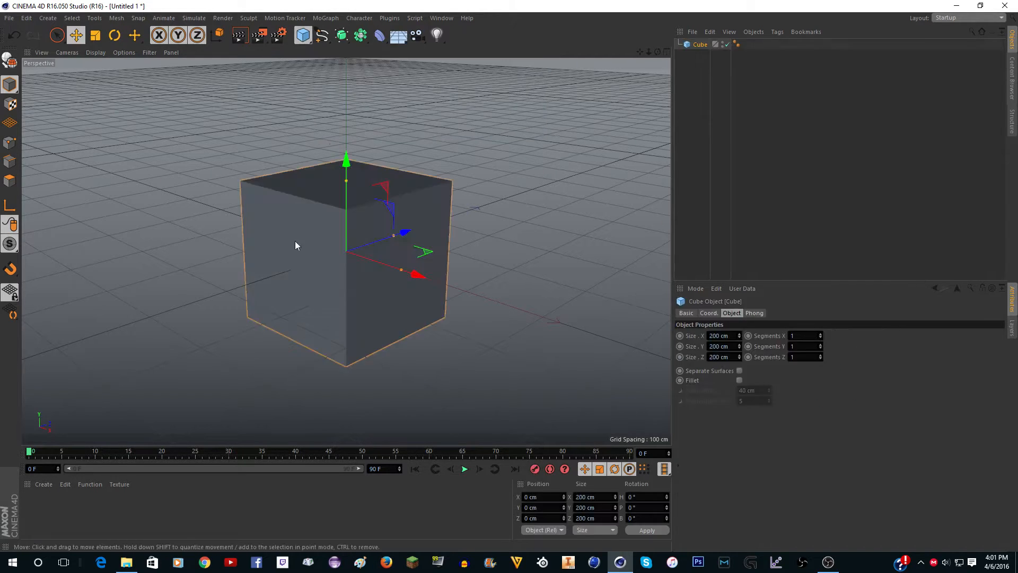
{"action": "key", "text": "Delete"}
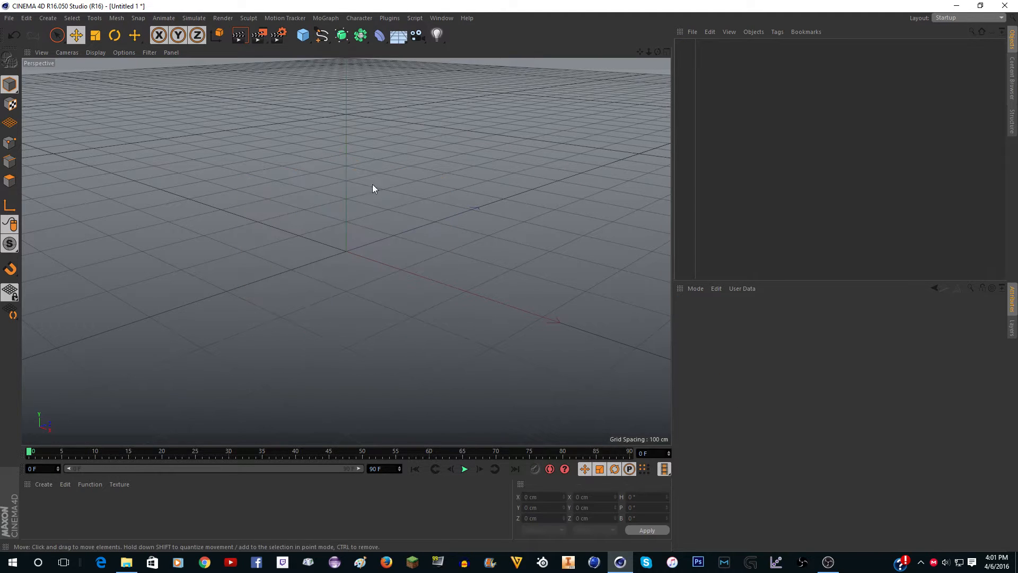
{"action": "left_click_drag", "start_coordinate": [385, 262], "coordinate": [414, 111], "text": "alt"}
- Add a default Omni light to the scene at the origin
{"action": "left_click_drag", "start_coordinate": [436, 35], "coordinate": [476, 55]}
{"action": "scroll", "coordinate": [266, 234], "scroll_direction": "up", "scroll_amount": 2}
{"action": "scroll", "coordinate": [423, 257], "scroll_direction": "up", "scroll_amount": 2}
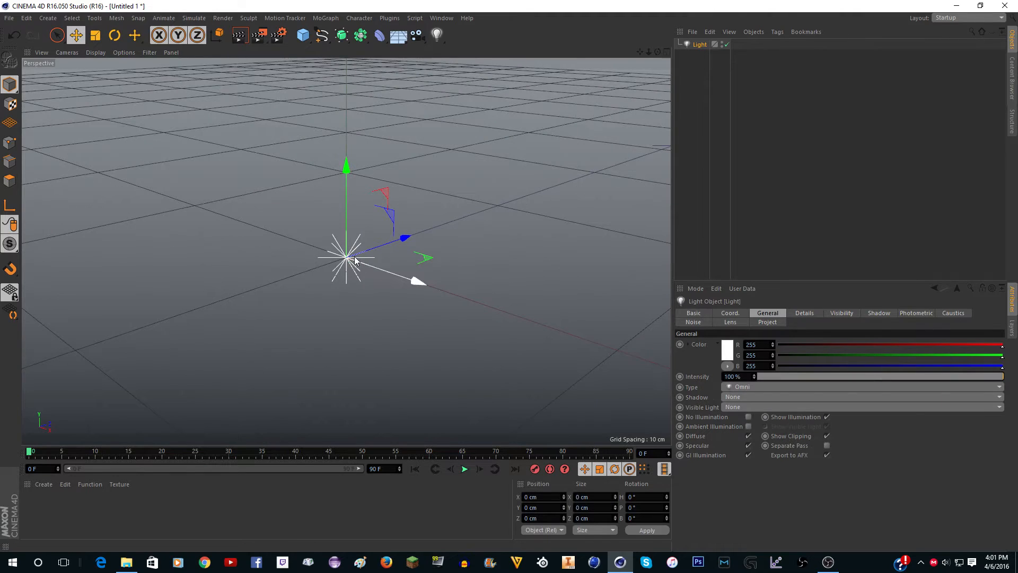
{"action": "scroll", "coordinate": [343, 257], "scroll_direction": "down", "scroll_amount": 3}
{"action": "scroll", "coordinate": [244, 232], "scroll_direction": "down", "scroll_amount": 1}
{"action": "scroll", "coordinate": [180, 241], "scroll_direction": "up", "scroll_amount": 1}
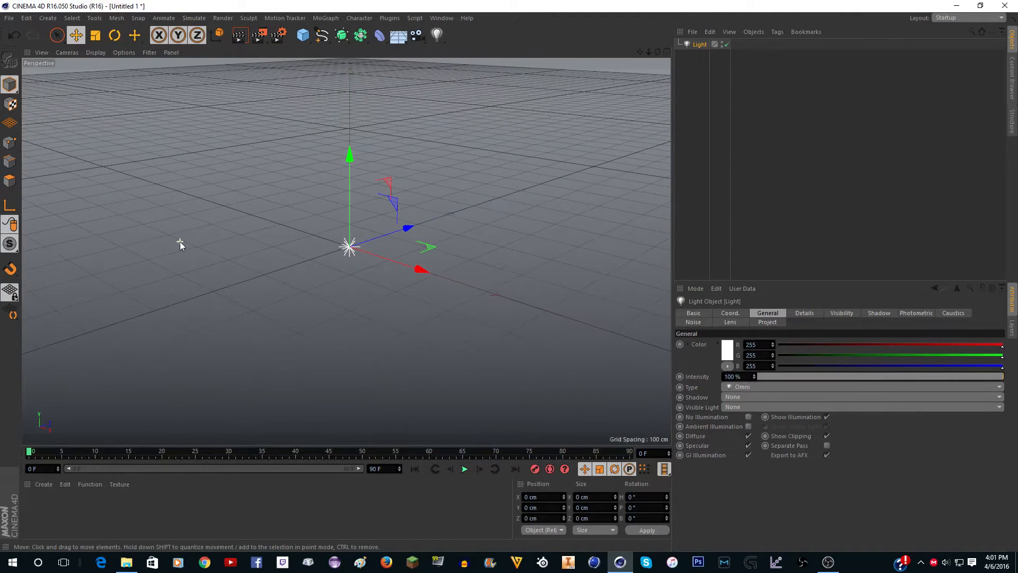
{"action": "left_click_drag", "start_coordinate": [436, 35], "coordinate": [491, 4]}
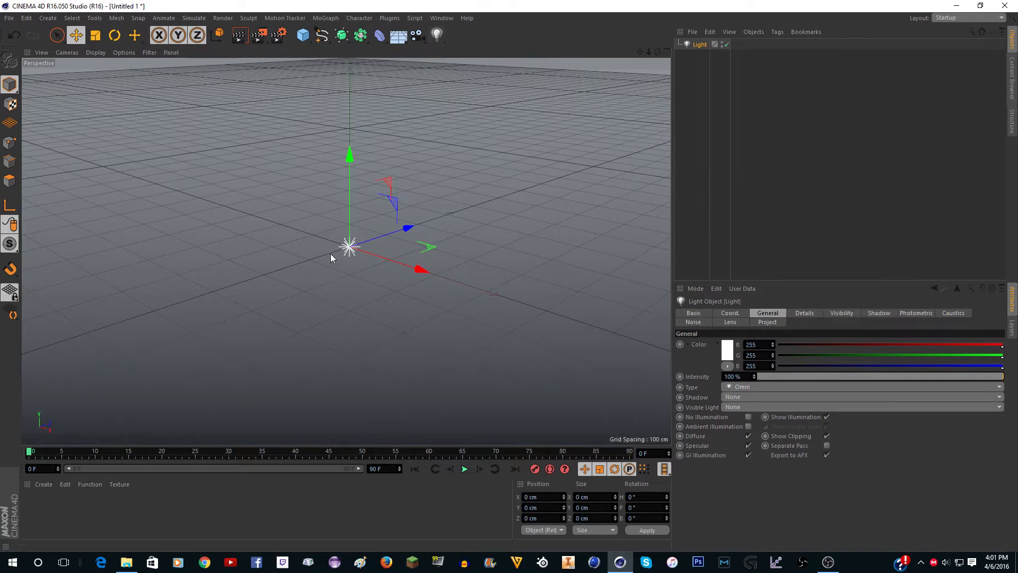
{"action": "scroll", "coordinate": [330, 255], "scroll_direction": "up", "scroll_amount": 2}
{"action": "scroll", "coordinate": [374, 226], "scroll_direction": "up", "scroll_amount": 1}
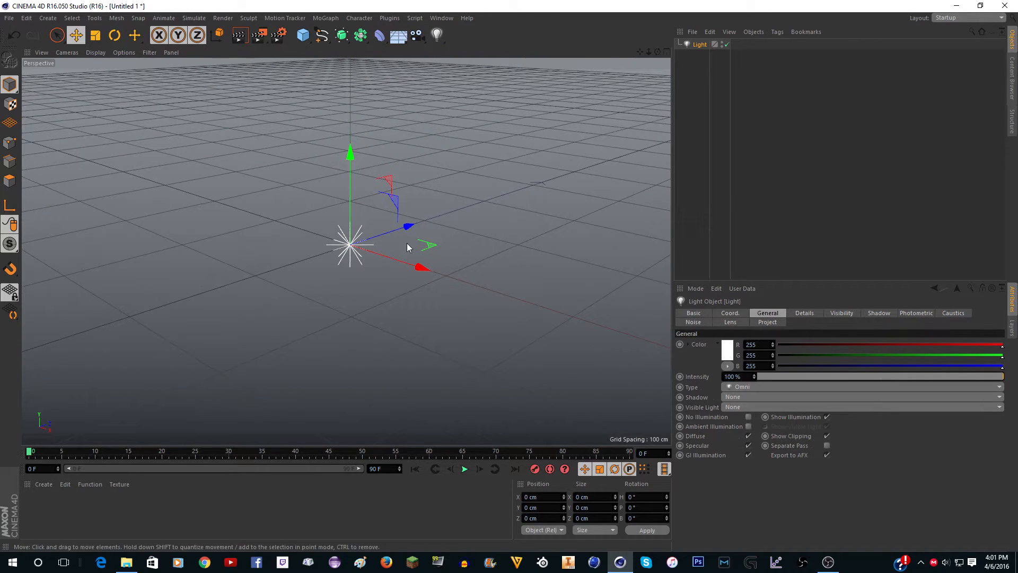
{"action": "left_click_drag", "start_coordinate": [311, 240], "coordinate": [314, 237], "text": "alt"}
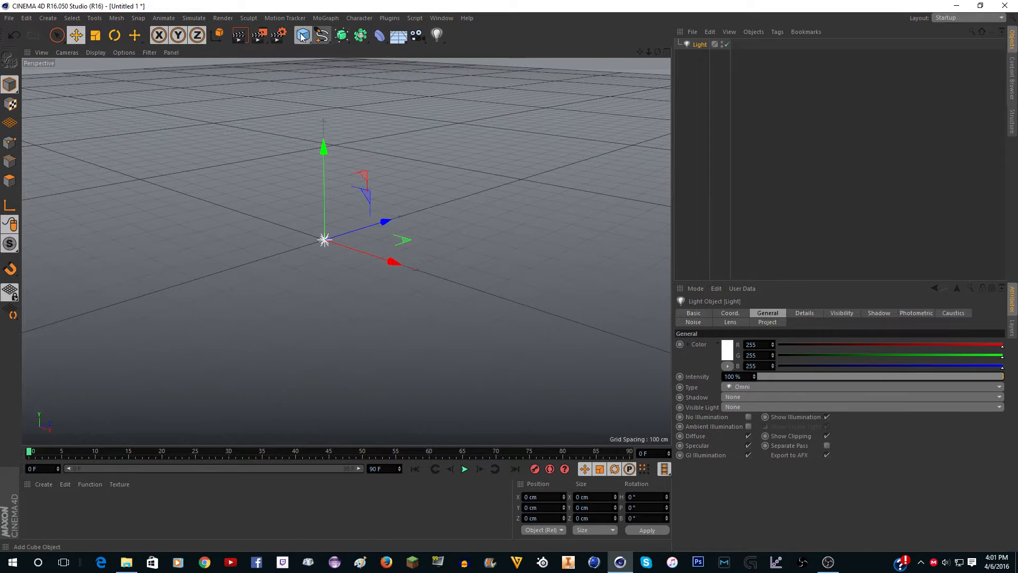
- Add a floor plane about 16 cm below the light and set its width and height to 40000 cm
{"action": "left_click_drag", "start_coordinate": [303, 35], "coordinate": [392, 69]}
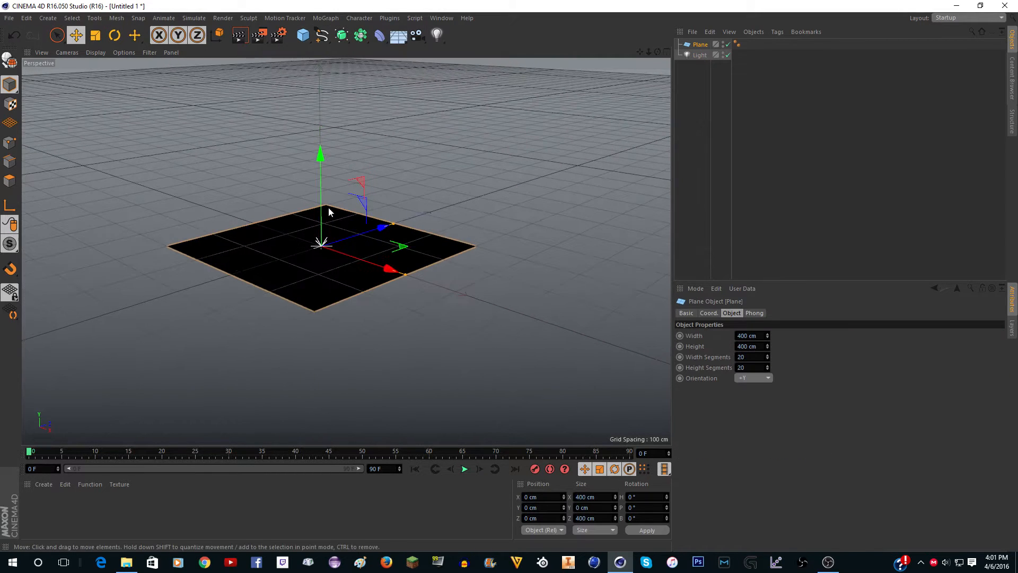
{"action": "left_click_drag", "start_coordinate": [321, 211], "coordinate": [319, 210]}
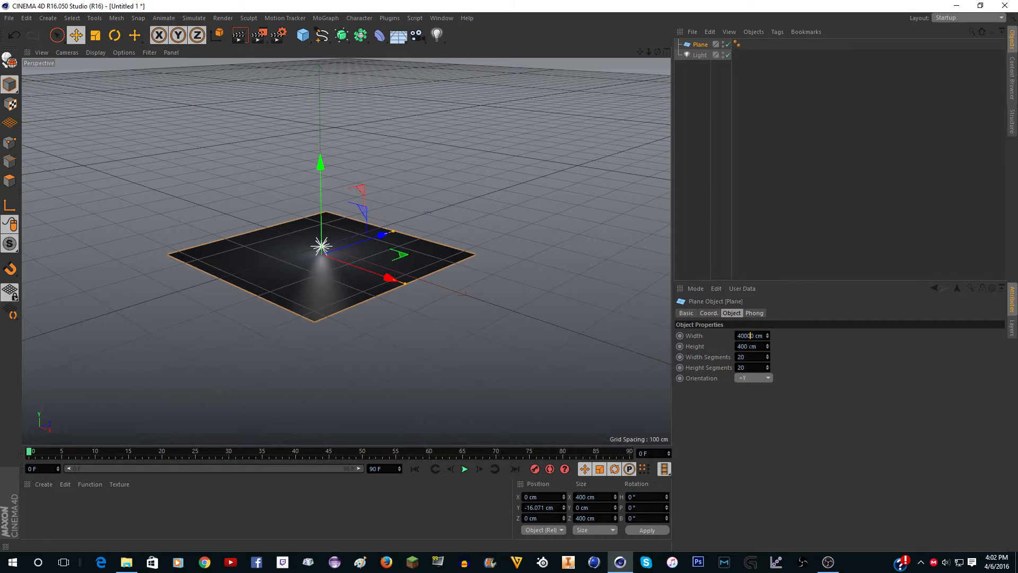
{"action": "left_click", "coordinate": [744, 346]}
{"action": "left_click", "coordinate": [830, 389]}
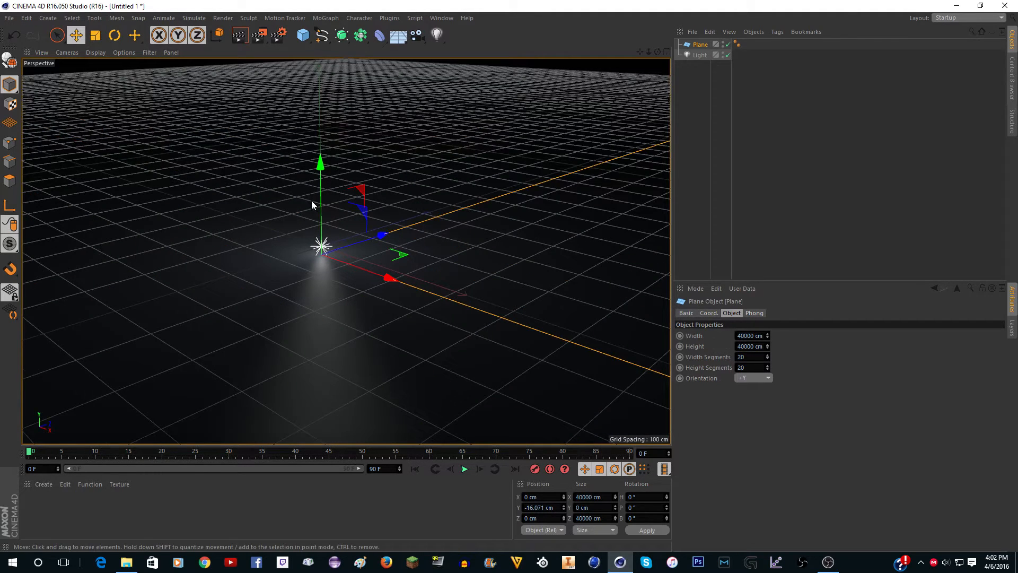
- Create a material with a pure white color (RGB 255, 255, 255) and apply it to the plane
{"action": "scroll", "coordinate": [312, 201], "scroll_direction": "up", "scroll_amount": 2}
{"action": "double_click", "coordinate": [44, 523]}
{"action": "double_click", "coordinate": [28, 504]}
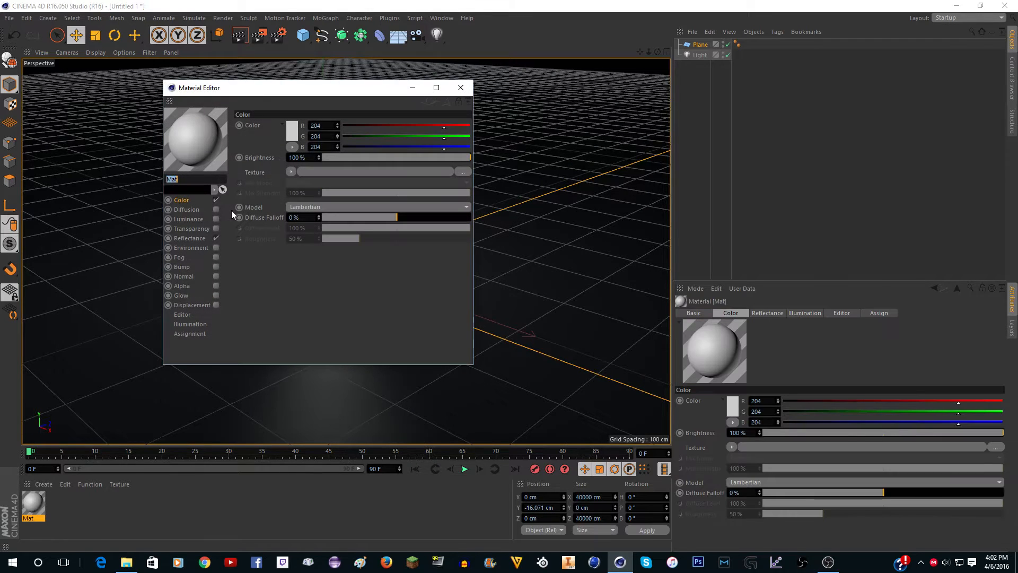
{"action": "left_click", "coordinate": [292, 132]}
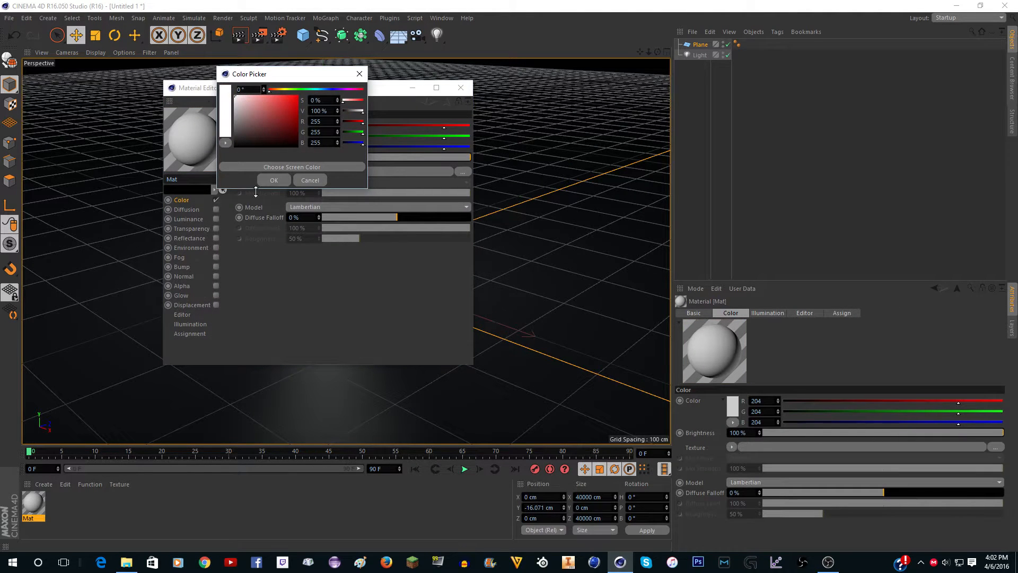
{"action": "left_click", "coordinate": [274, 180]}
{"action": "left_click", "coordinate": [460, 87]}
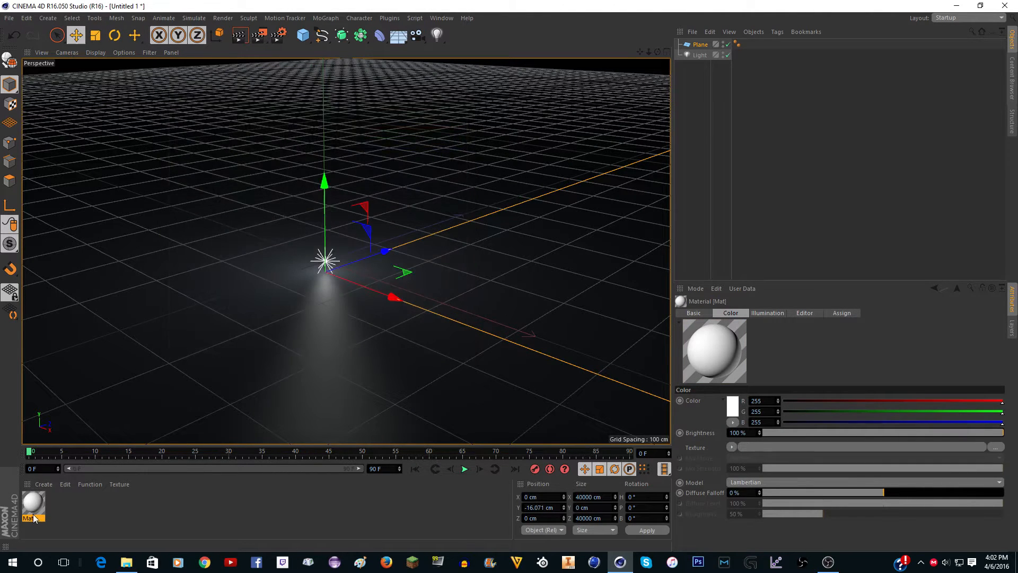
{"action": "left_click_drag", "start_coordinate": [34, 517], "coordinate": [198, 257]}
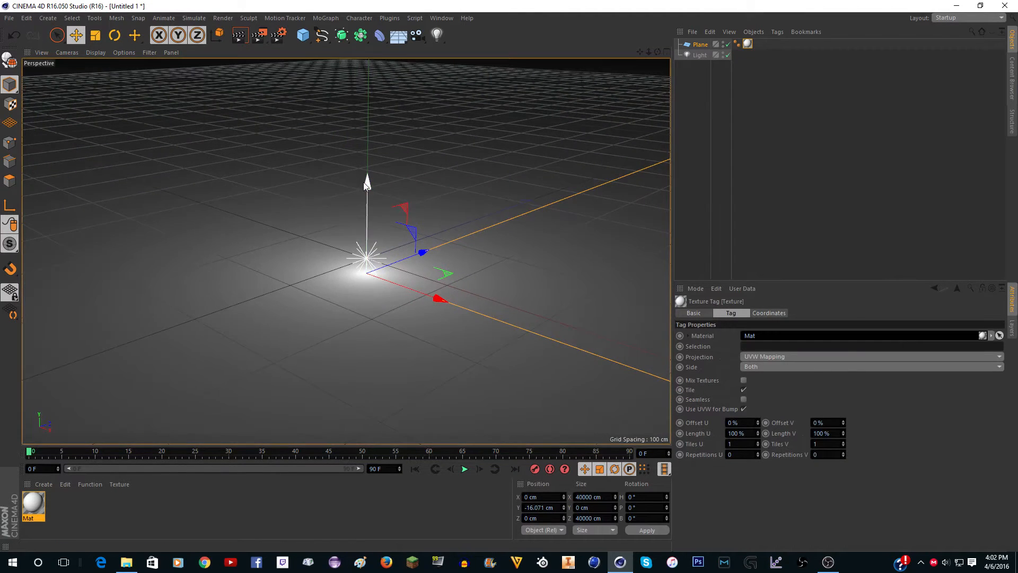
- Select the light and raise it along the Y axis to about 33 cm
{"action": "left_click_drag", "start_coordinate": [367, 186], "coordinate": [369, 164]}
{"action": "left_click", "coordinate": [700, 55]}
{"action": "scroll", "coordinate": [378, 130], "scroll_direction": "down", "scroll_amount": 10}
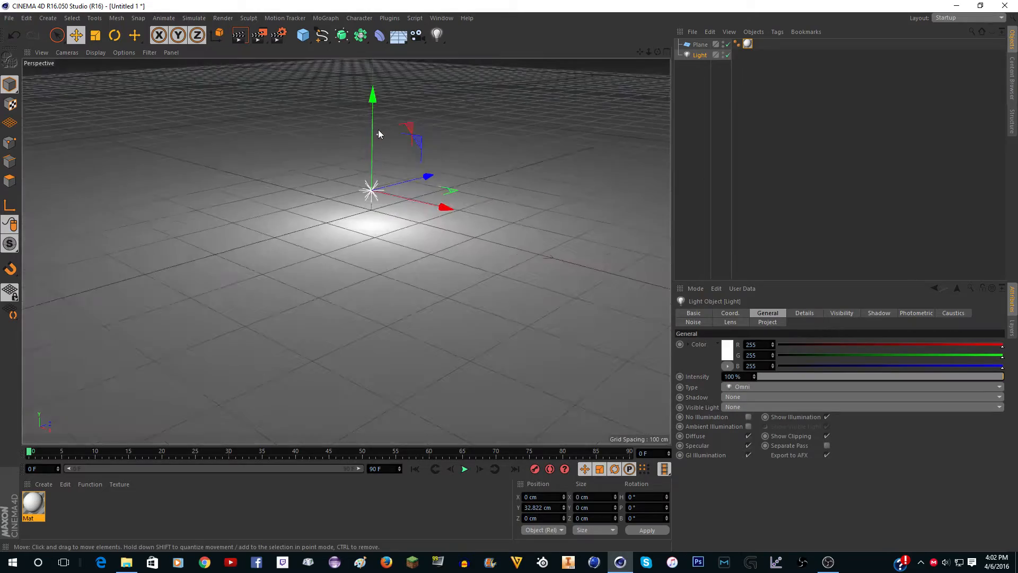
- Render the perspective view to examine how the Omni light illuminates the plane
{"action": "left_click_drag", "start_coordinate": [640, 52], "coordinate": [619, 140]}
{"action": "left_click", "coordinate": [240, 37]}
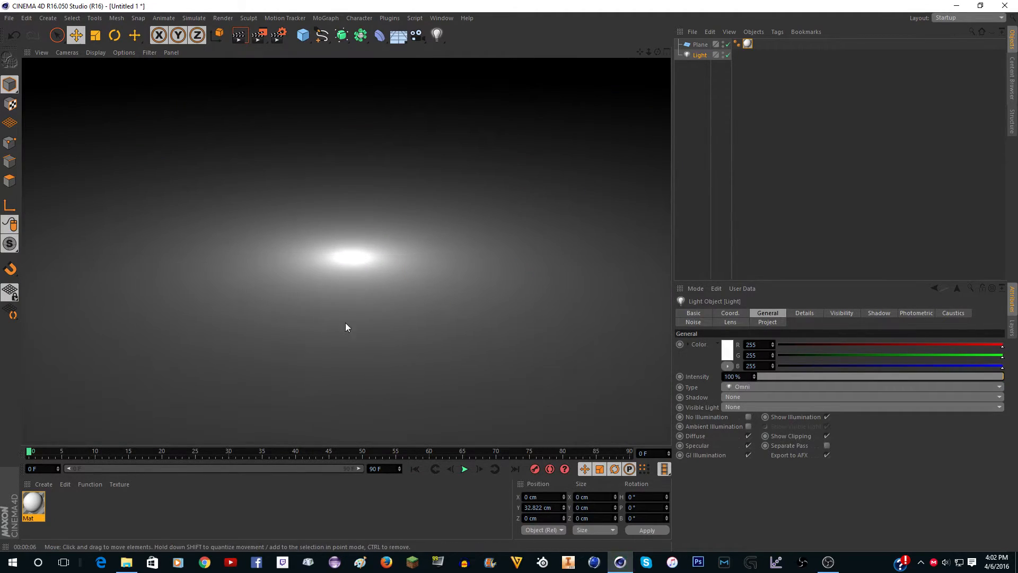
{"action": "scroll", "coordinate": [365, 234], "scroll_direction": "up", "scroll_amount": 7}
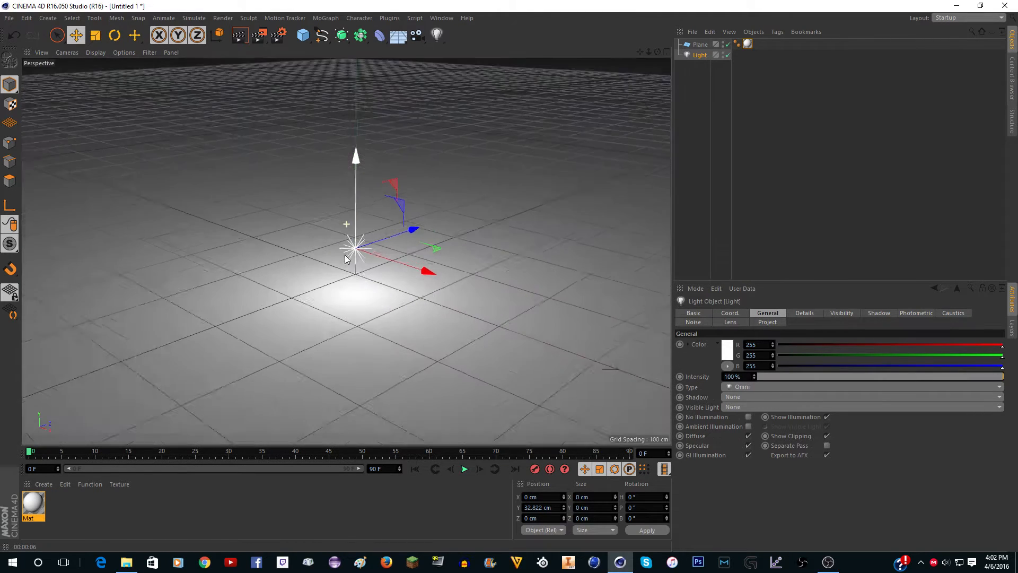
- Try raising the light to about 131 cm on the Y axis, and undo the move
{"action": "scroll", "coordinate": [366, 238], "scroll_direction": "down", "scroll_amount": 10}
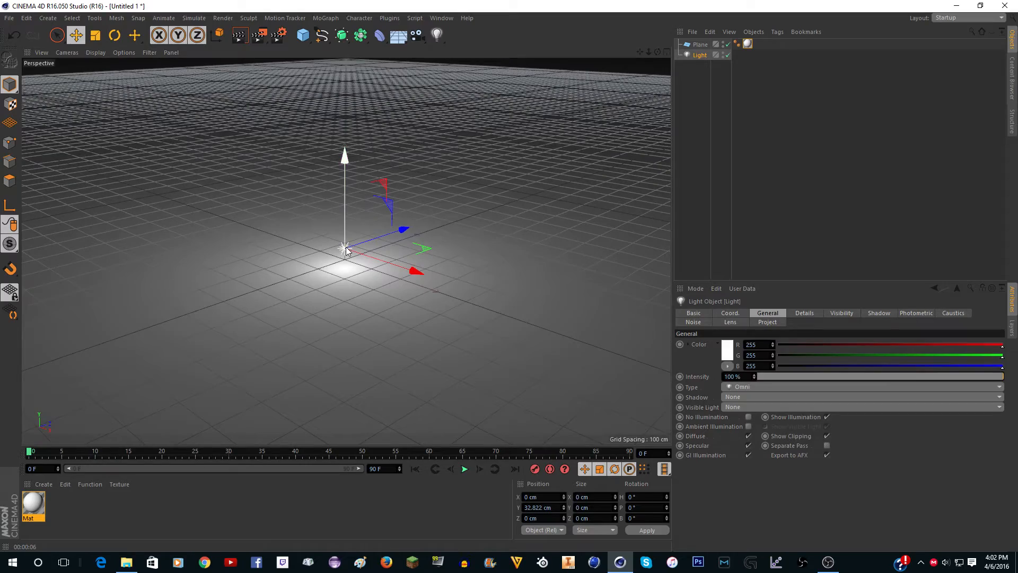
{"action": "left_click_drag", "start_coordinate": [349, 182], "coordinate": [422, 139]}
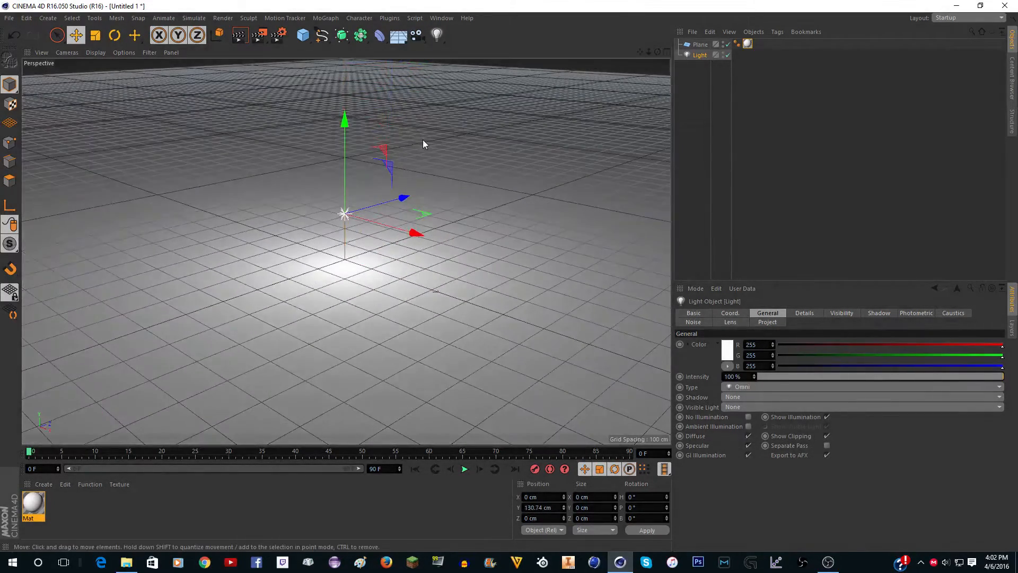
{"action": "key", "text": "ctrl+z"}
{"action": "scroll", "coordinate": [326, 222], "scroll_direction": "up", "scroll_amount": 5}
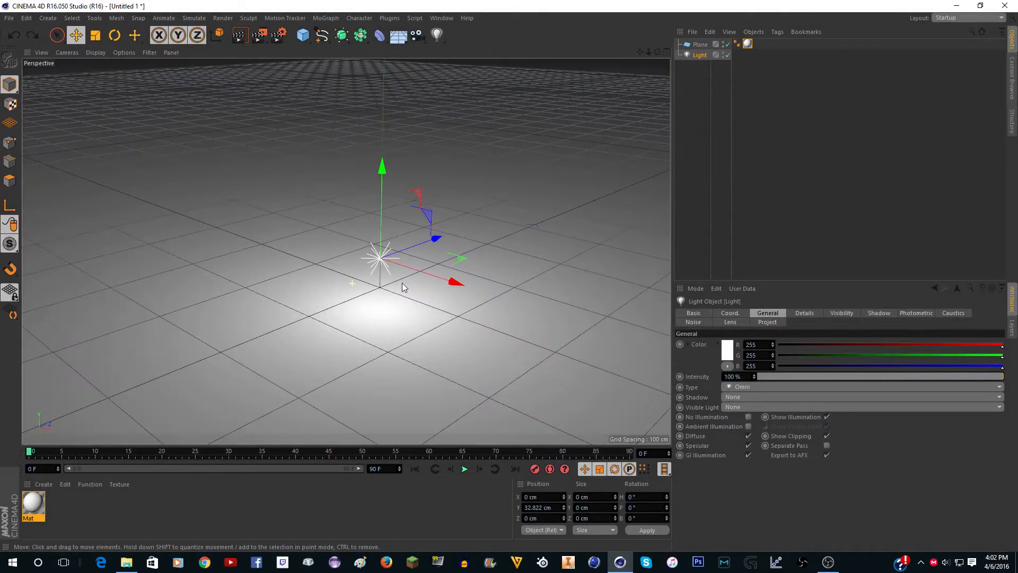
{"action": "left_click", "coordinate": [740, 400]}
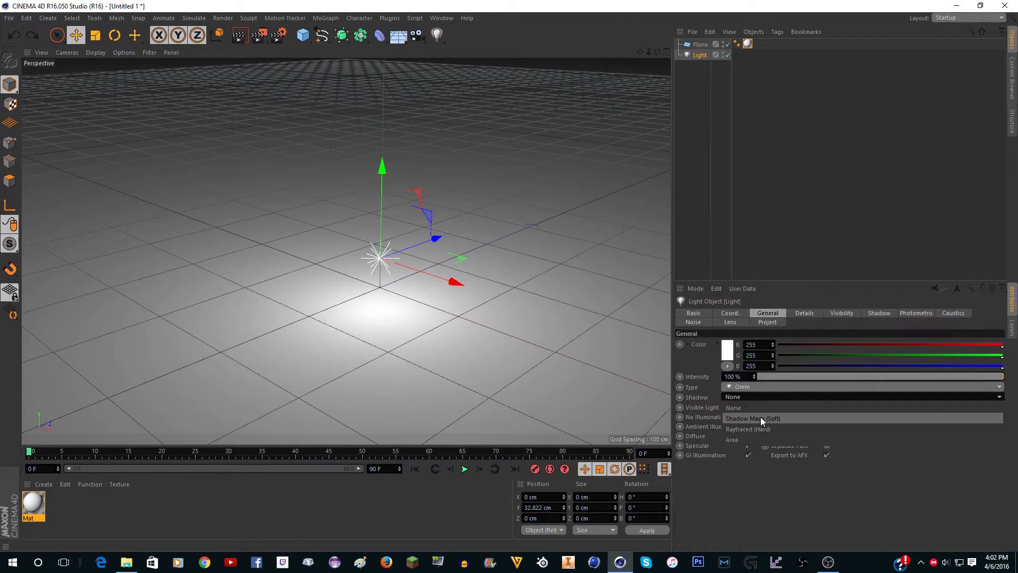
{"action": "left_click", "coordinate": [746, 409]}
{"action": "left_click", "coordinate": [747, 409]}
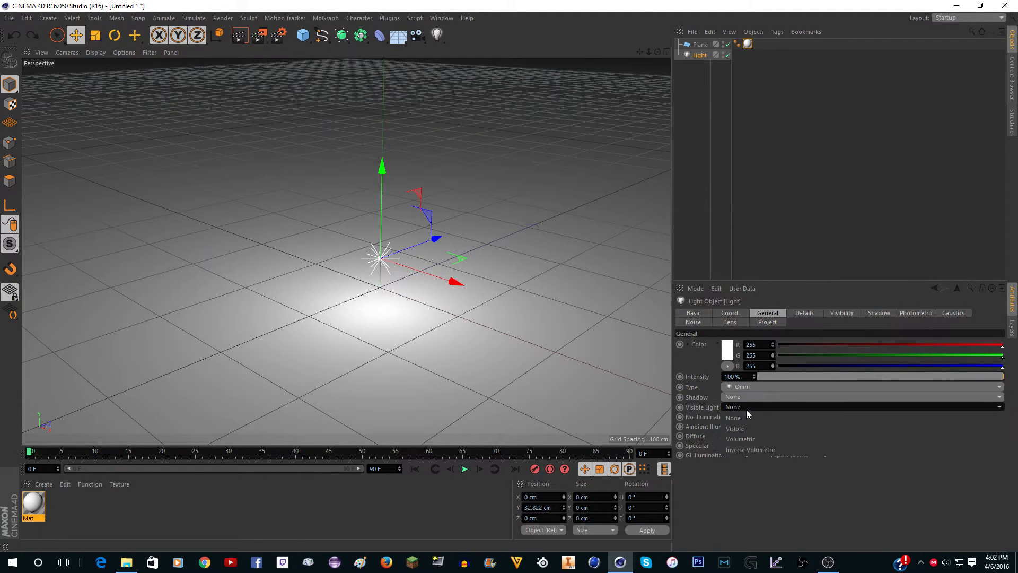
{"action": "left_click", "coordinate": [743, 403]}
- Try the Spot type for the light and raise it to about 115 cm on the Y axis
{"action": "left_click", "coordinate": [746, 386]}
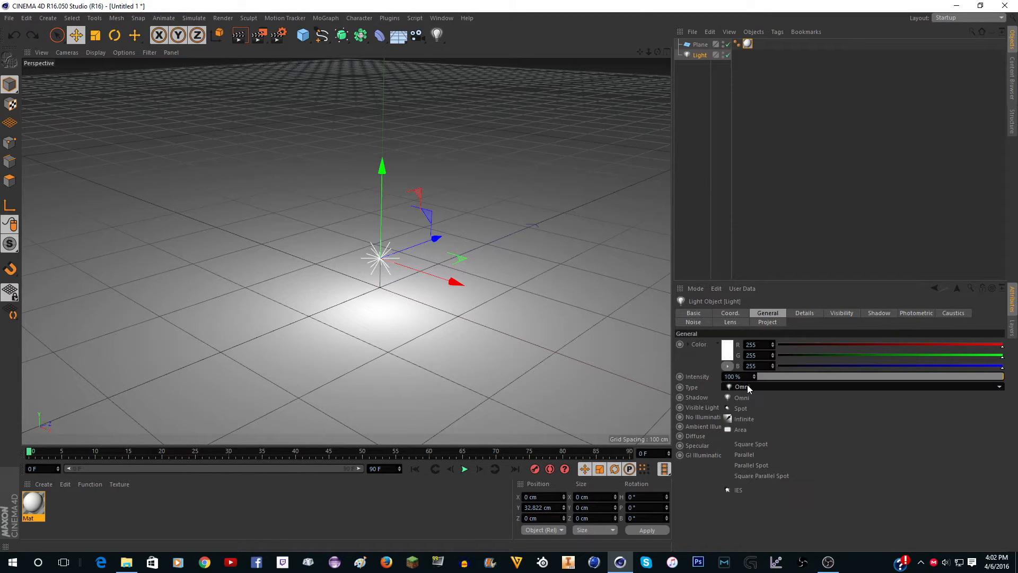
{"action": "left_click", "coordinate": [751, 408]}
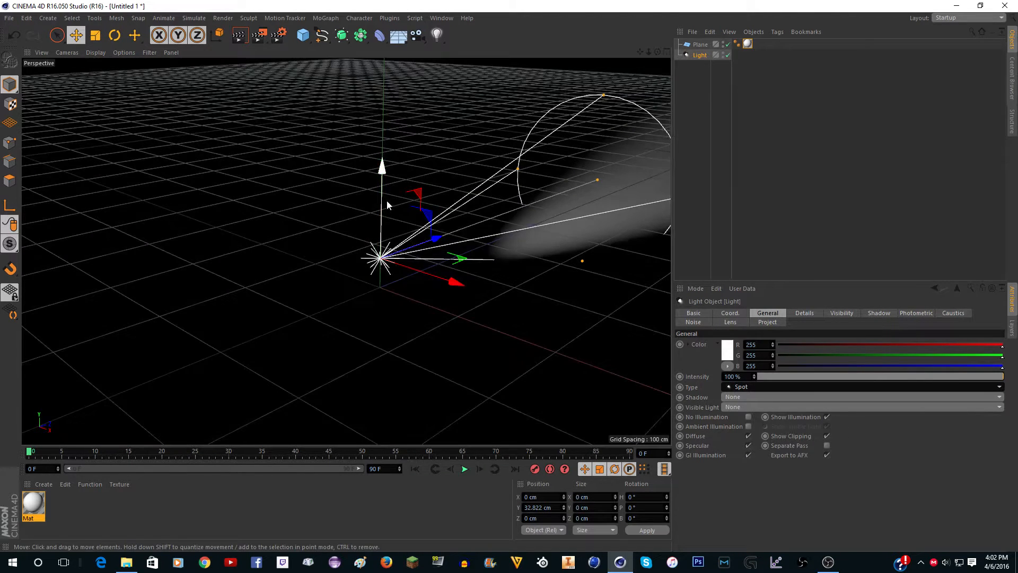
{"action": "left_click_drag", "start_coordinate": [387, 200], "coordinate": [626, 77]}
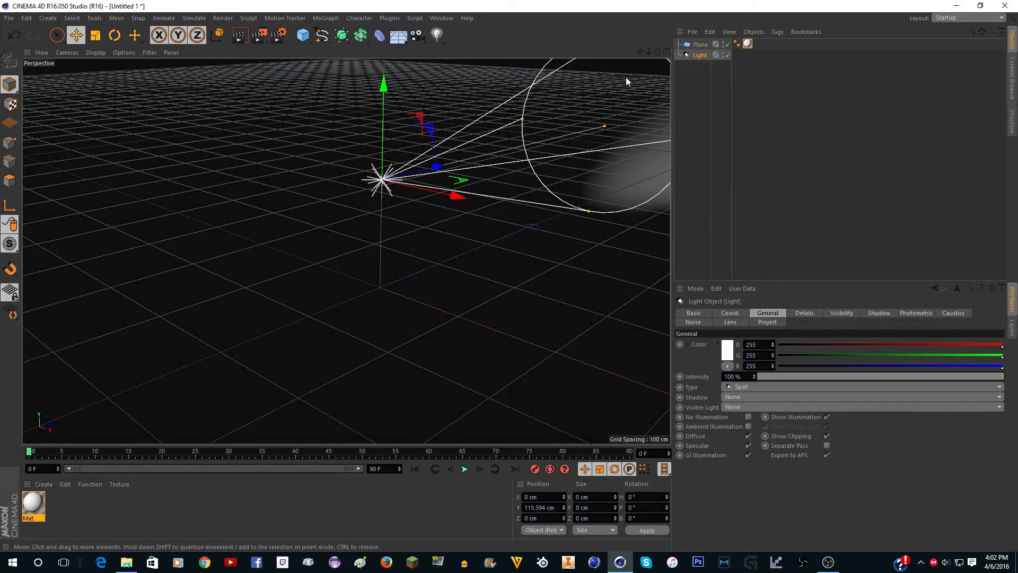
- Rotate the spotlight's pitch to about -90° so it points straight down at the plane
{"action": "left_click_drag", "start_coordinate": [346, 251], "coordinate": [346, 250], "text": "alt"}
{"action": "key", "text": "r"}
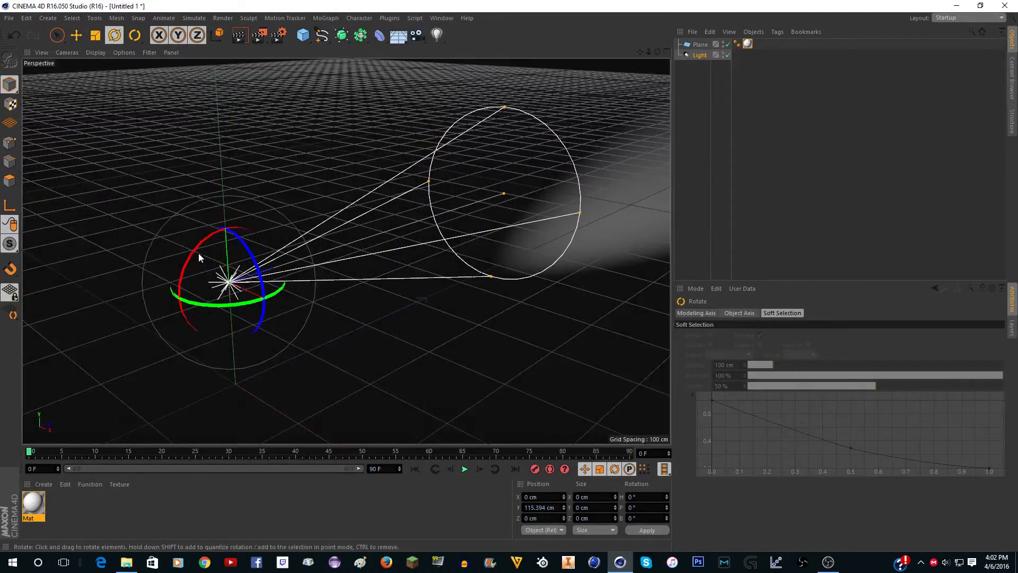
{"action": "left_click_drag", "start_coordinate": [200, 257], "coordinate": [268, 234]}
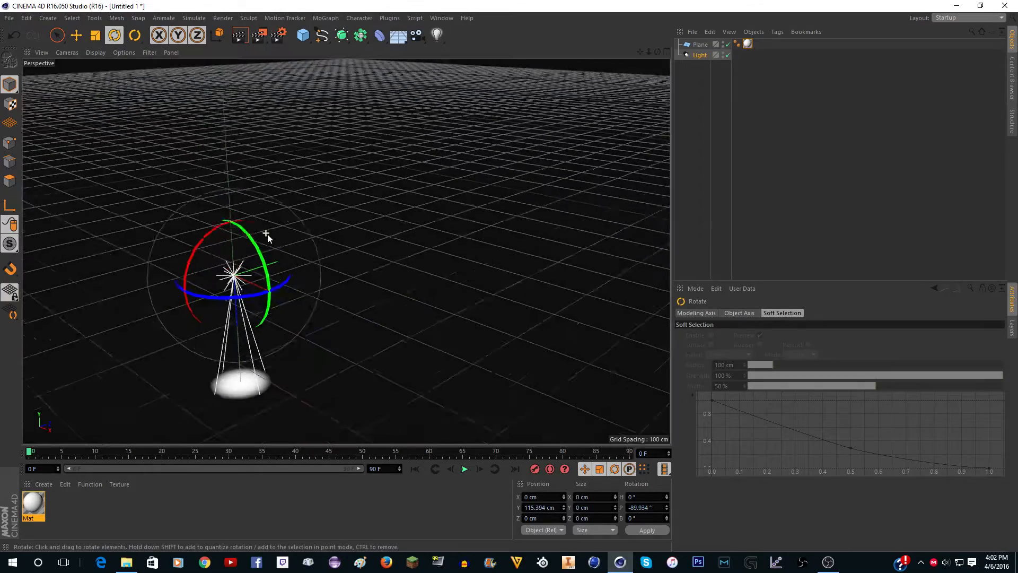
- Try resizing the spotlight's cone, and undo the spotlight changes back to the Omni light
{"action": "key", "text": "e"}
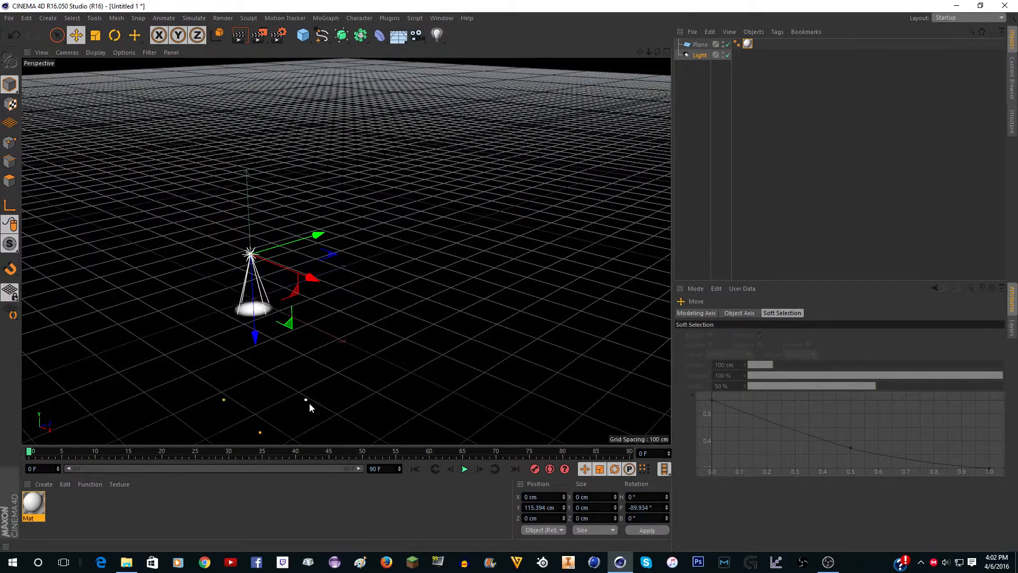
{"action": "left_click_drag", "start_coordinate": [394, 374], "coordinate": [567, 273]}
{"action": "key", "text": "ctrl+z"}
{"action": "key", "text": "ctrl+z"}
{"action": "key", "text": "ctrl+z"}
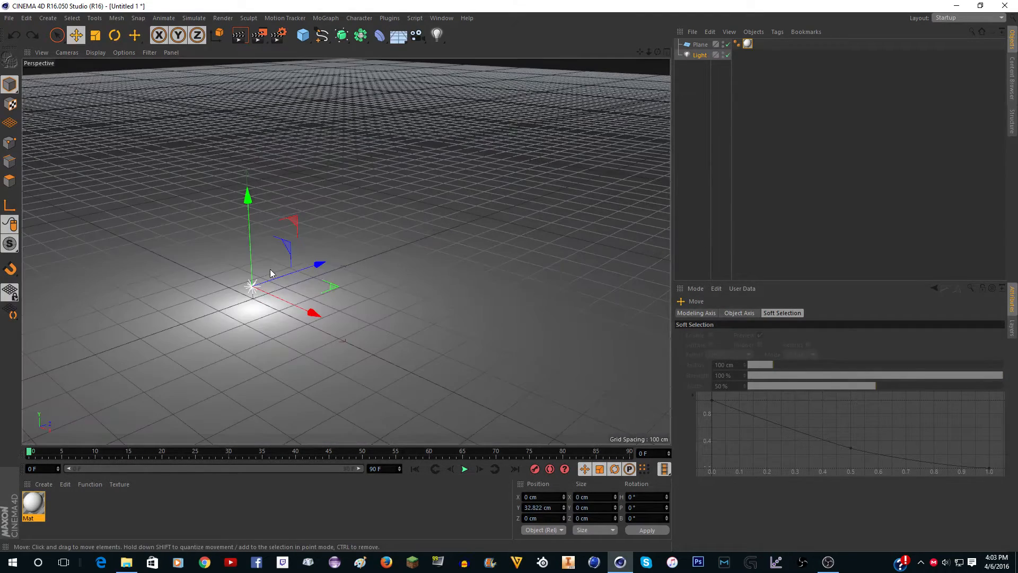
- Set the Omni light's shadow type to Shadow Maps (Soft)
{"action": "scroll", "coordinate": [216, 332], "scroll_direction": "up", "scroll_amount": 10}
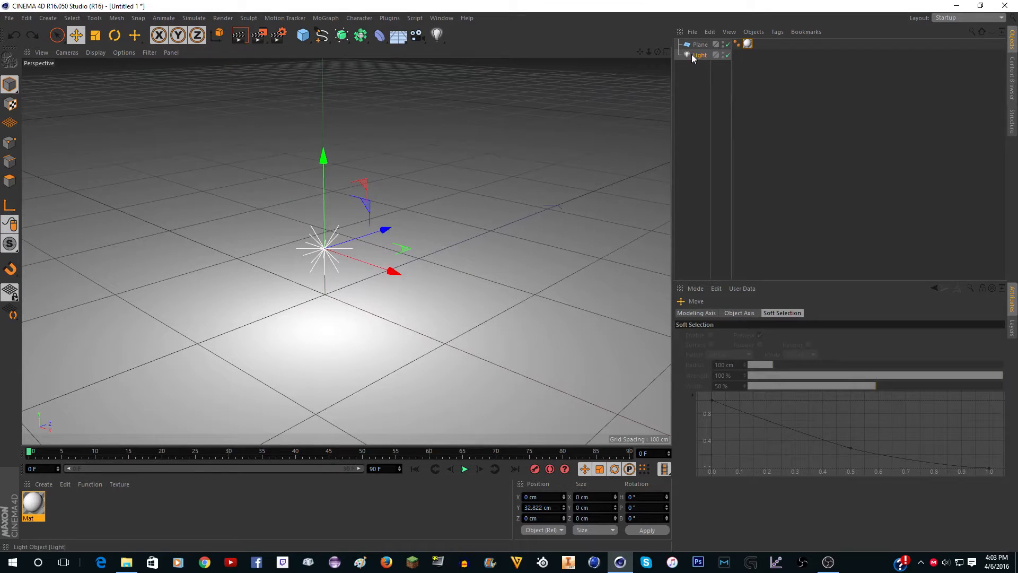
{"action": "left_click", "coordinate": [692, 55]}
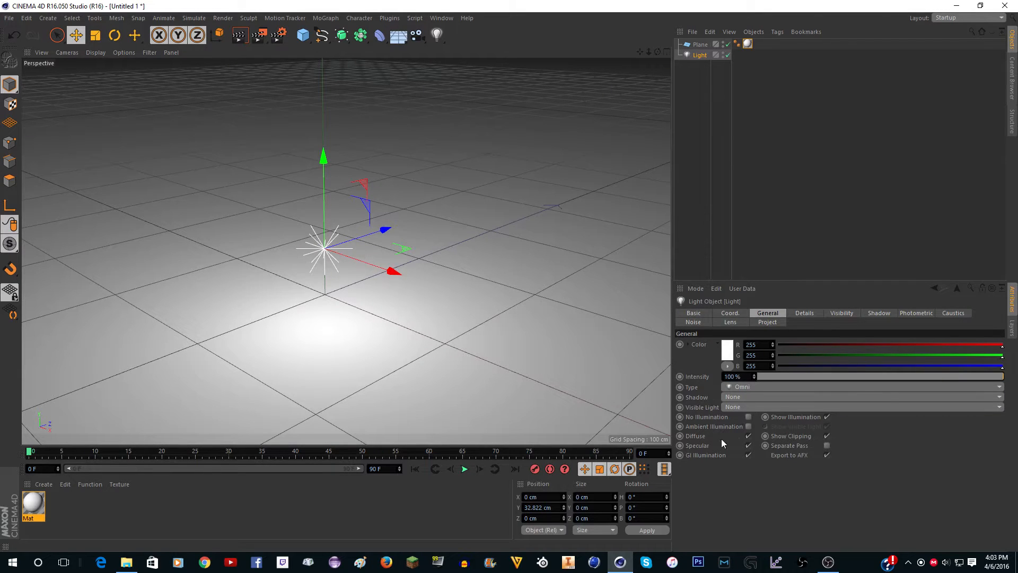
{"action": "left_click", "coordinate": [740, 397]}
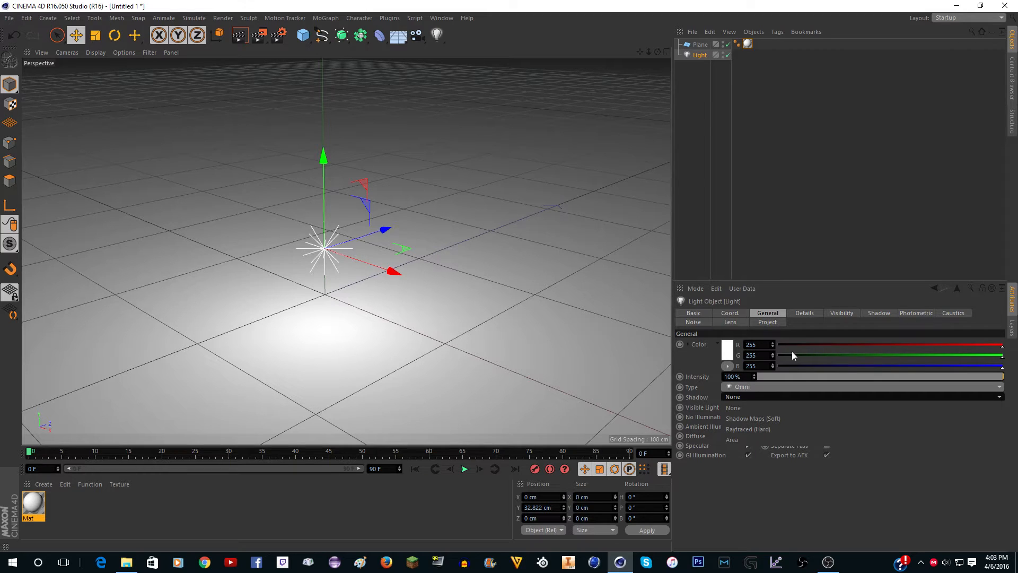
{"action": "left_click", "coordinate": [769, 417]}
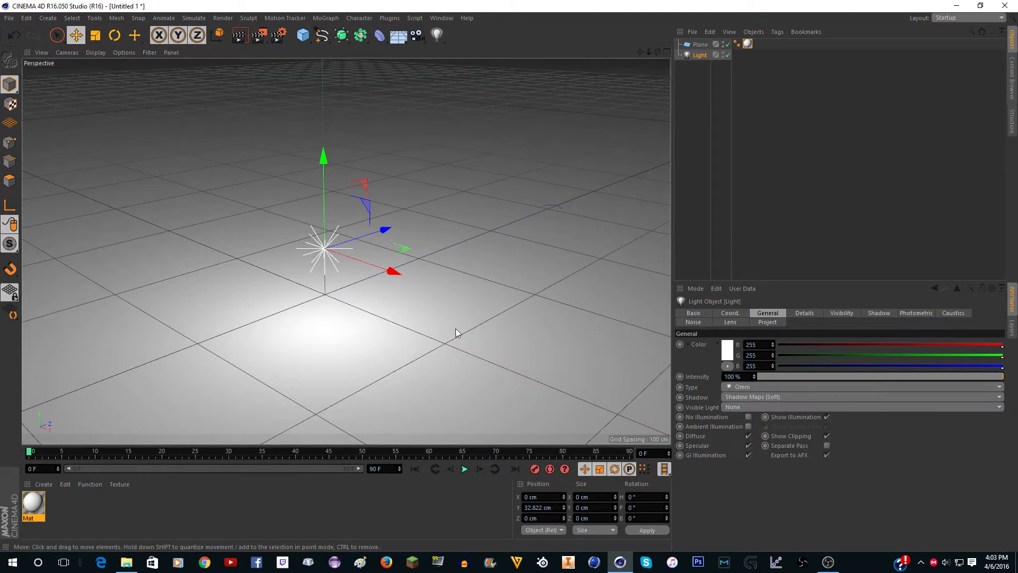
- Render the perspective view to examine the light with soft shadow maps
{"action": "scroll", "coordinate": [358, 263], "scroll_direction": "down", "scroll_amount": 8}
{"action": "scroll", "coordinate": [294, 231], "scroll_direction": "up", "scroll_amount": 5}
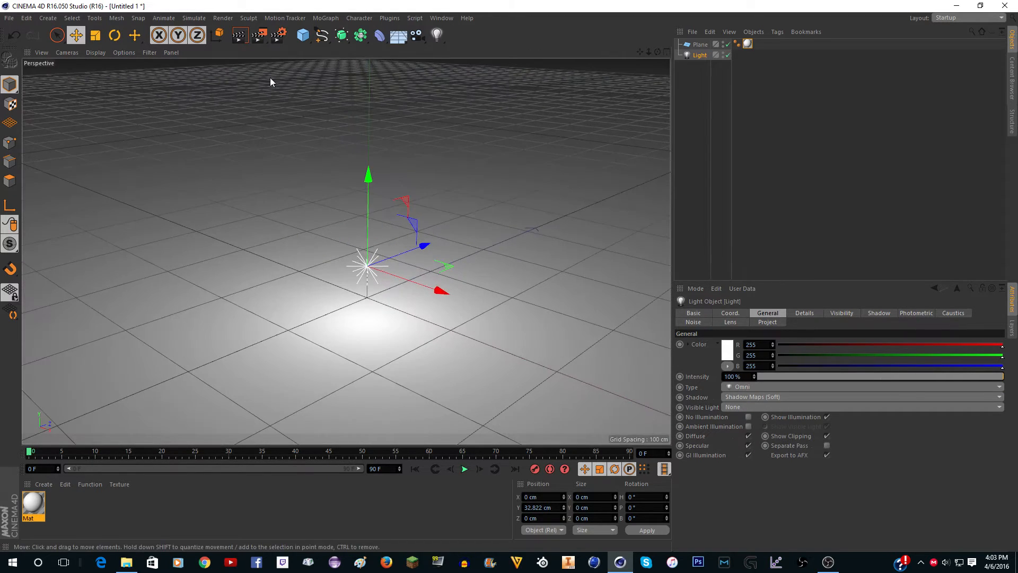
{"action": "left_click", "coordinate": [239, 37]}
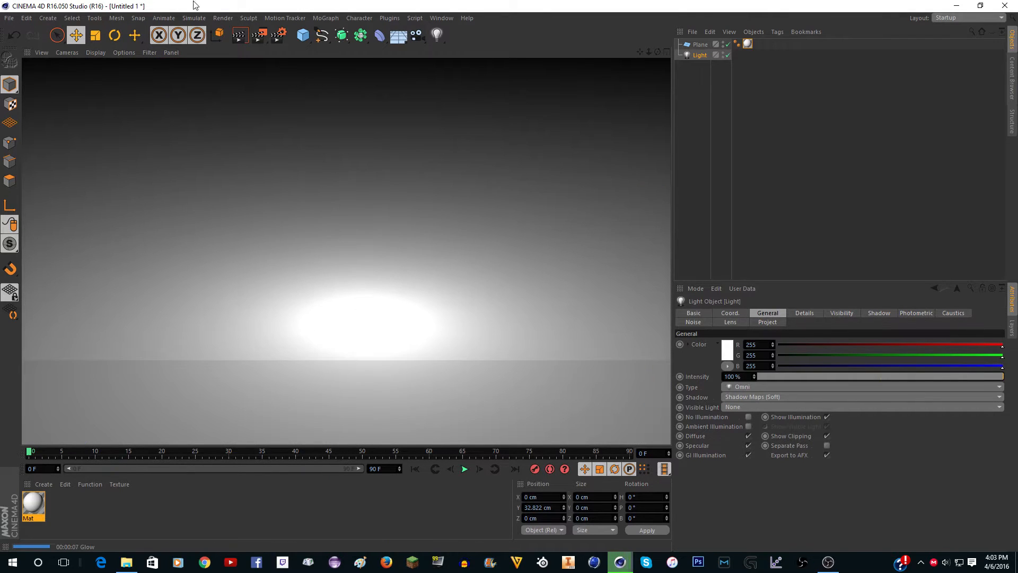
- Remove the Glow effect from the render settings and check the Ambient Occlusion effect's properties
{"action": "left_click", "coordinate": [283, 40]}
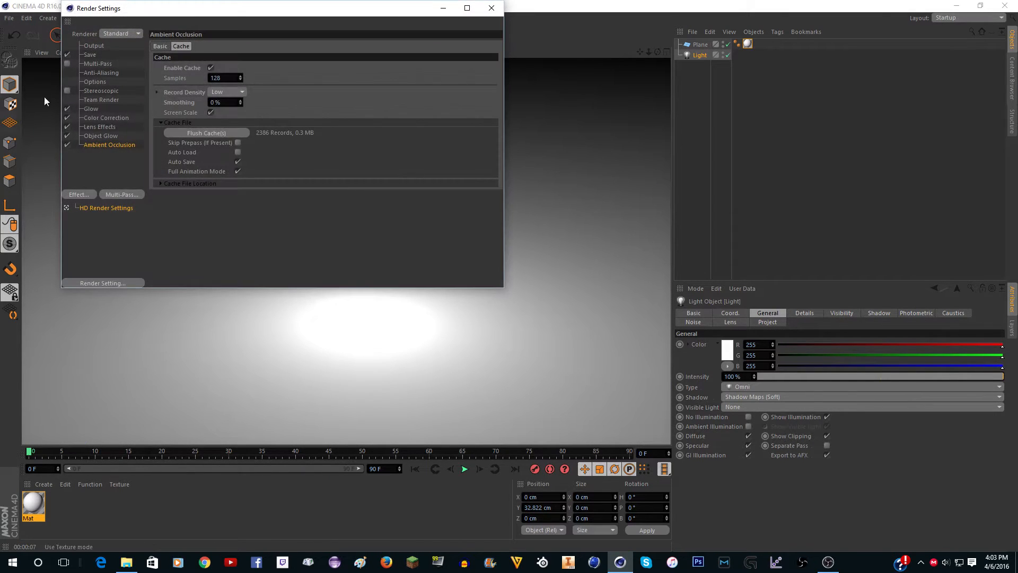
{"action": "right_click", "coordinate": [92, 108]}
{"action": "left_click", "coordinate": [118, 117]}
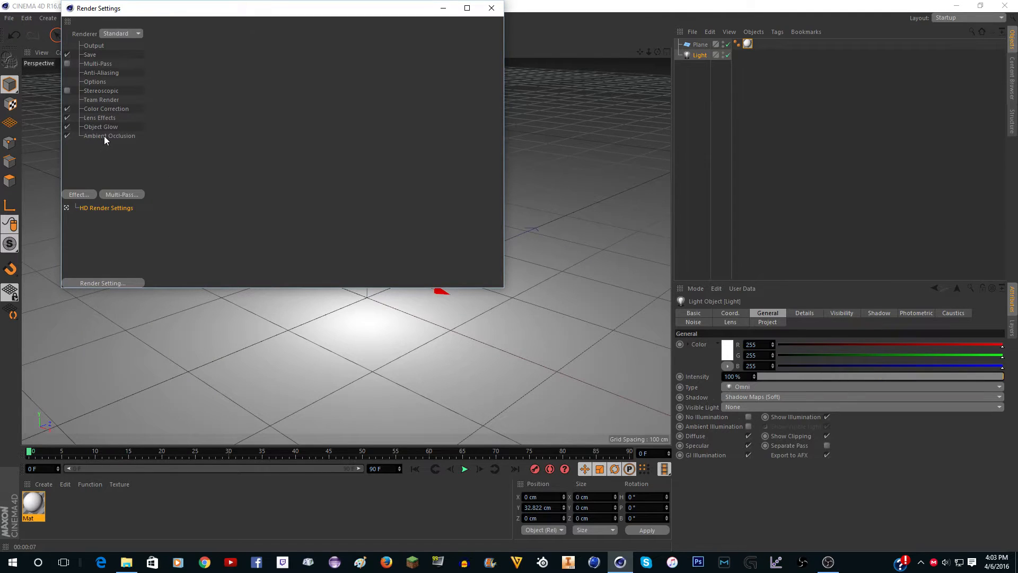
{"action": "left_click", "coordinate": [104, 136]}
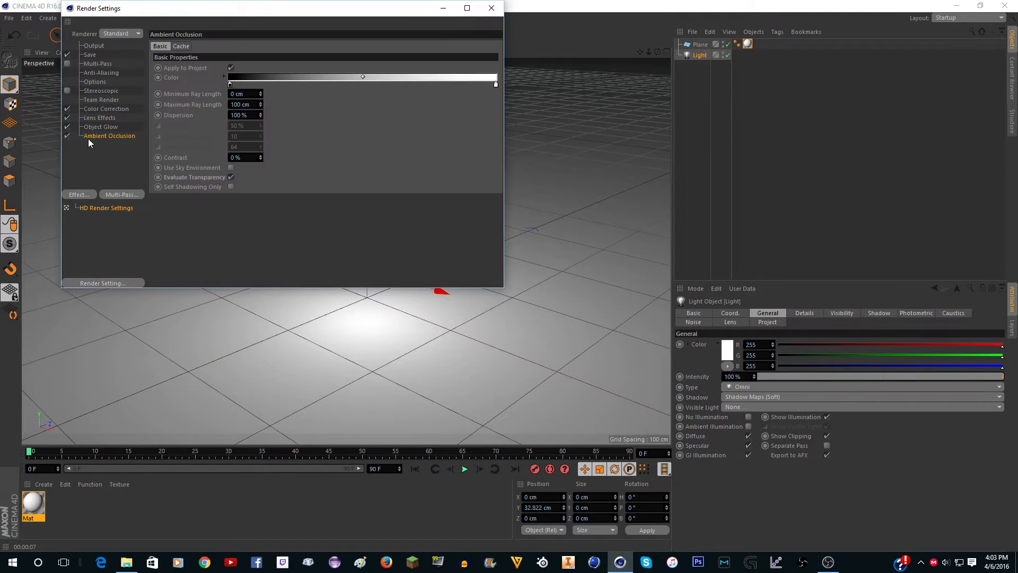
{"action": "left_click", "coordinate": [491, 8]}
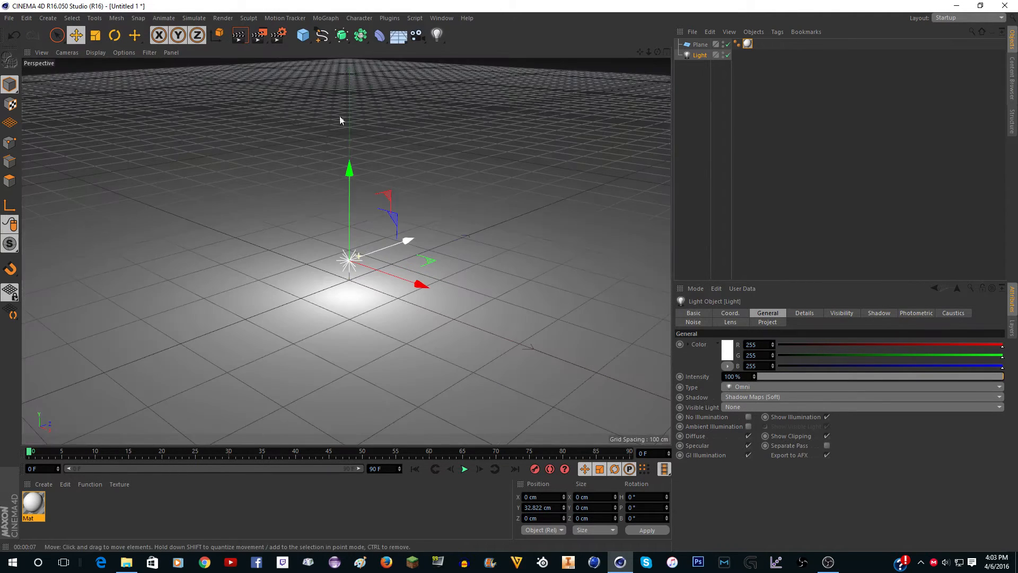
- Add a cube, move it along Z to about 263 cm beside the light, and render the perspective view
{"action": "left_click", "coordinate": [303, 35]}
{"action": "left_click", "coordinate": [402, 49]}
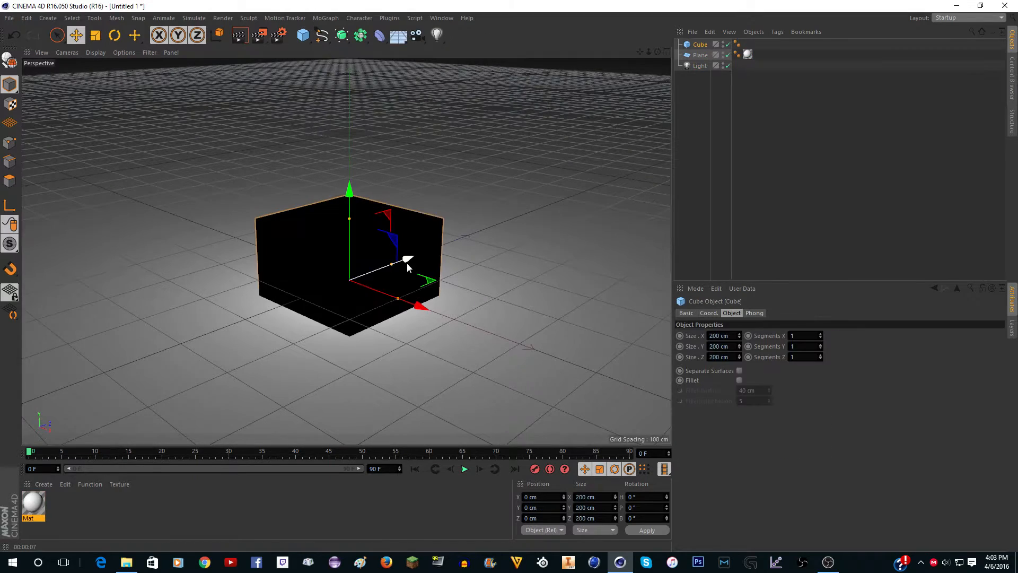
{"action": "left_click_drag", "start_coordinate": [407, 261], "coordinate": [531, 225]}
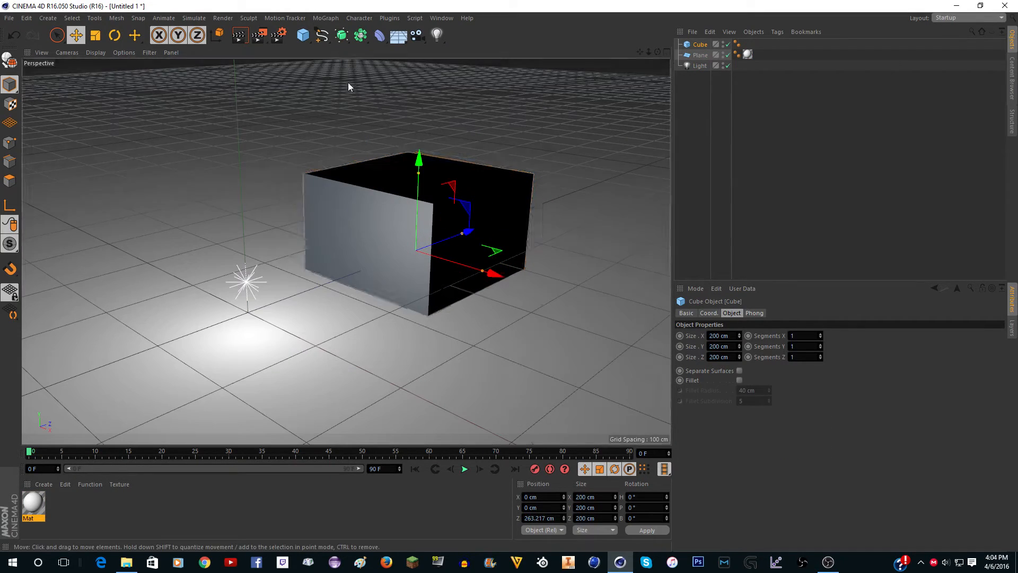
{"action": "left_click", "coordinate": [242, 36]}
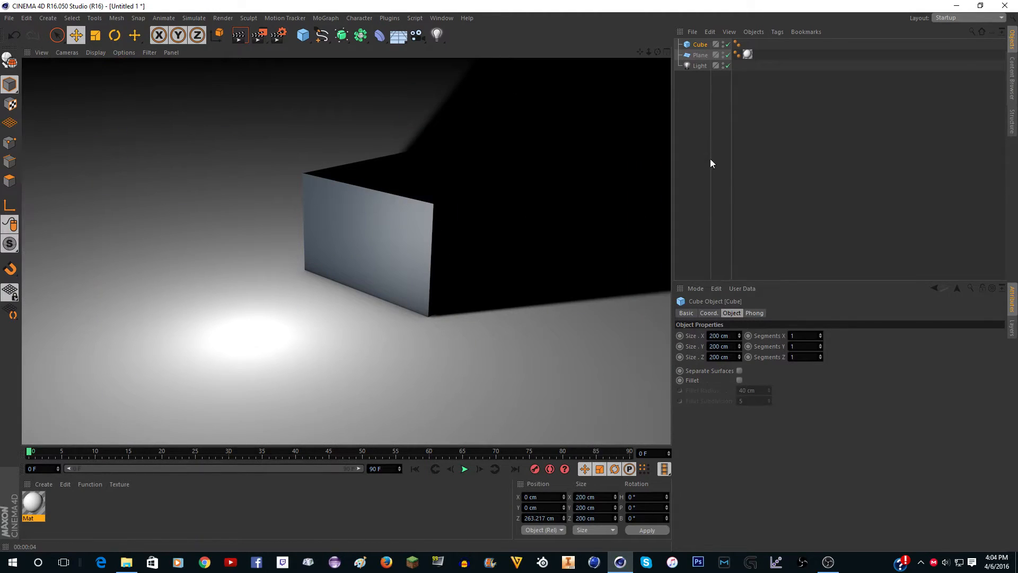
- Set the light's shadow density to 70% and render the perspective view
{"action": "left_click", "coordinate": [699, 66]}
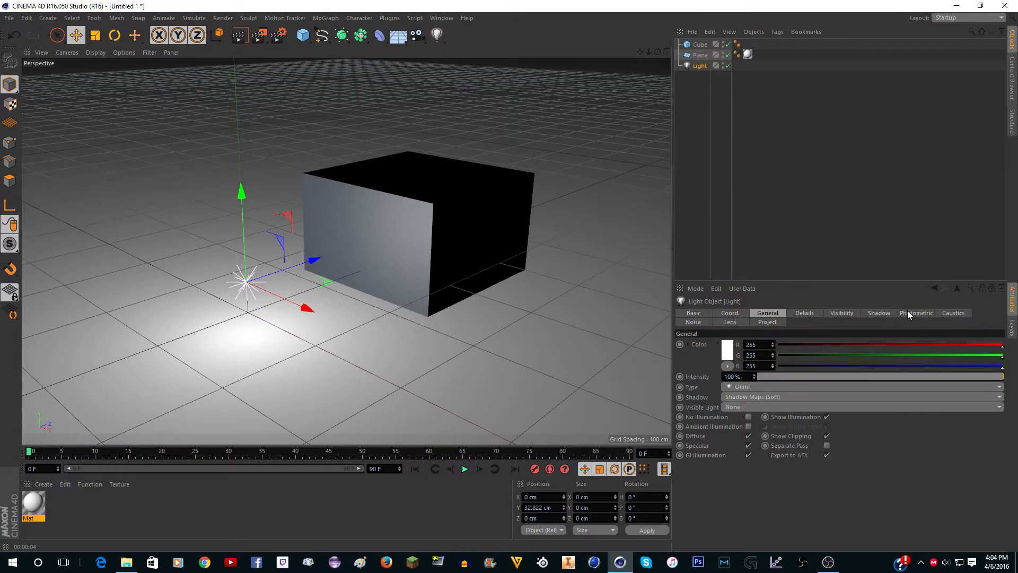
{"action": "left_click", "coordinate": [879, 313]}
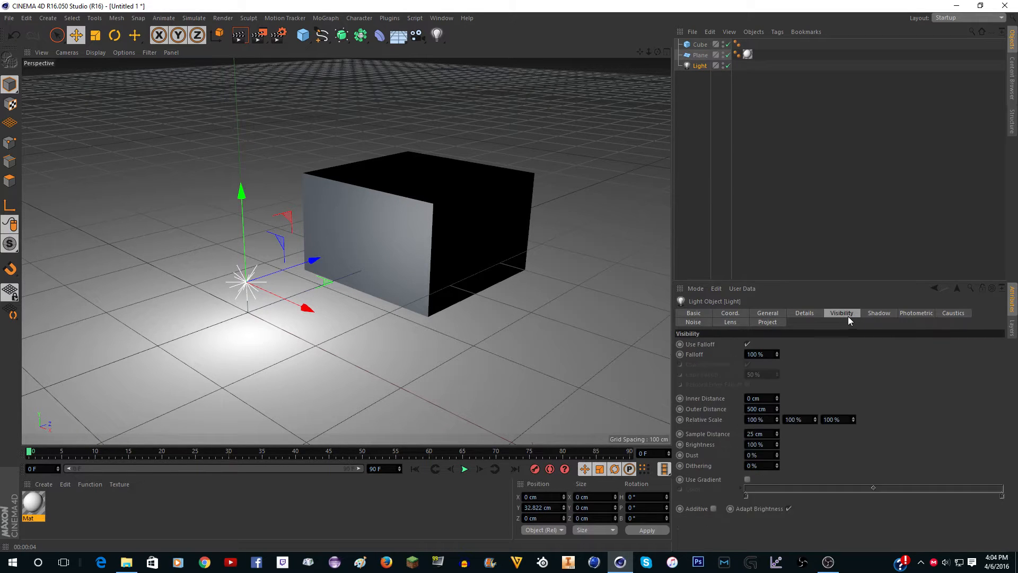
{"action": "left_click", "coordinate": [751, 358]}
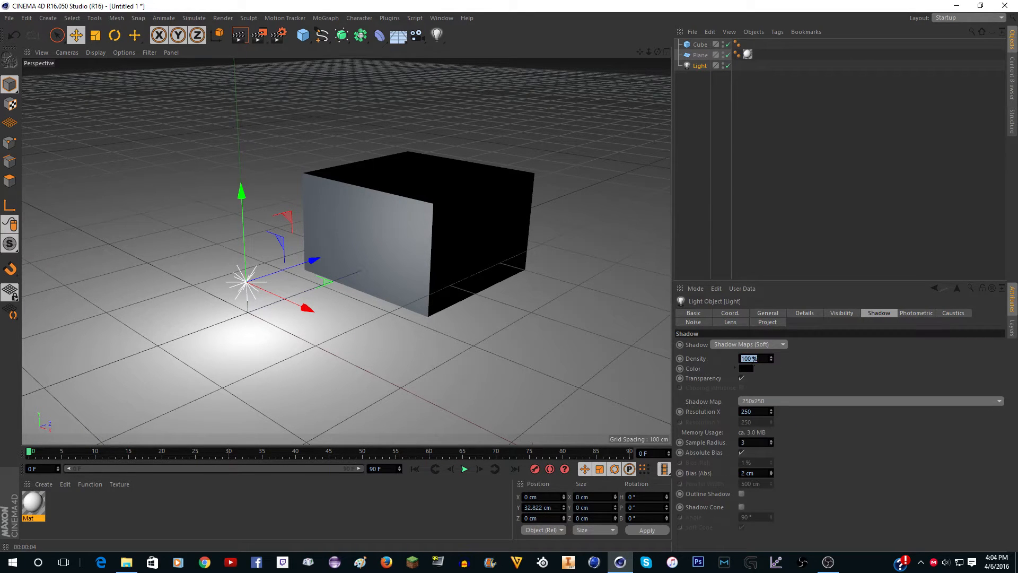
{"action": "type", "text": "8"}
{"action": "key", "text": "ctrl+r"}
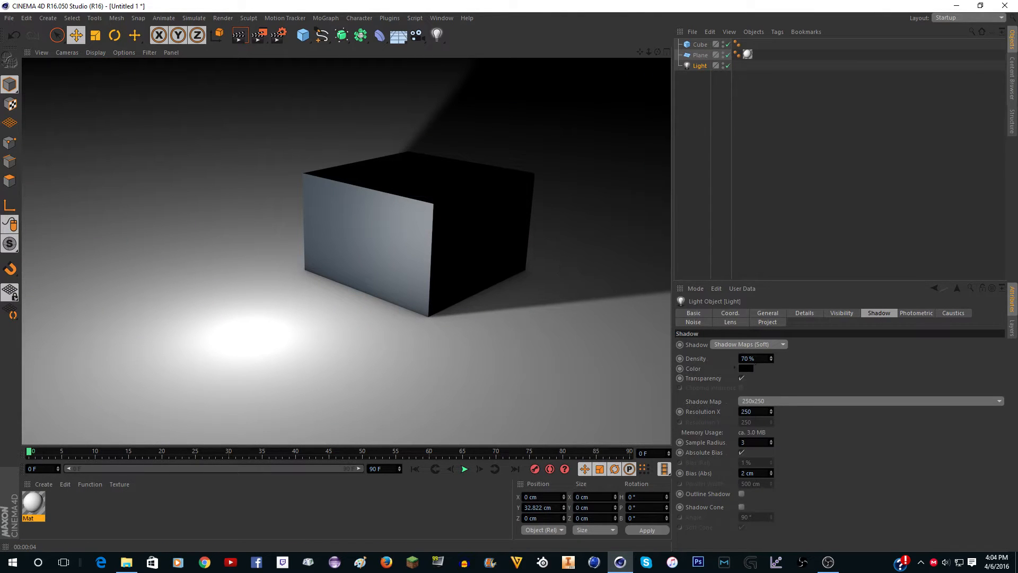
- Try a shadow density of 50% on the light and render the perspective view
{"action": "left_click", "coordinate": [751, 359]}
{"action": "type", "text": "5"}
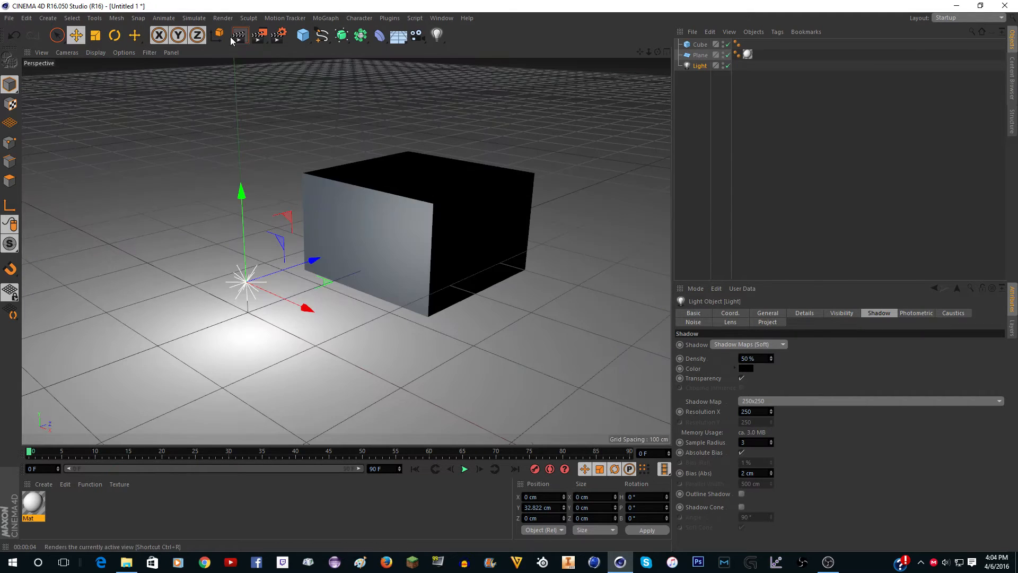
{"action": "left_click", "coordinate": [237, 36]}
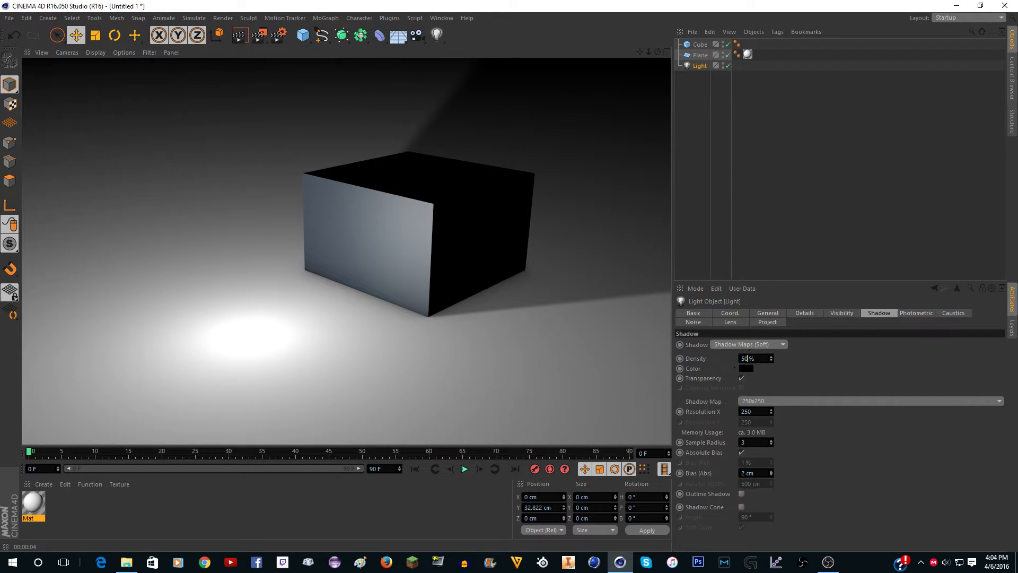
- Set the light's shadow density back to 70%
{"action": "double_click", "coordinate": [749, 357]}
{"action": "type", "text": "70"}
{"action": "left_click", "coordinate": [831, 384]}
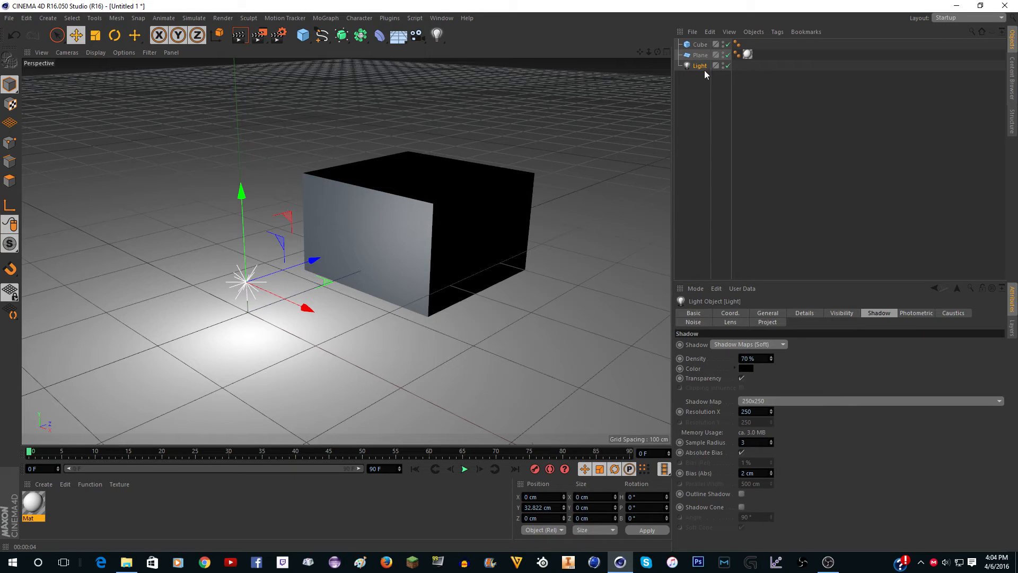
- Try rotating the cube's heading to about -30.5° with a test render, and undo the rotation
{"action": "left_click", "coordinate": [701, 45]}
{"action": "key", "text": "r"}
{"action": "left_click_drag", "start_coordinate": [438, 272], "coordinate": [404, 273]}
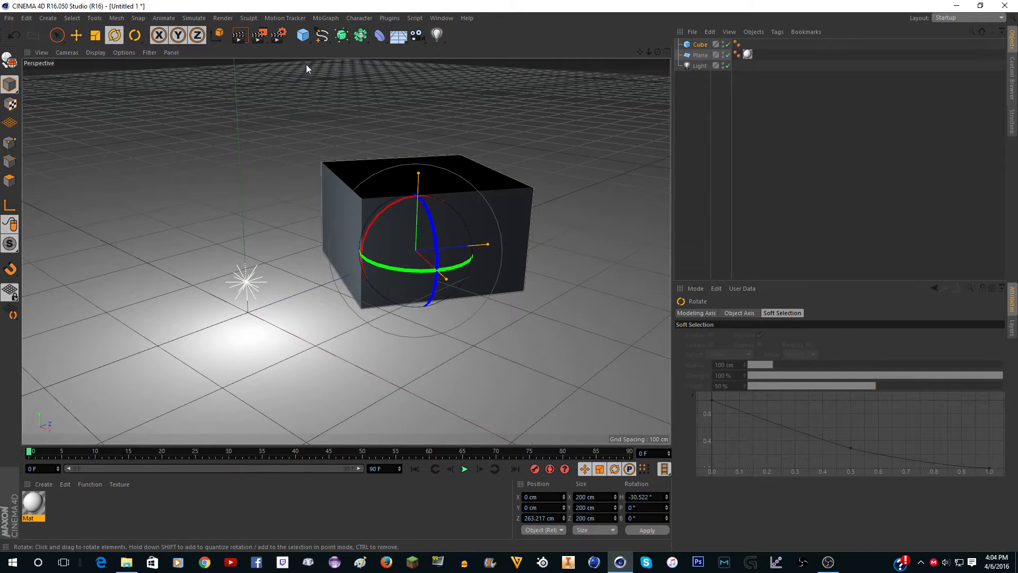
{"action": "left_click", "coordinate": [241, 37]}
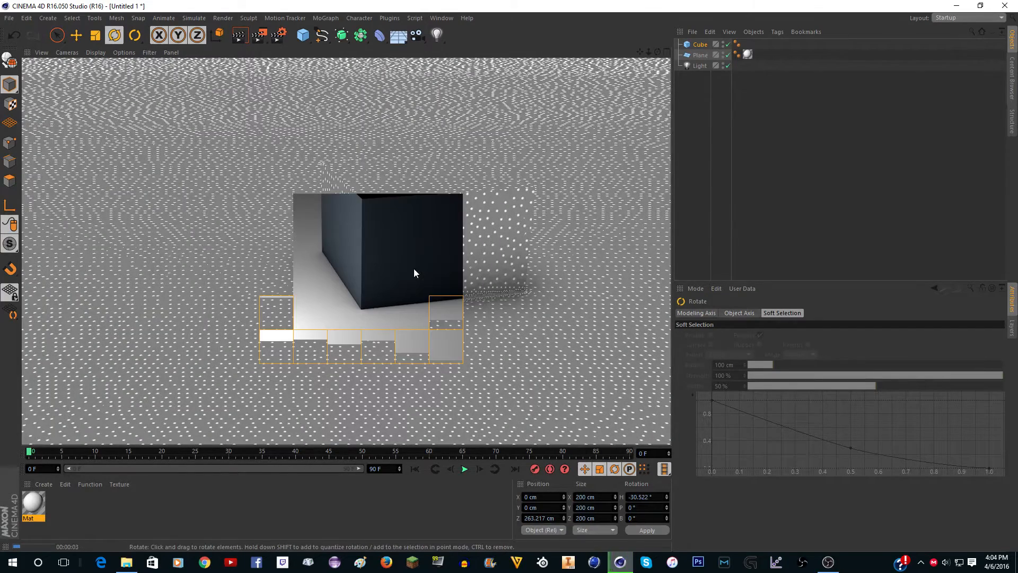
{"action": "key", "text": "ctrl+z"}
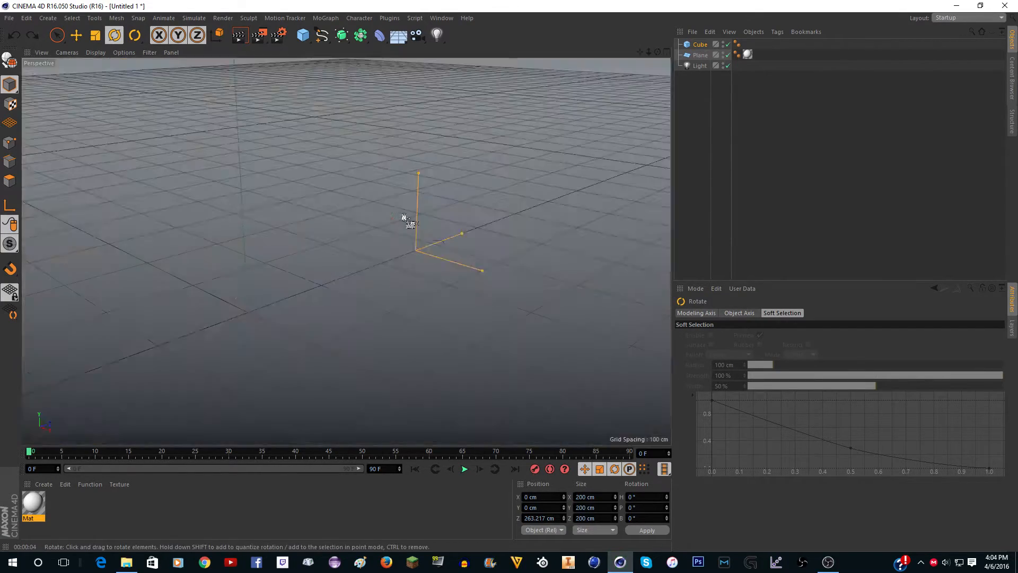
- Raise the cube along Y to about 73 cm so it stands higher above the plane
{"action": "key", "text": "e"}
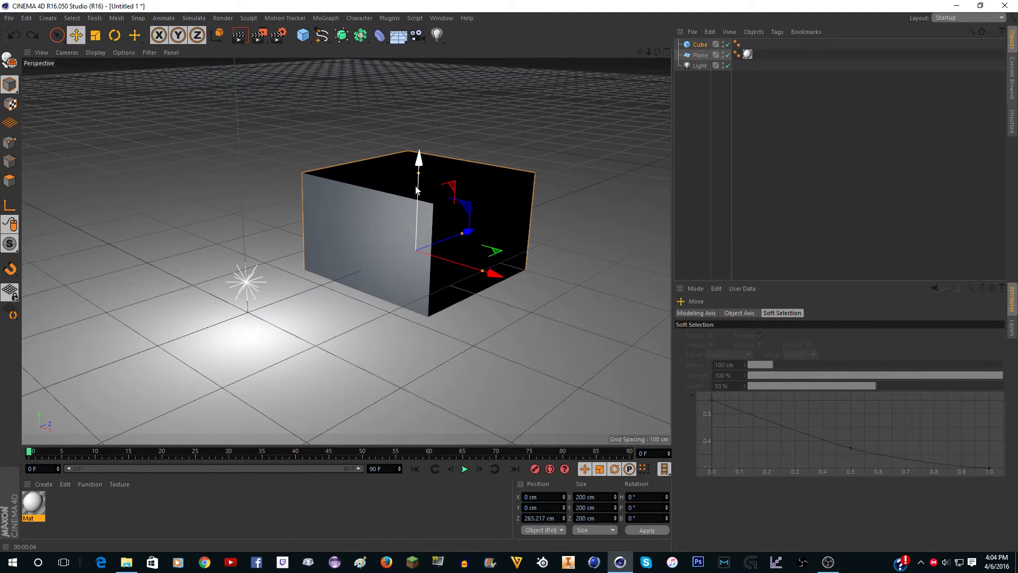
{"action": "left_click_drag", "start_coordinate": [419, 170], "coordinate": [428, 125]}
{"action": "left_click", "coordinate": [696, 45]}
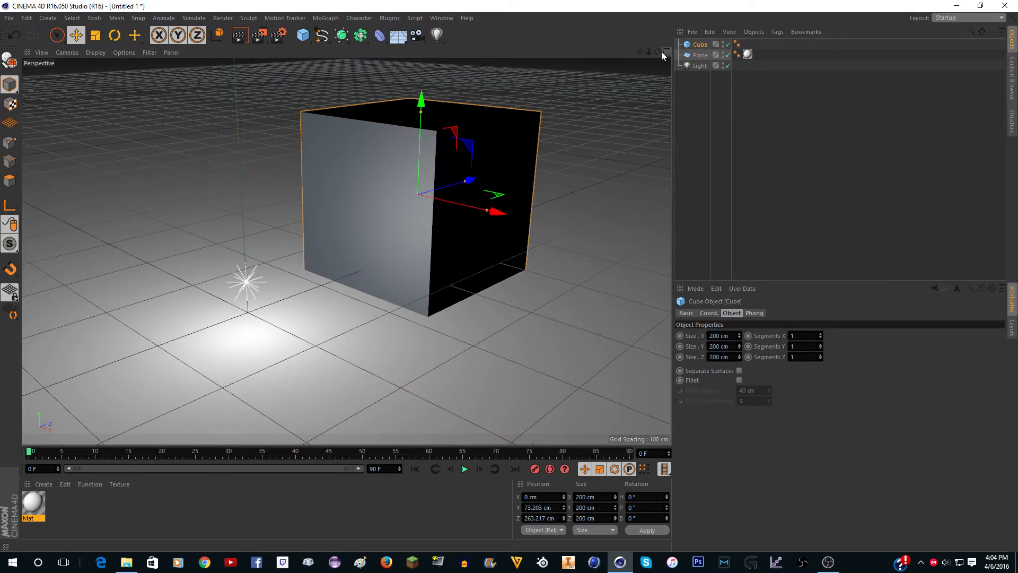
- Apply the existing white material Mat to the cube
{"action": "left_click_drag", "start_coordinate": [658, 52], "coordinate": [345, 250]}
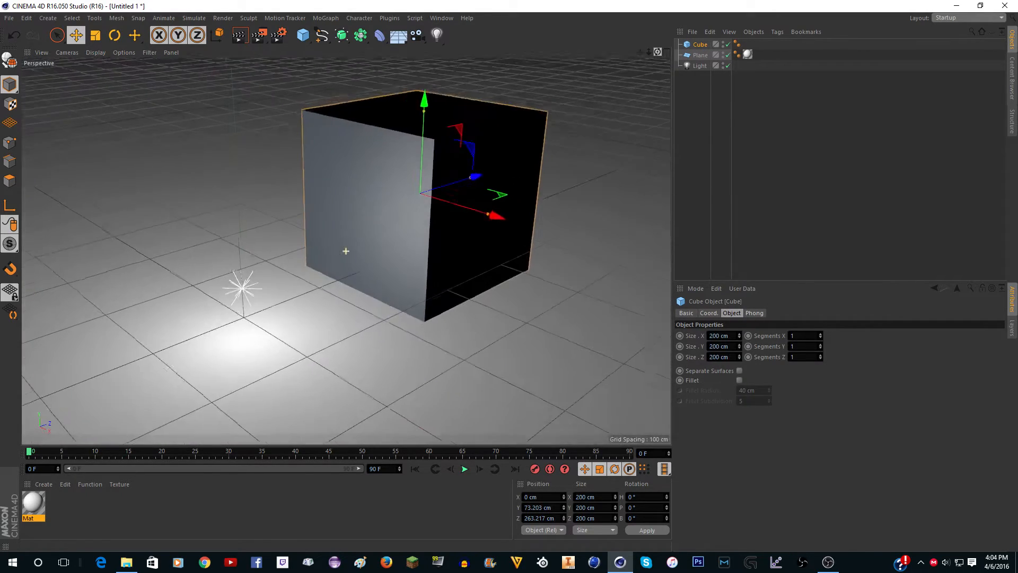
{"action": "left_click", "coordinate": [700, 66]}
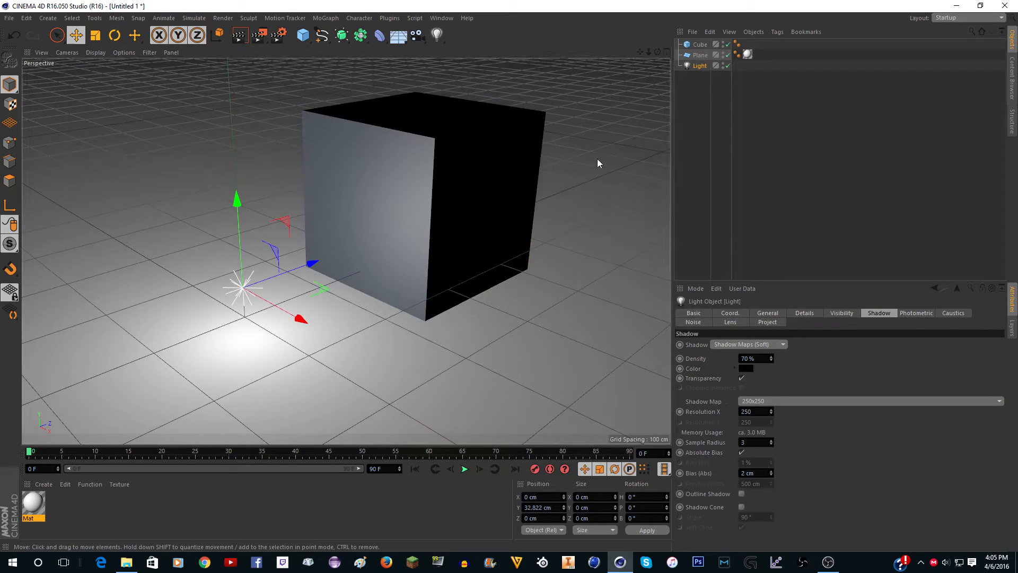
{"action": "left_click", "coordinate": [766, 314]}
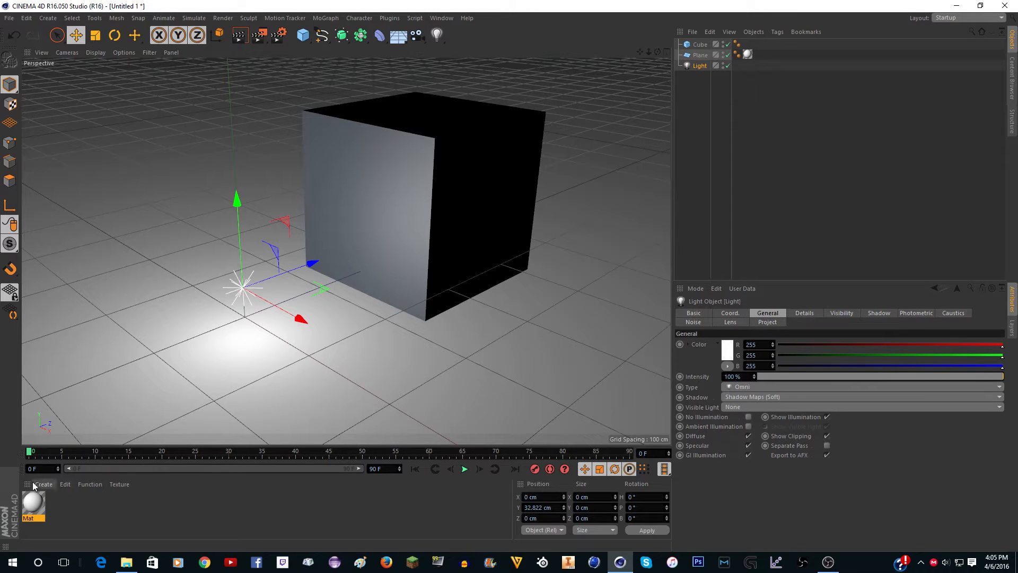
{"action": "left_click_drag", "start_coordinate": [40, 510], "coordinate": [384, 216]}
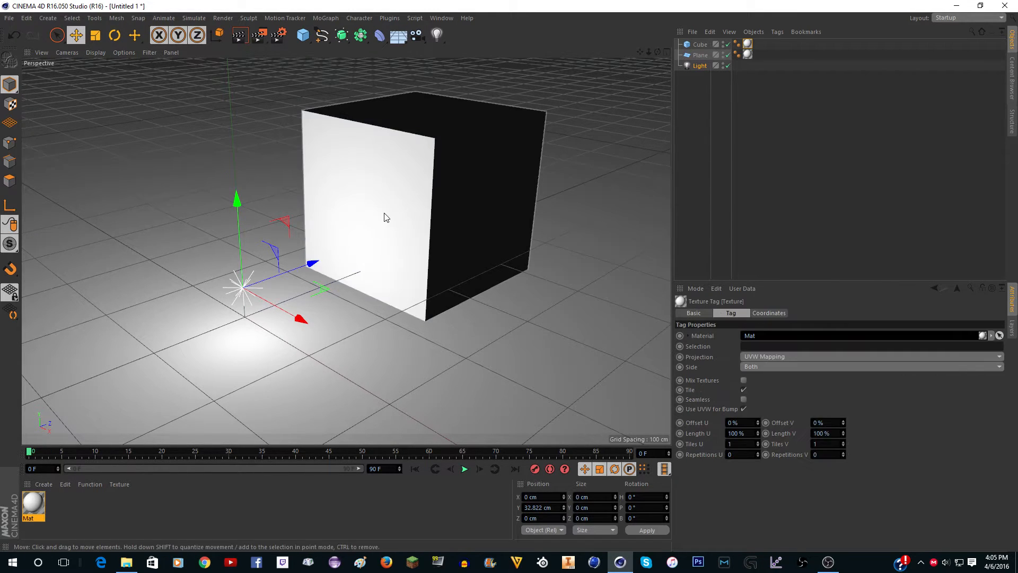
{"action": "scroll", "coordinate": [446, 170], "scroll_direction": "up", "scroll_amount": 3}
{"action": "scroll", "coordinate": [442, 171], "scroll_direction": "down", "scroll_amount": 3}
- Enable Ambient Illumination on the Omni light and render the perspective view
{"action": "left_click", "coordinate": [699, 66]}
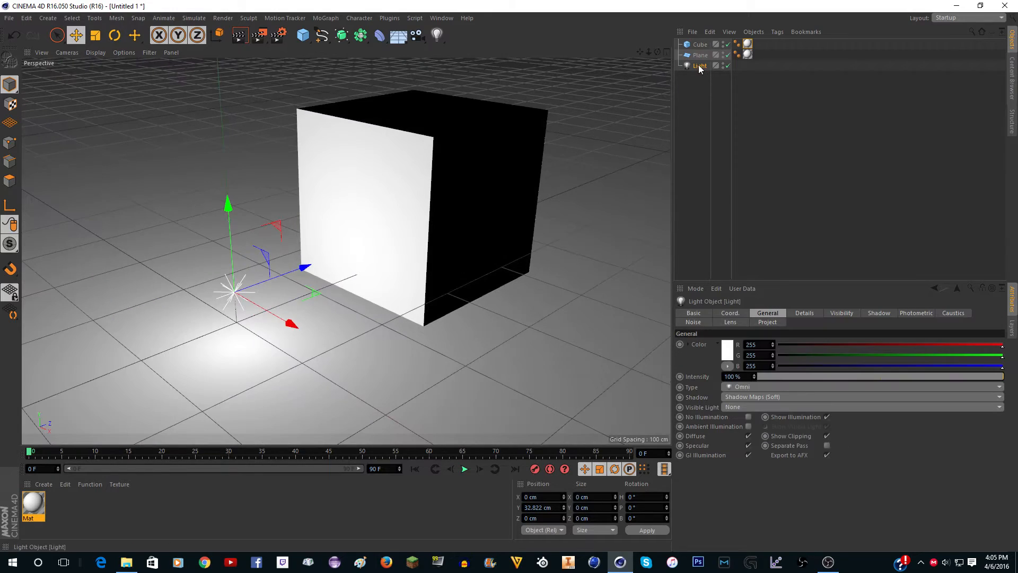
{"action": "left_click", "coordinate": [748, 426]}
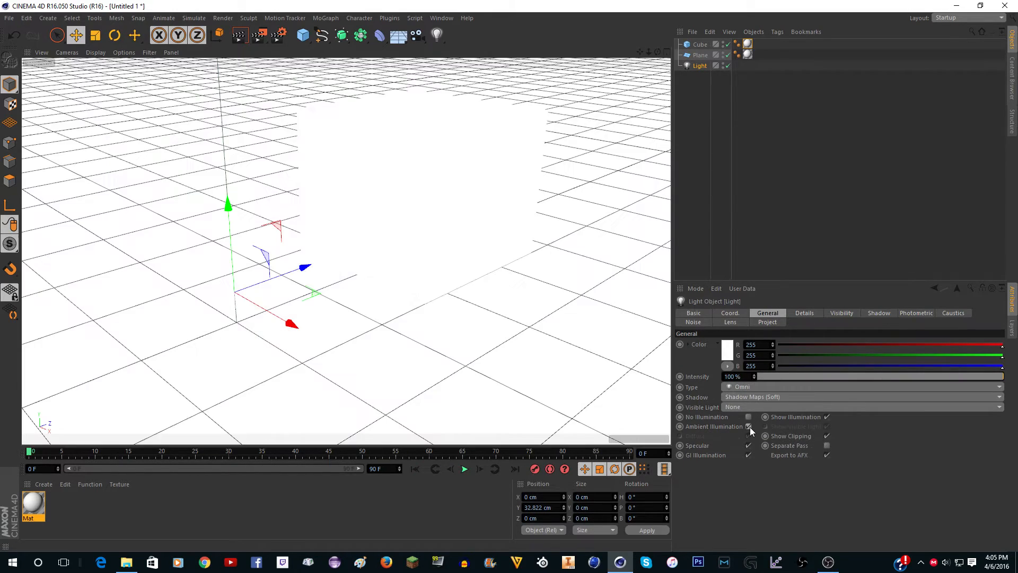
{"action": "scroll", "coordinate": [348, 225], "scroll_direction": "down", "scroll_amount": 3}
{"action": "scroll", "coordinate": [352, 218], "scroll_direction": "down", "scroll_amount": 5}
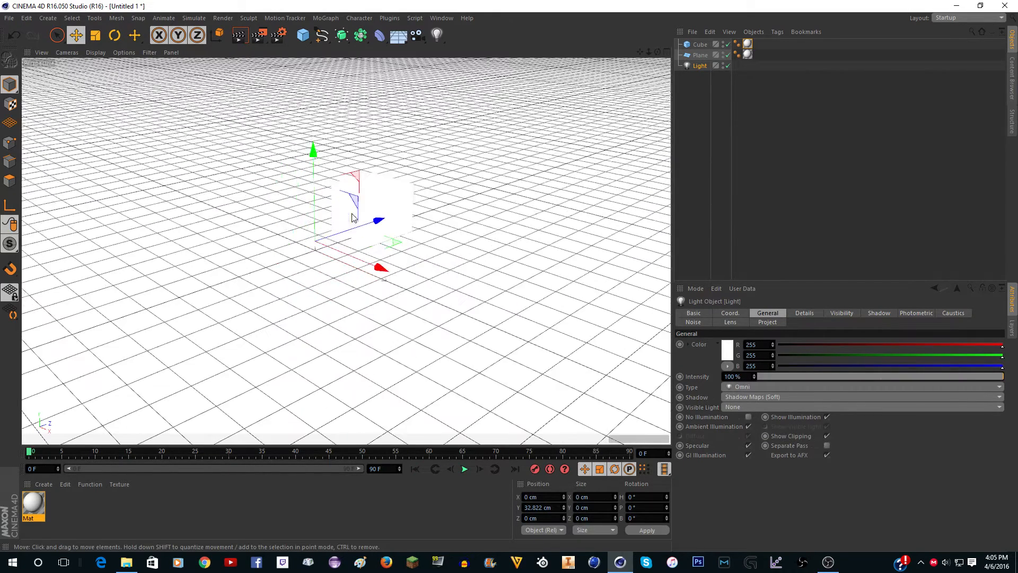
{"action": "scroll", "coordinate": [373, 91], "scroll_direction": "up", "scroll_amount": 5}
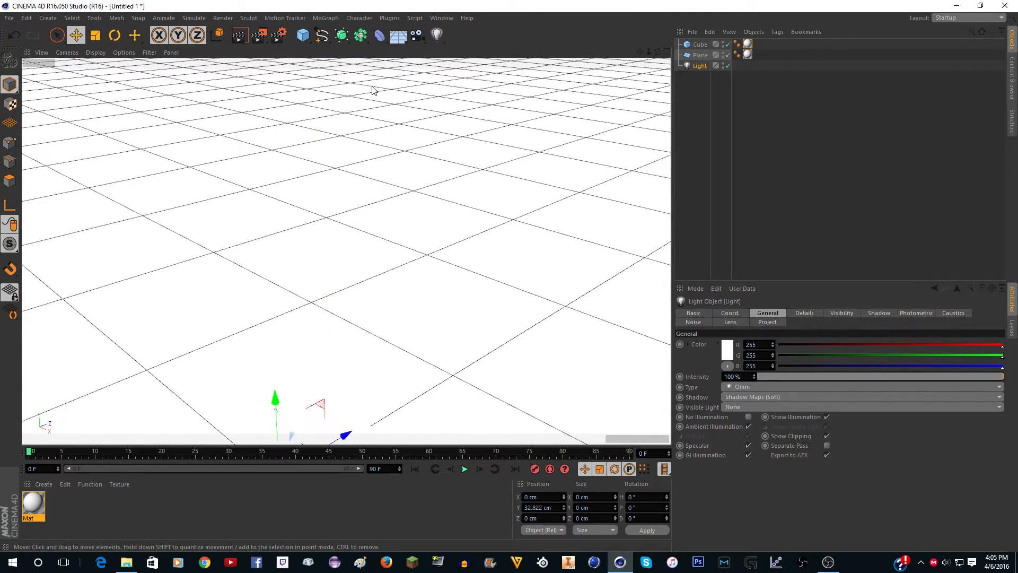
{"action": "scroll", "coordinate": [365, 96], "scroll_direction": "down", "scroll_amount": 4}
{"action": "scroll", "coordinate": [341, 272], "scroll_direction": "up", "scroll_amount": 5}
{"action": "scroll", "coordinate": [340, 246], "scroll_direction": "down", "scroll_amount": 3}
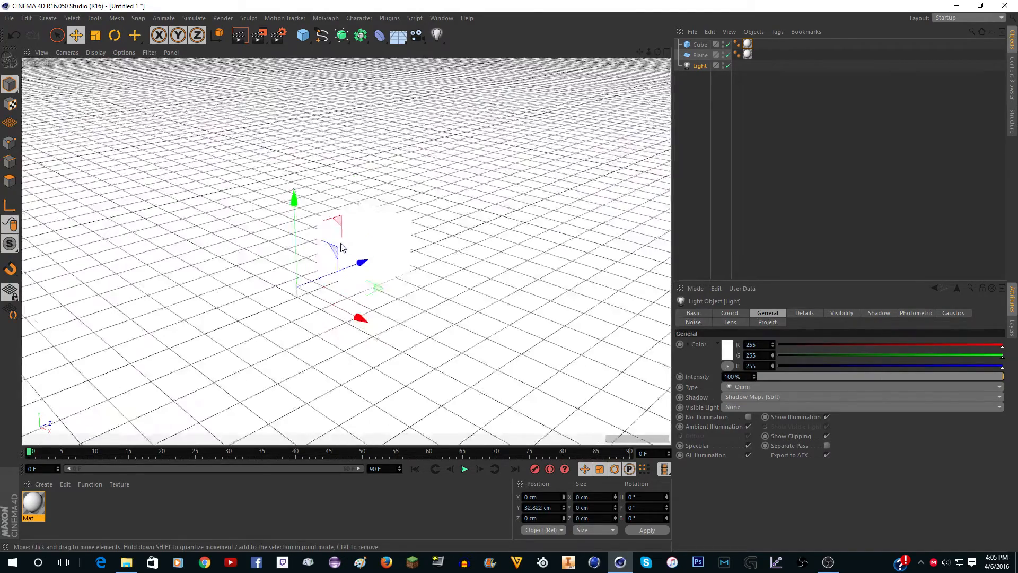
{"action": "scroll", "coordinate": [342, 251], "scroll_direction": "up", "scroll_amount": 4}
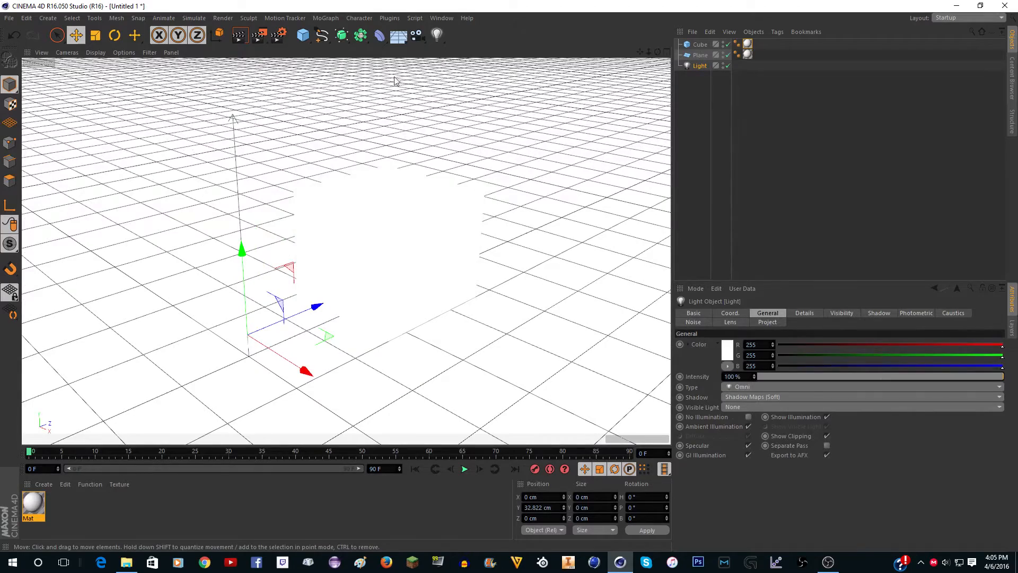
{"action": "left_click", "coordinate": [240, 36]}
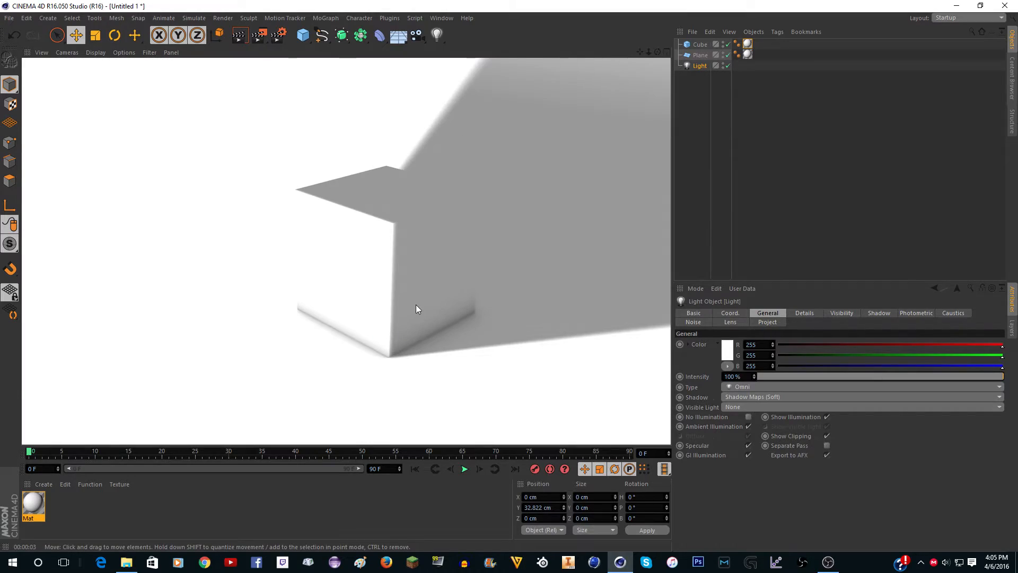
- Render the ambient-lit cube from a closer, lower viewing angle
{"action": "scroll", "coordinate": [404, 313], "scroll_direction": "up", "scroll_amount": 6}
{"action": "left_click_drag", "start_coordinate": [658, 52], "coordinate": [637, 14]}
{"action": "left_click", "coordinate": [240, 36]}
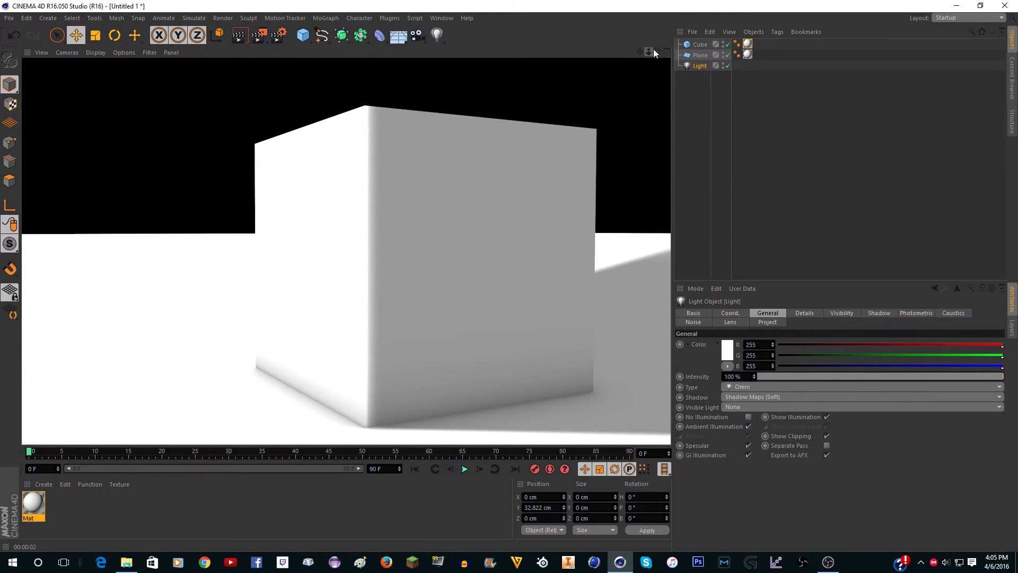
- Compare the light with Ambient Illumination turned off, and turn it back on and render the perspective view again
{"action": "left_click_drag", "start_coordinate": [657, 52], "coordinate": [676, 57]}
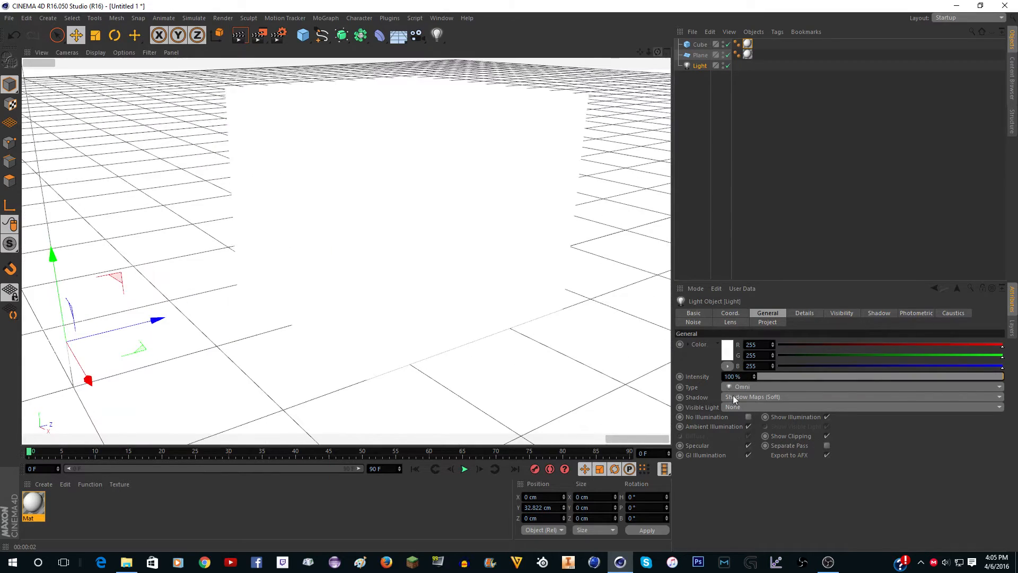
{"action": "left_click", "coordinate": [748, 426]}
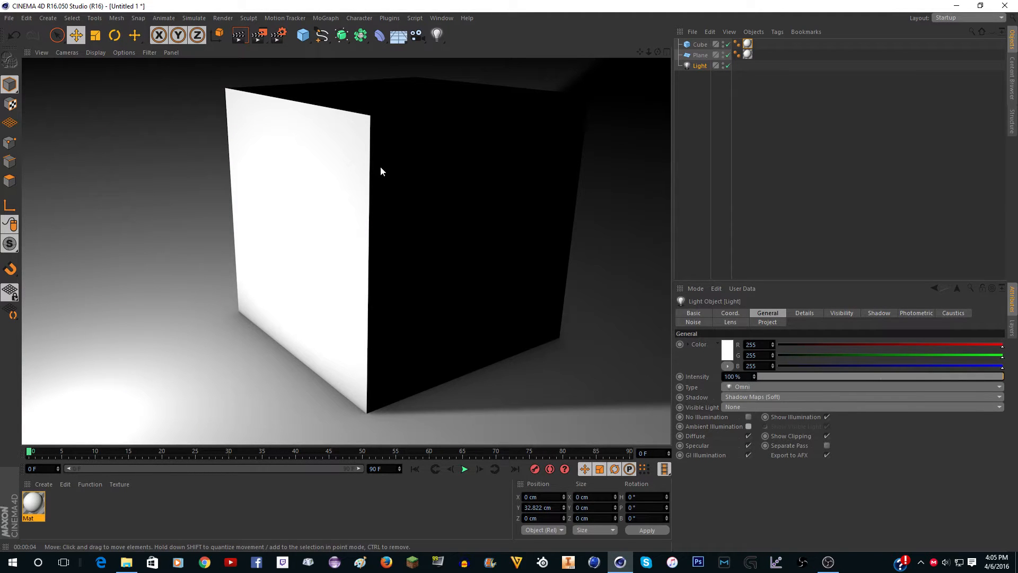
{"action": "left_click", "coordinate": [749, 426]}
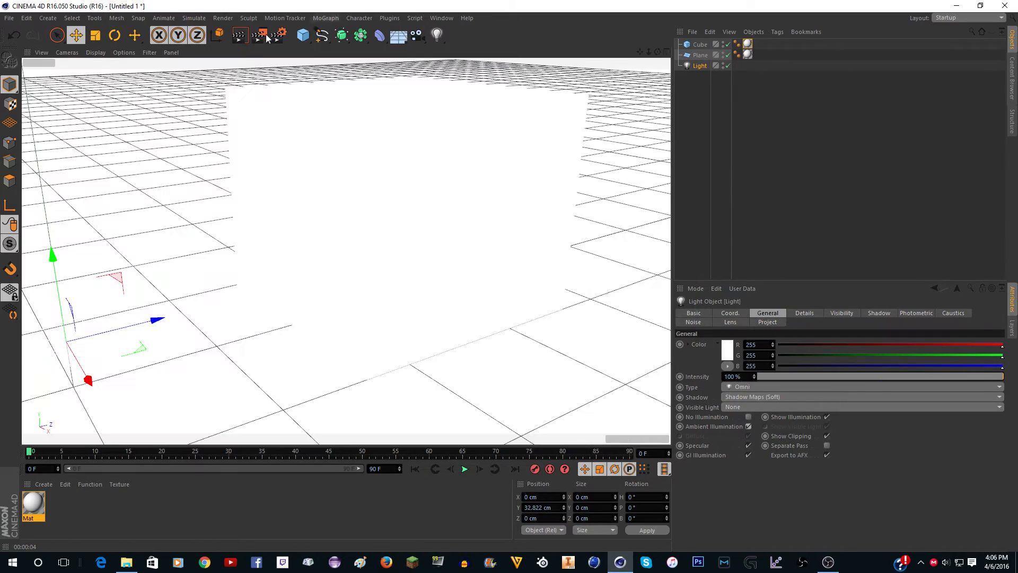
{"action": "left_click", "coordinate": [238, 41]}
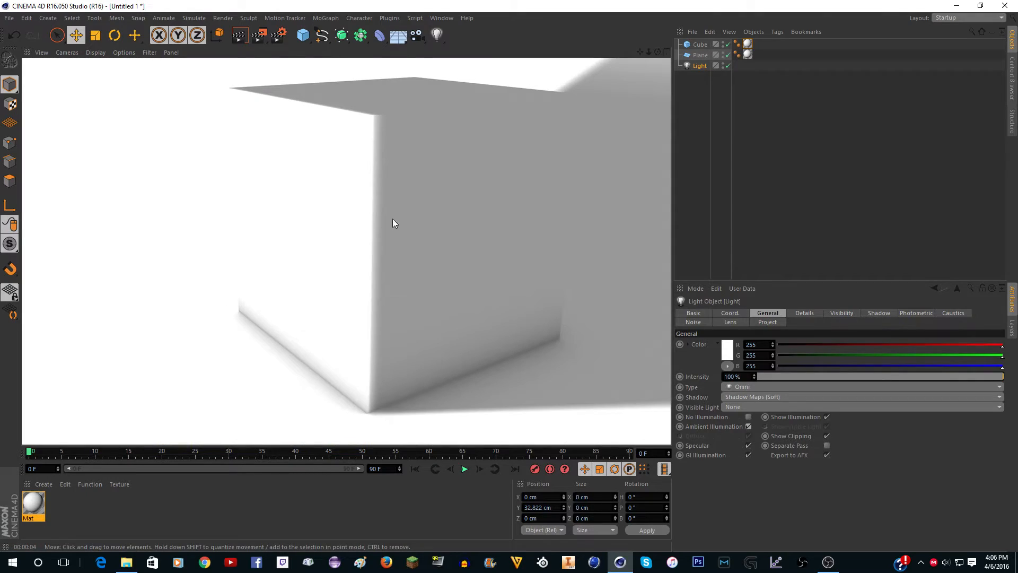
- Turn off Ambient Illumination on the Omni light
{"action": "scroll", "coordinate": [372, 205], "scroll_direction": "down", "scroll_amount": 10}
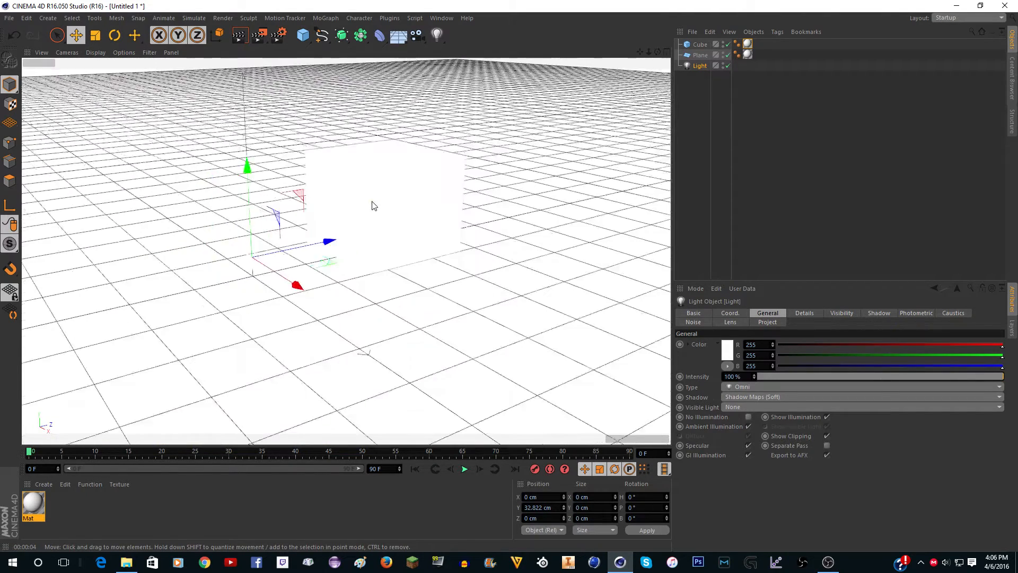
{"action": "scroll", "coordinate": [297, 168], "scroll_direction": "up", "scroll_amount": 8}
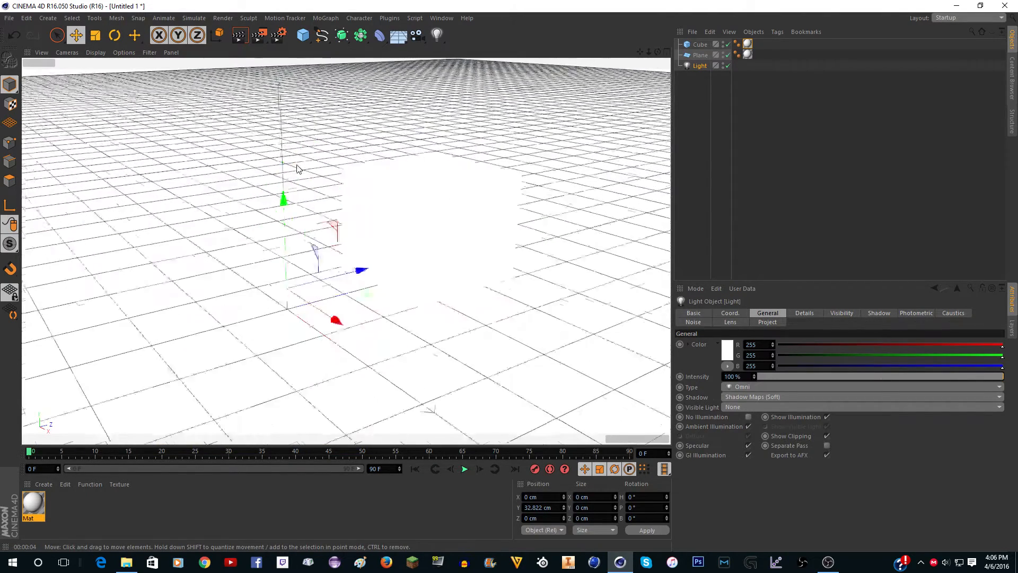
{"action": "scroll", "coordinate": [297, 165], "scroll_direction": "up", "scroll_amount": 2}
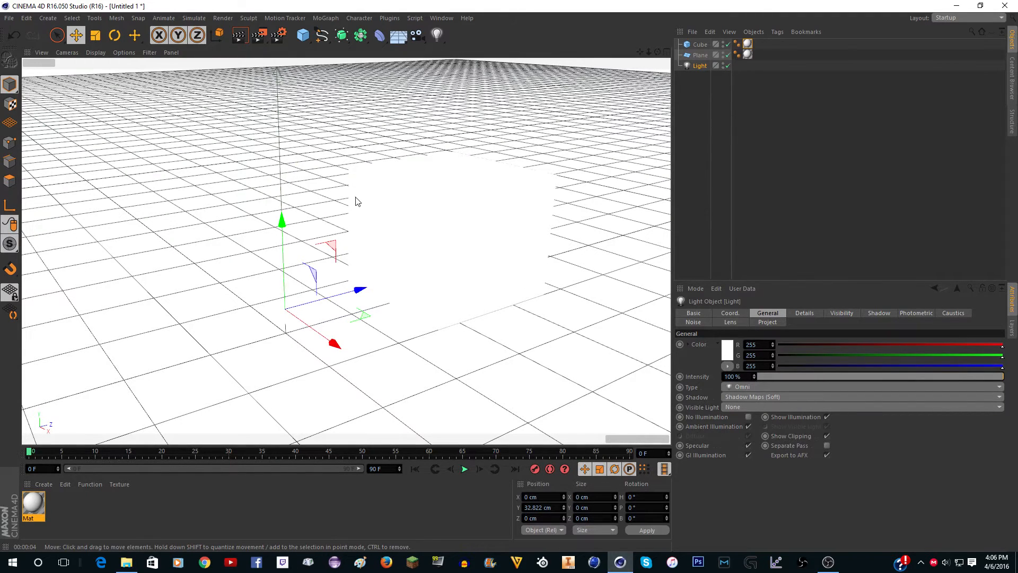
{"action": "scroll", "coordinate": [529, 220], "scroll_direction": "up", "scroll_amount": 2}
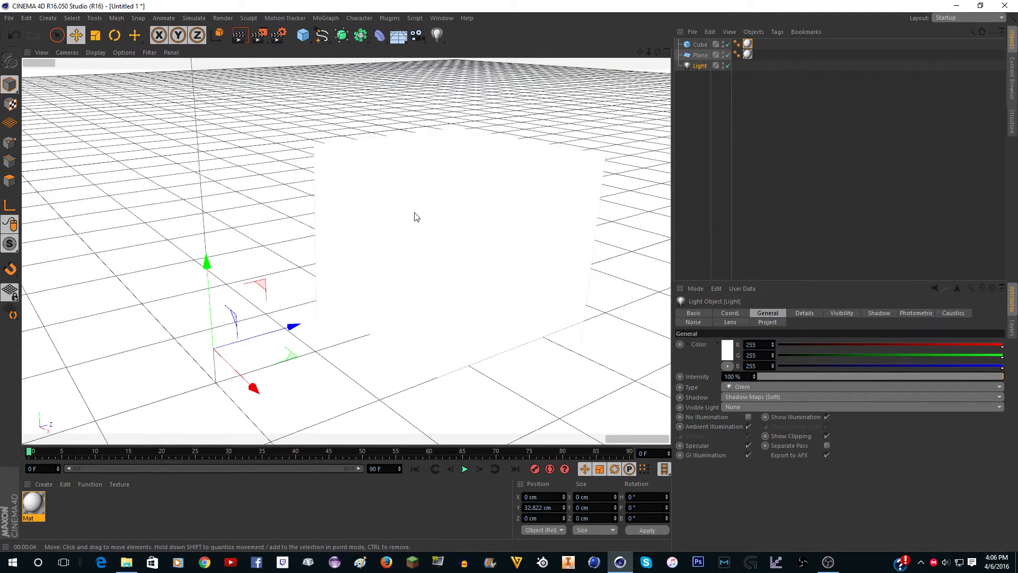
{"action": "scroll", "coordinate": [416, 217], "scroll_direction": "down", "scroll_amount": 2}
{"action": "scroll", "coordinate": [445, 206], "scroll_direction": "up", "scroll_amount": 2}
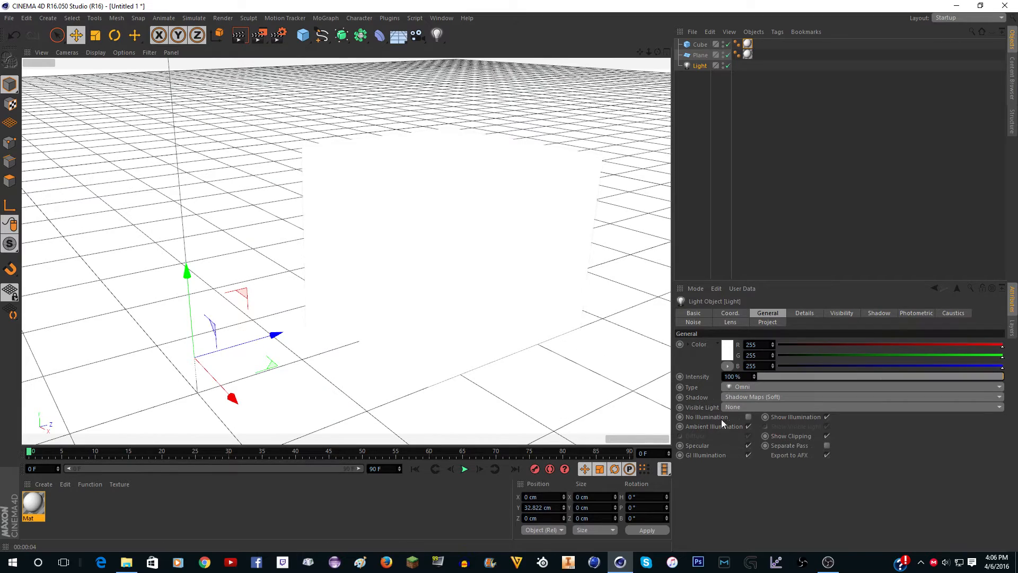
{"action": "left_click", "coordinate": [749, 426]}
- Try a red color and a much lower intensity on the Omni light, undoing each change
{"action": "scroll", "coordinate": [546, 358], "scroll_direction": "down", "scroll_amount": 5}
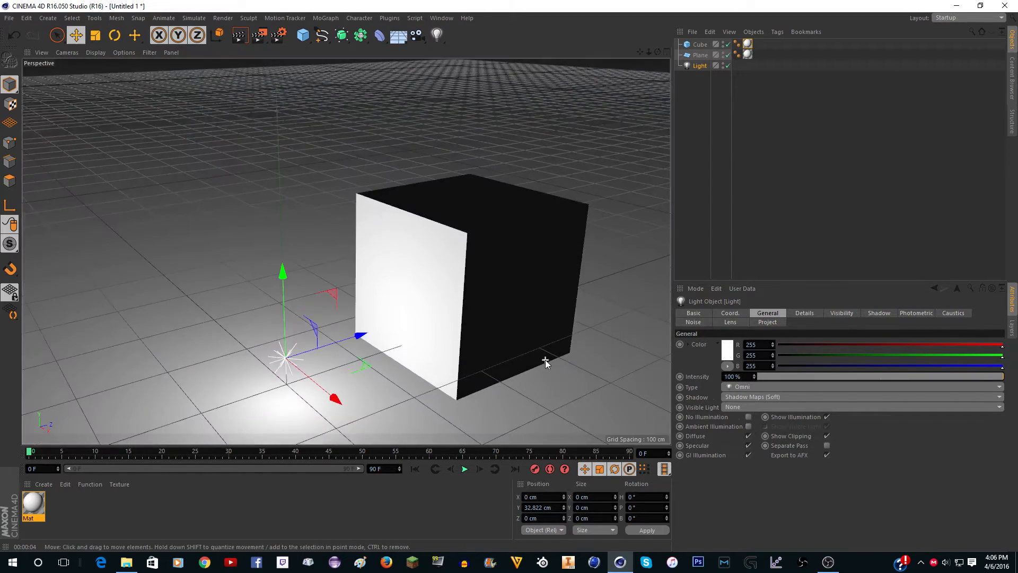
{"action": "scroll", "coordinate": [476, 403], "scroll_direction": "up", "scroll_amount": 6}
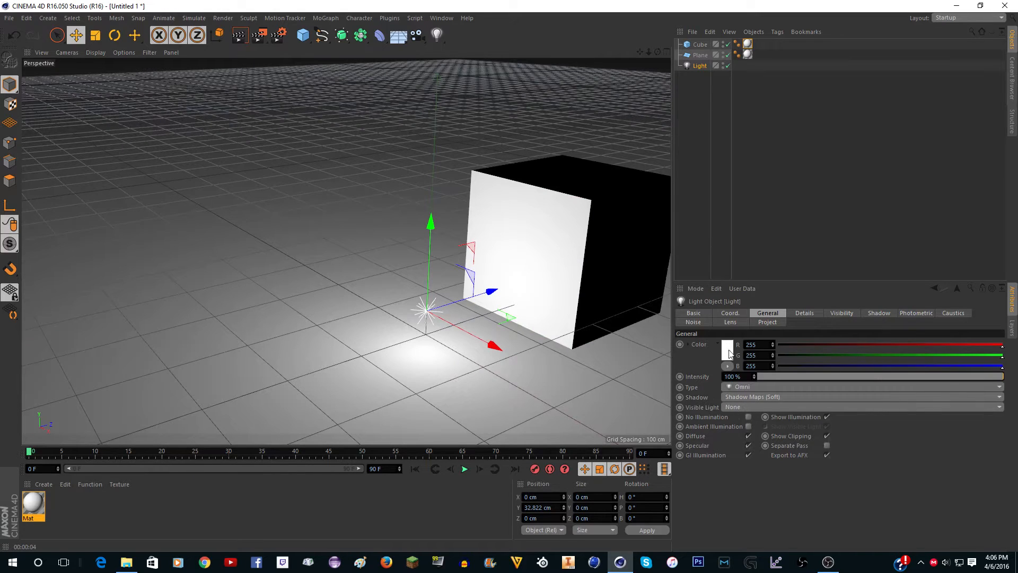
{"action": "left_click", "coordinate": [728, 351]}
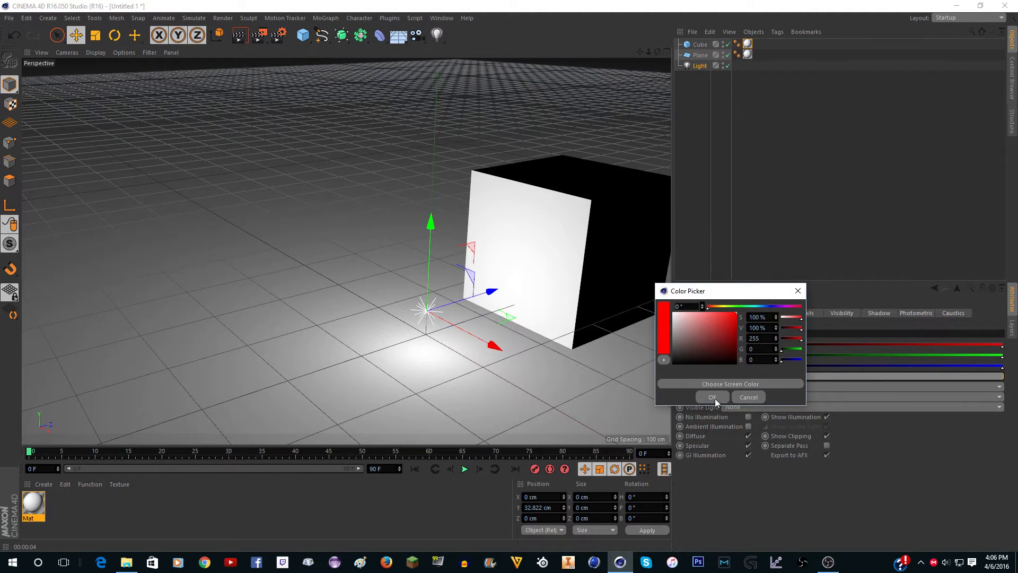
{"action": "left_click", "coordinate": [713, 398]}
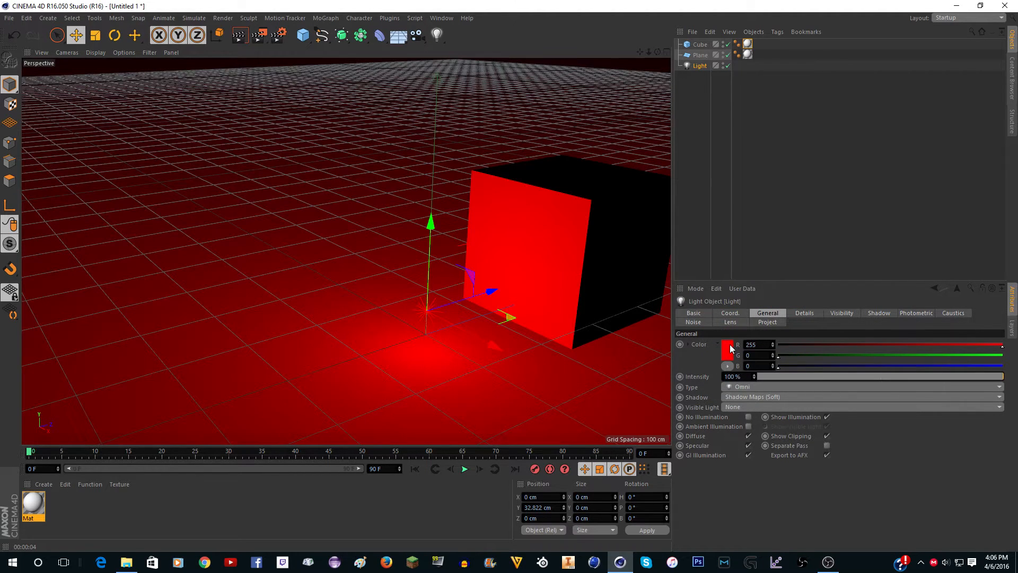
{"action": "key", "text": "ctrl+z"}
{"action": "left_click_drag", "start_coordinate": [875, 377], "coordinate": [793, 378]}
{"action": "key", "text": "ctrl+z"}
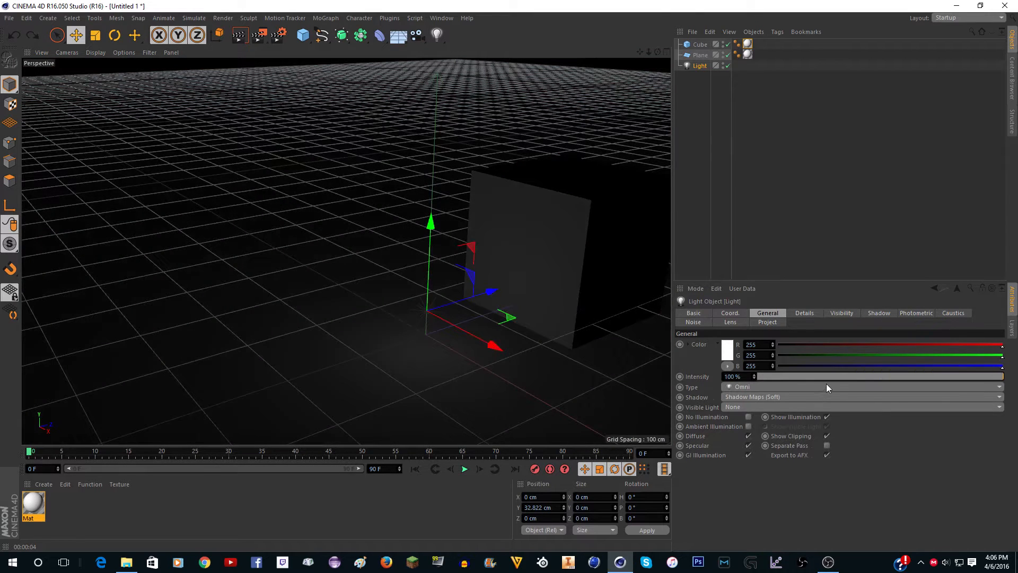
- Set the light's Visible Light to Volumetric and render the view from above and from a lower side angle
{"action": "left_click", "coordinate": [731, 407]}
{"action": "left_click", "coordinate": [746, 439]}
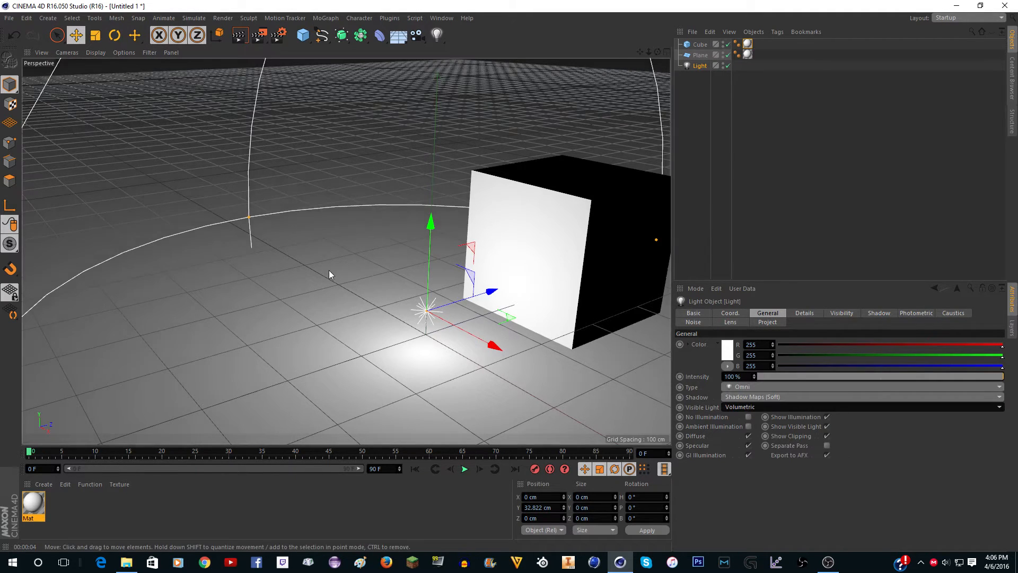
{"action": "scroll", "coordinate": [330, 269], "scroll_direction": "down", "scroll_amount": 3}
{"action": "scroll", "coordinate": [243, 314], "scroll_direction": "up", "scroll_amount": 2}
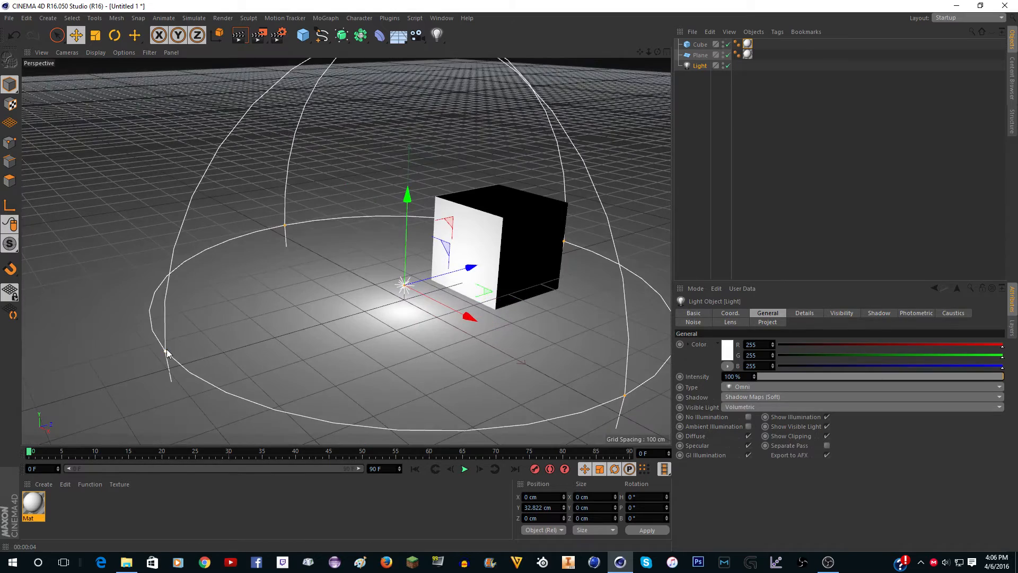
{"action": "mouse_move", "coordinate": [167, 351]}
{"action": "left_mouse_down"}
{"action": "mouse_move", "coordinate": [328, 330]}
{"action": "mouse_move", "coordinate": [153, 352]}
{"action": "left_mouse_up"}
{"action": "scroll", "coordinate": [359, 289], "scroll_direction": "up", "scroll_amount": 4}
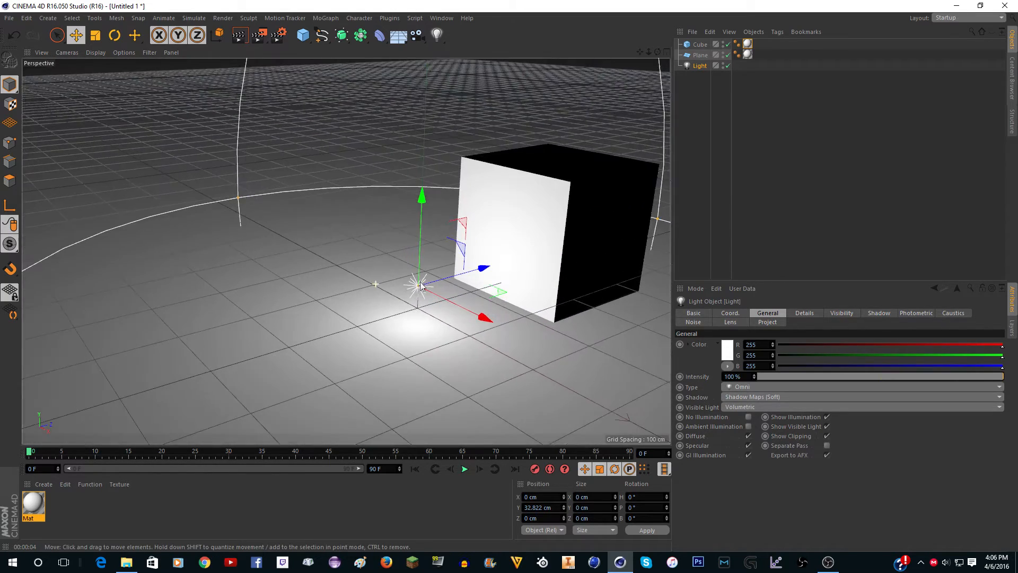
{"action": "left_click", "coordinate": [245, 44]}
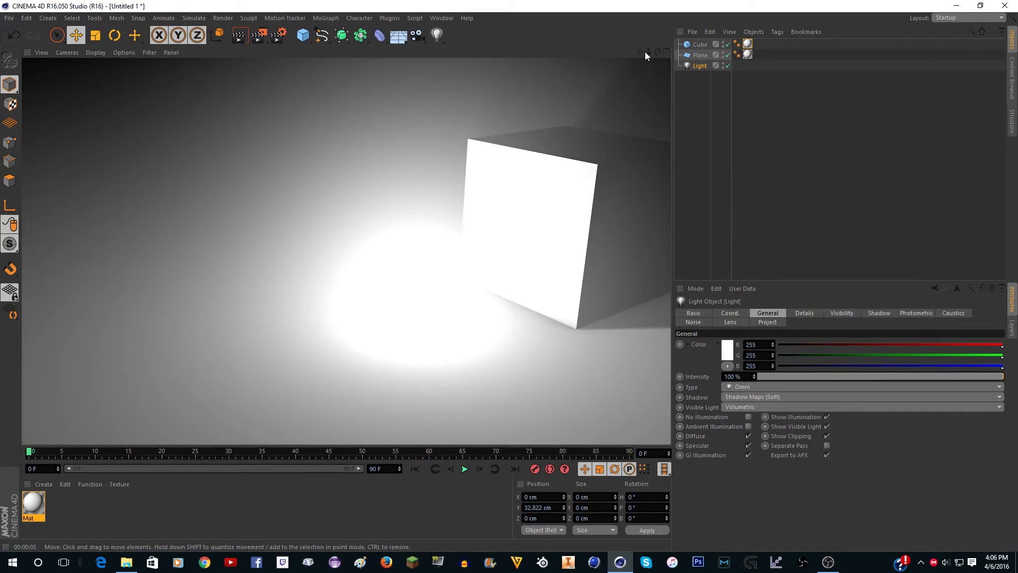
{"action": "left_click_drag", "start_coordinate": [642, 52], "coordinate": [615, 50]}
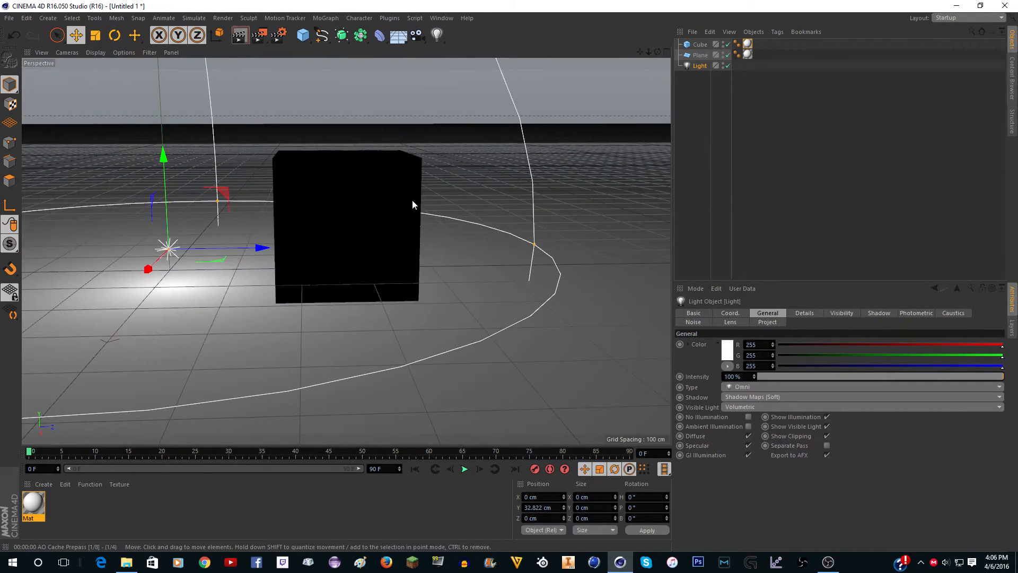
{"action": "key", "text": "ctrl+r"}
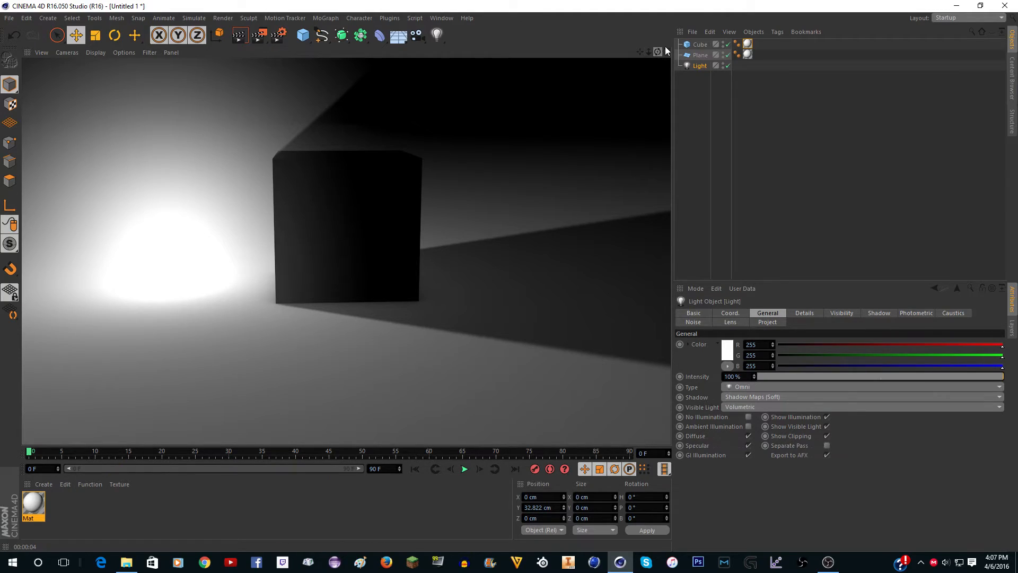
- Enlarge the light's volumetric range far beyond the cube and render the perspective view
{"action": "left_click_drag", "start_coordinate": [658, 51], "coordinate": [790, 109]}
{"action": "scroll", "coordinate": [280, 336], "scroll_direction": "down", "scroll_amount": 7}
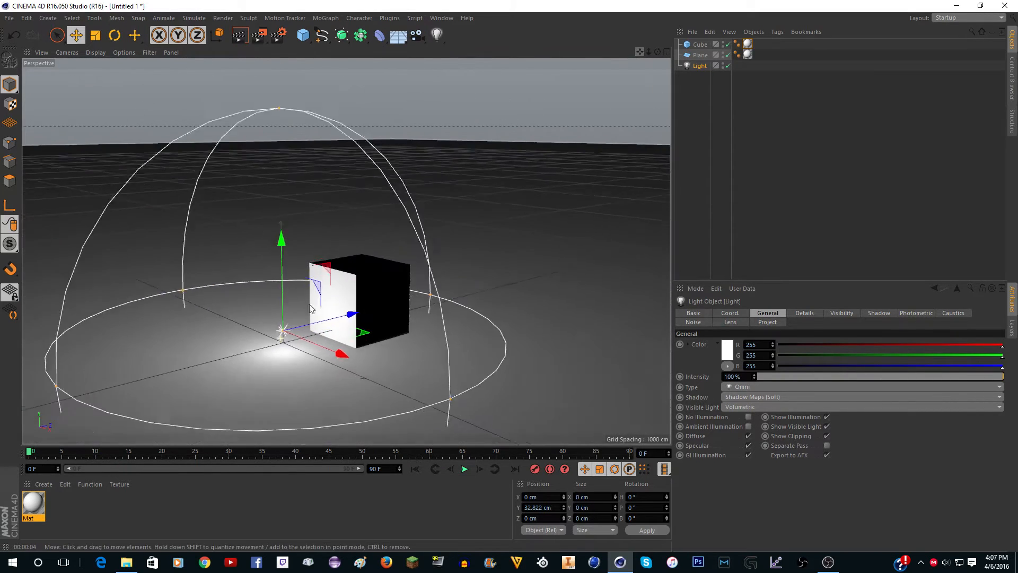
{"action": "scroll", "coordinate": [407, 300], "scroll_direction": "down", "scroll_amount": 3}
{"action": "left_click_drag", "start_coordinate": [423, 296], "coordinate": [841, 196]}
{"action": "left_click", "coordinate": [234, 35]}
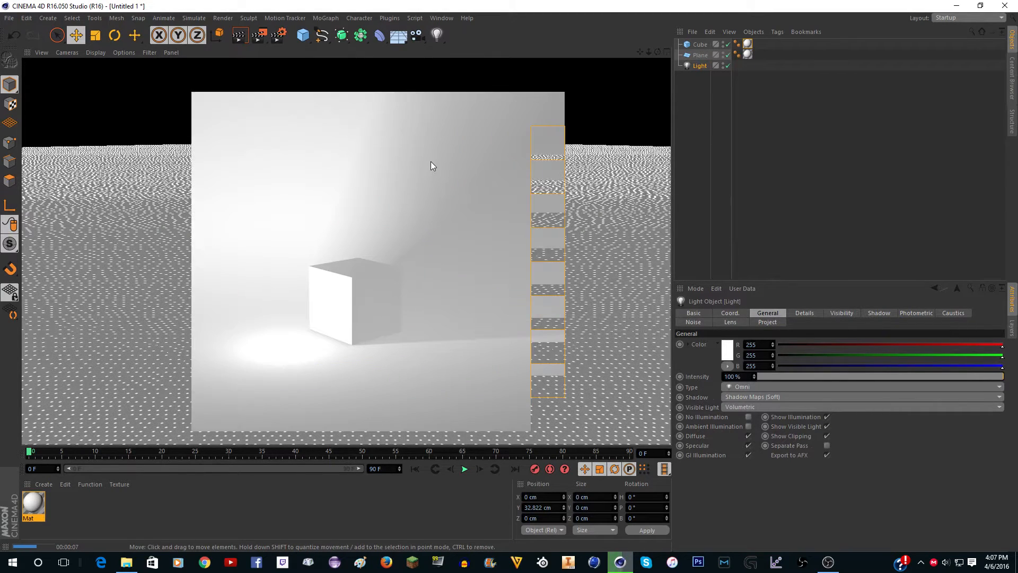
- Undo the enlarged range and the Volumetric setting of the light
{"action": "scroll", "coordinate": [393, 187], "scroll_direction": "up", "scroll_amount": 2}
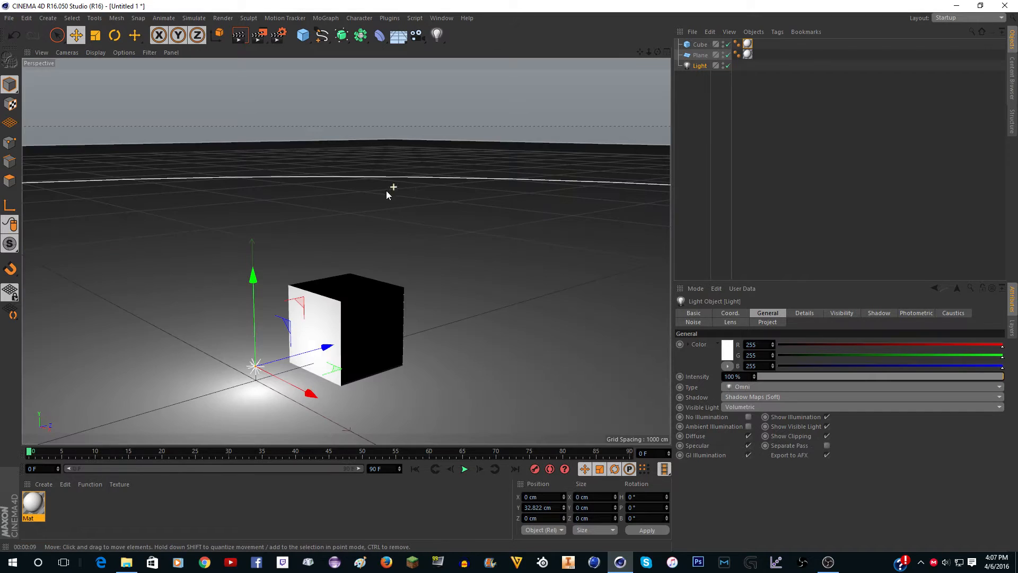
{"action": "scroll", "coordinate": [498, 185], "scroll_direction": "down", "scroll_amount": 3}
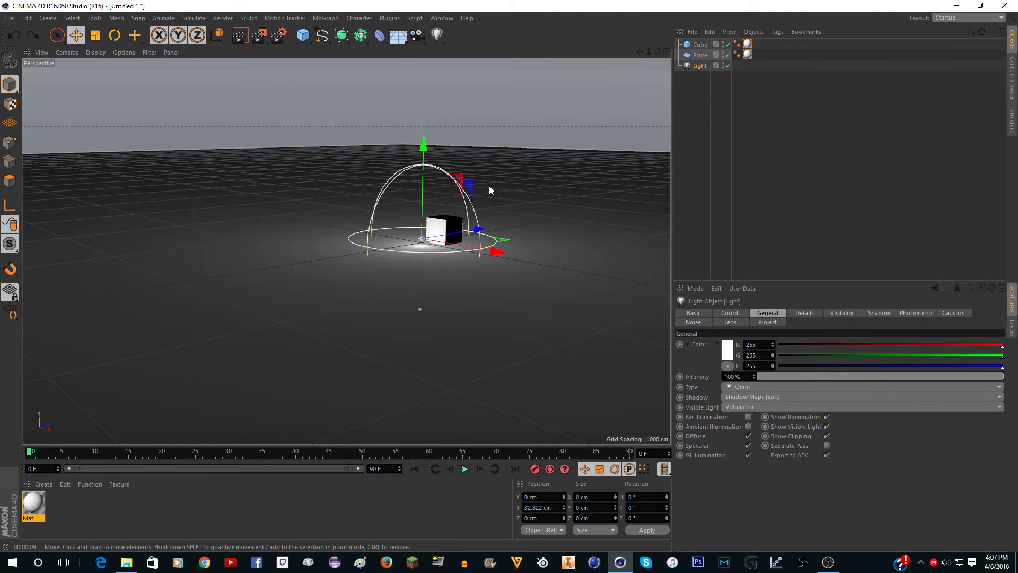
{"action": "scroll", "coordinate": [467, 204], "scroll_direction": "up", "scroll_amount": 2}
{"action": "scroll", "coordinate": [444, 216], "scroll_direction": "up", "scroll_amount": 3}
{"action": "key", "text": "ctrl+z"}
{"action": "key", "text": "ctrl+z"}
{"action": "scroll", "coordinate": [390, 311], "scroll_direction": "up", "scroll_amount": 5}
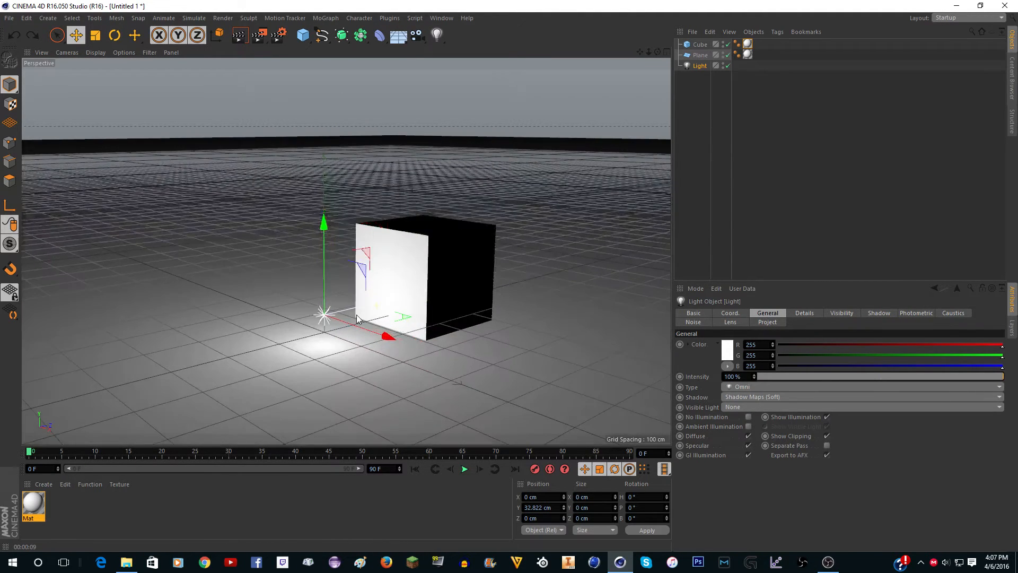
- Set the light's Visible Light to Inverse Volumetric and render the perspective view
{"action": "left_click", "coordinate": [737, 407]}
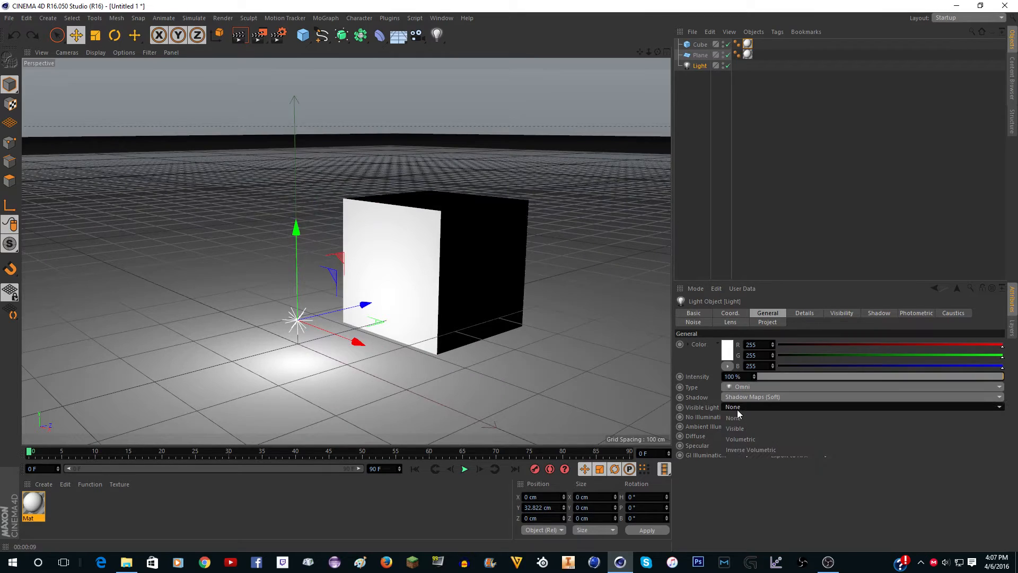
{"action": "left_click", "coordinate": [746, 450]}
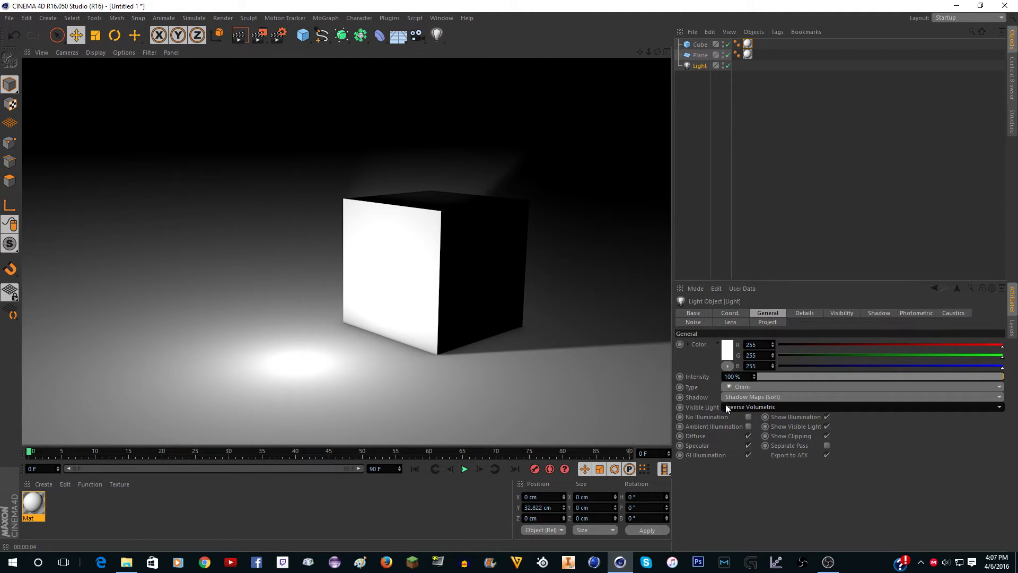
- Render the view with Visible Light set to Visible, and reset the option to None
{"action": "left_click", "coordinate": [751, 407]}
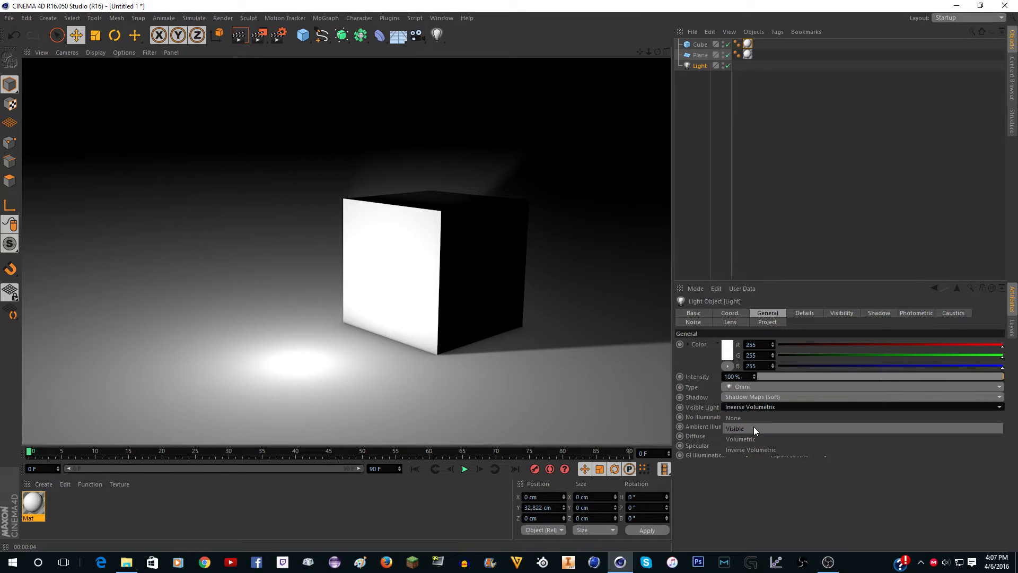
{"action": "left_click", "coordinate": [755, 428]}
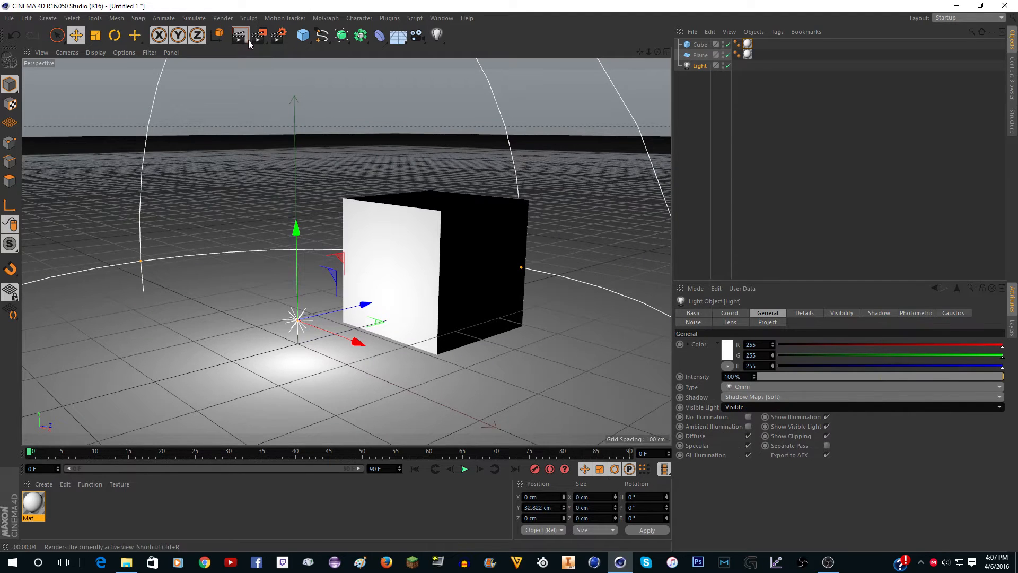
{"action": "key", "text": "ctrl+r"}
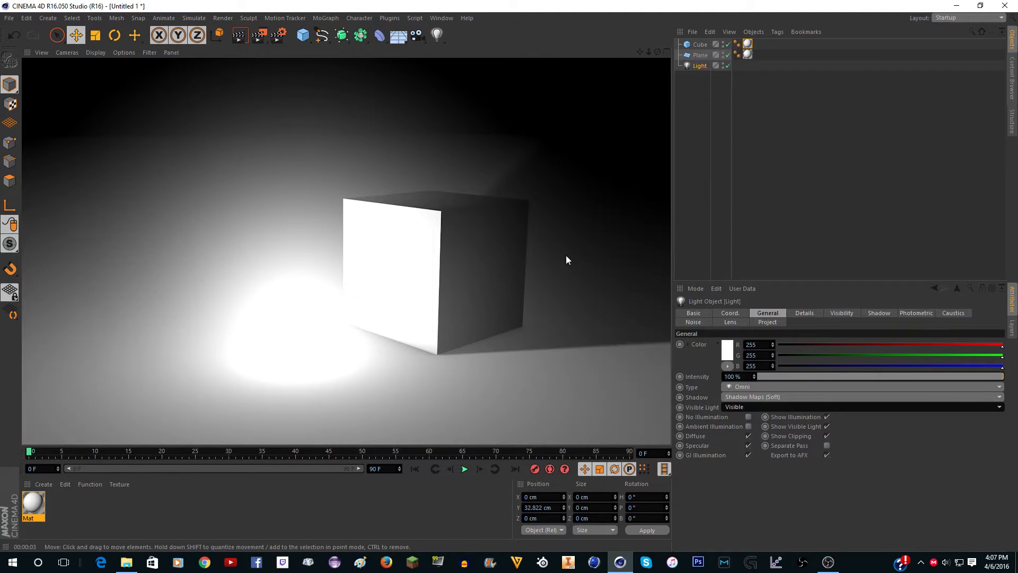
{"action": "left_click", "coordinate": [765, 412]}
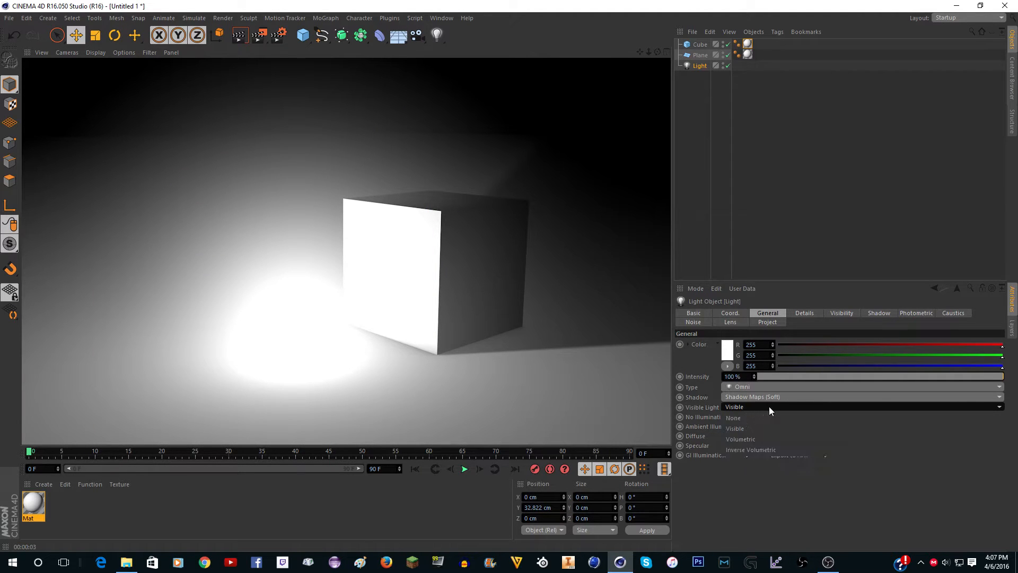
{"action": "left_click", "coordinate": [756, 416]}
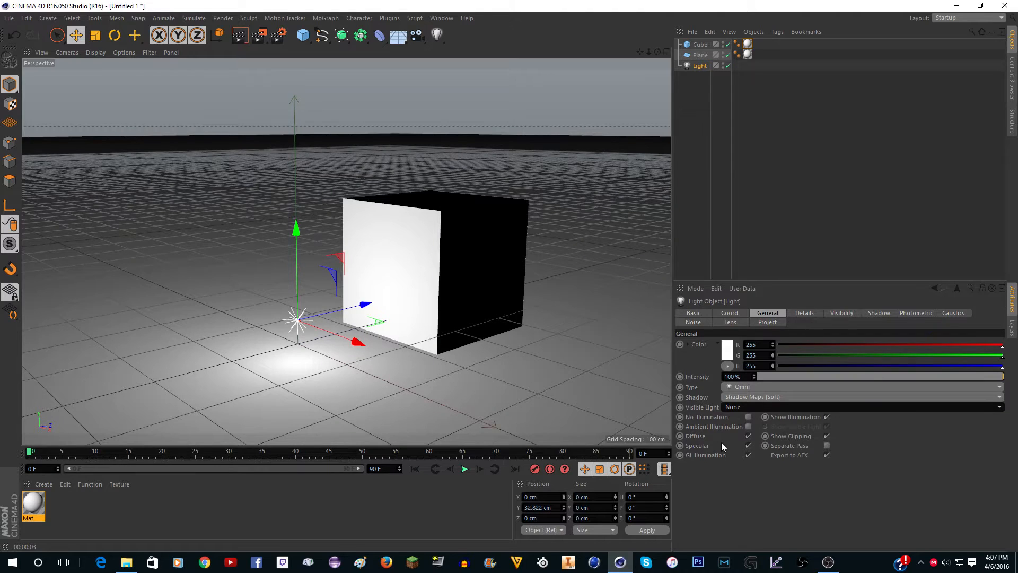
- Enable No Illumination on the Omni light and render the perspective view from a closer angle
{"action": "scroll", "coordinate": [262, 339], "scroll_direction": "up", "scroll_amount": 5}
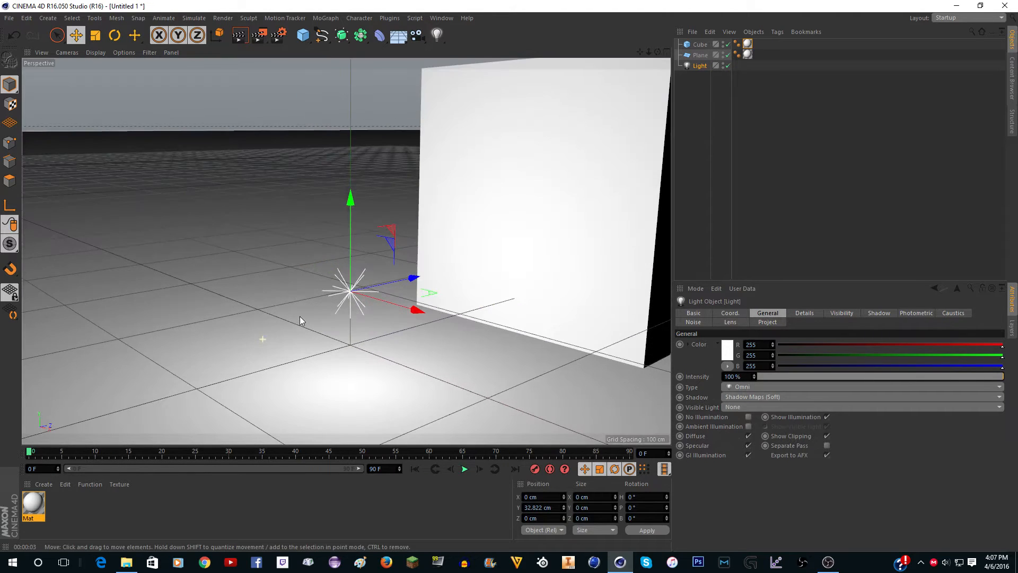
{"action": "scroll", "coordinate": [357, 342], "scroll_direction": "down", "scroll_amount": 5}
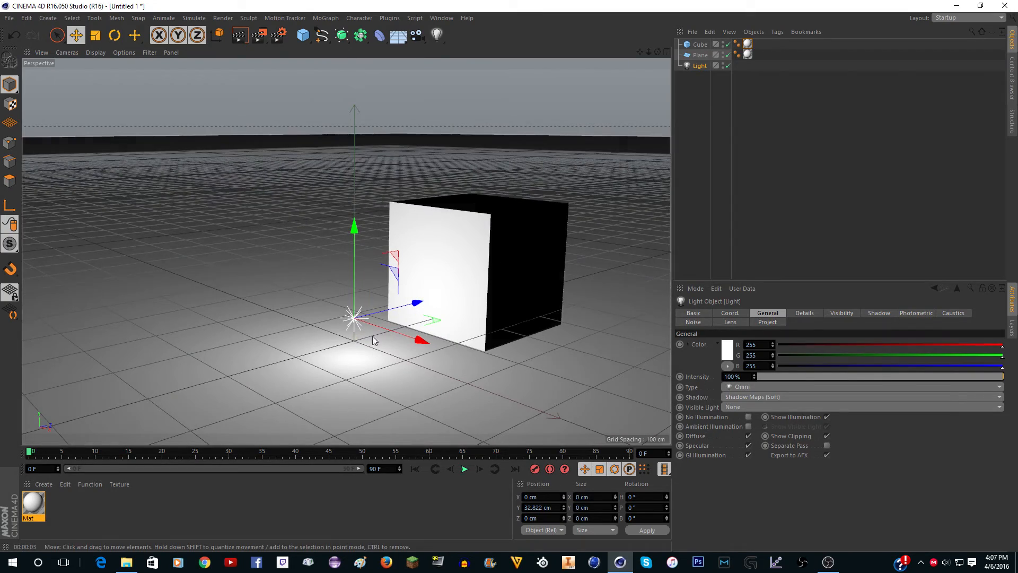
{"action": "left_click_drag", "start_coordinate": [658, 52], "coordinate": [347, 251]}
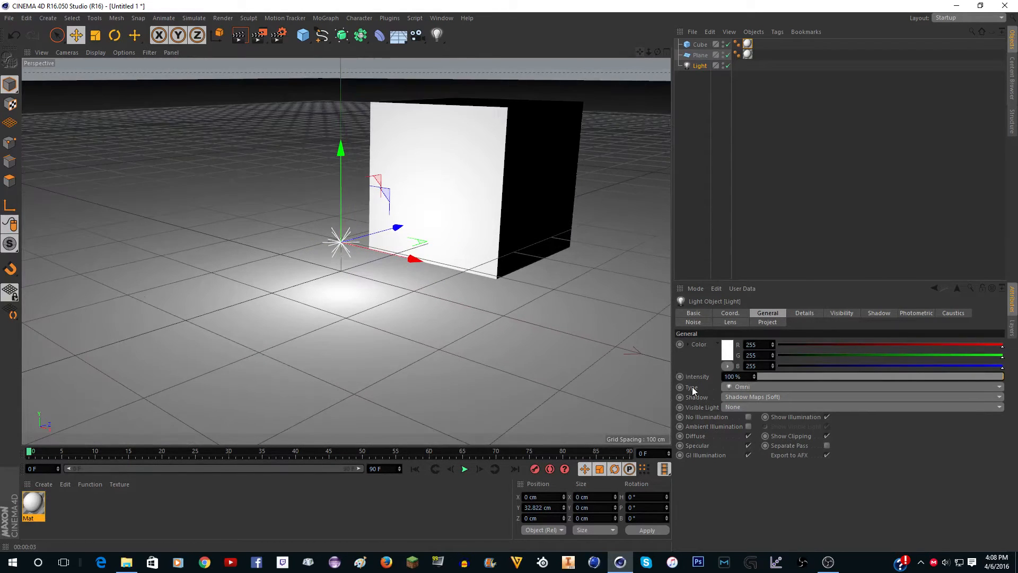
{"action": "left_click", "coordinate": [748, 417]}
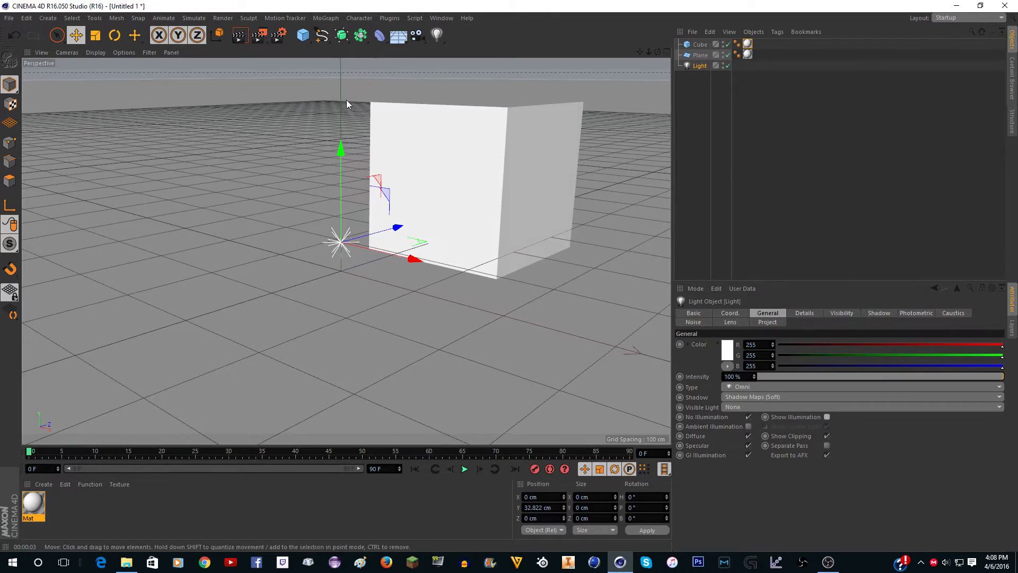
{"action": "left_click", "coordinate": [246, 40]}
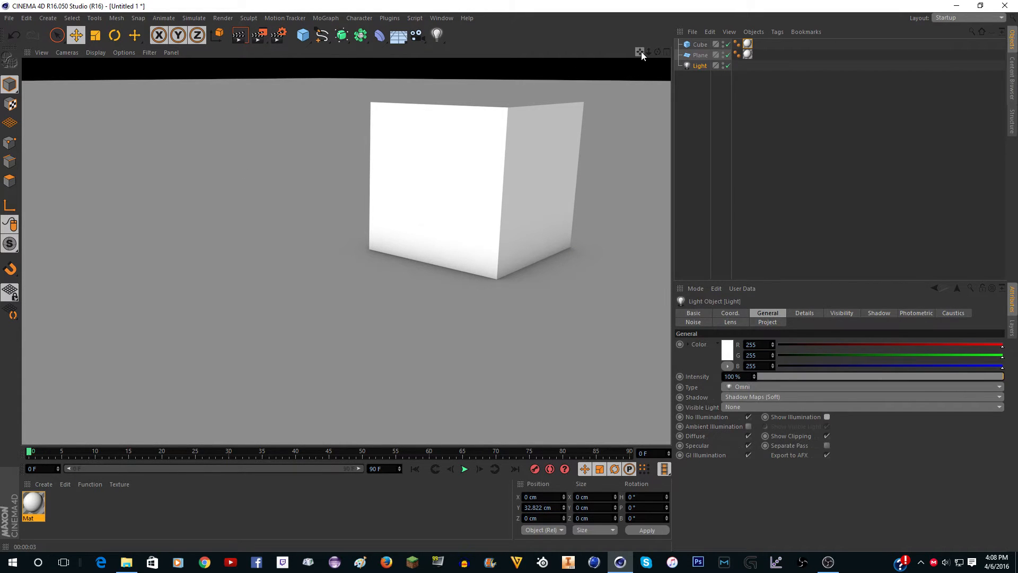
{"action": "left_click_drag", "start_coordinate": [642, 52], "coordinate": [665, 87]}
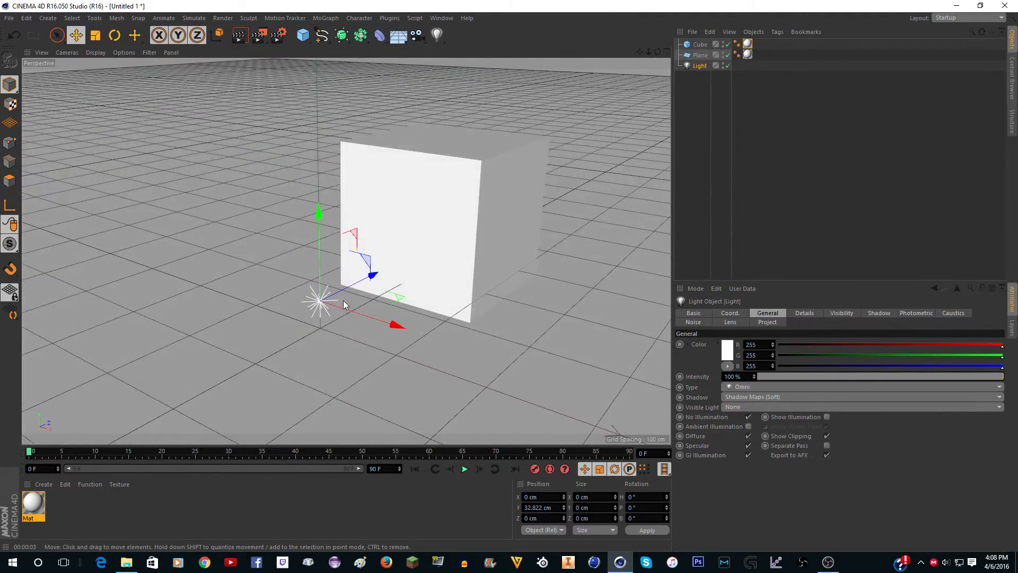
{"action": "scroll", "coordinate": [343, 304], "scroll_direction": "up", "scroll_amount": 1}
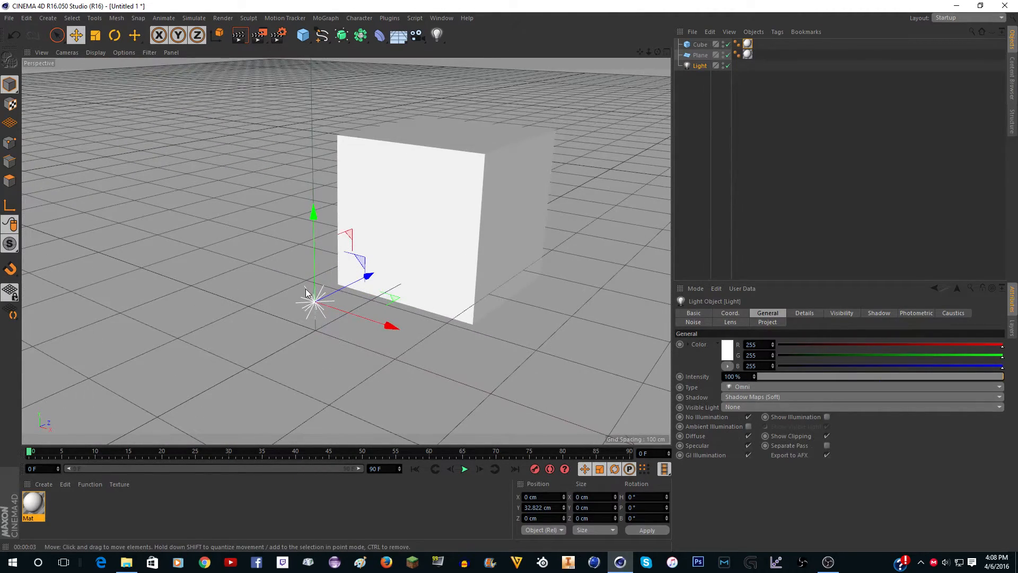
{"action": "scroll", "coordinate": [306, 292], "scroll_direction": "up", "scroll_amount": 6}
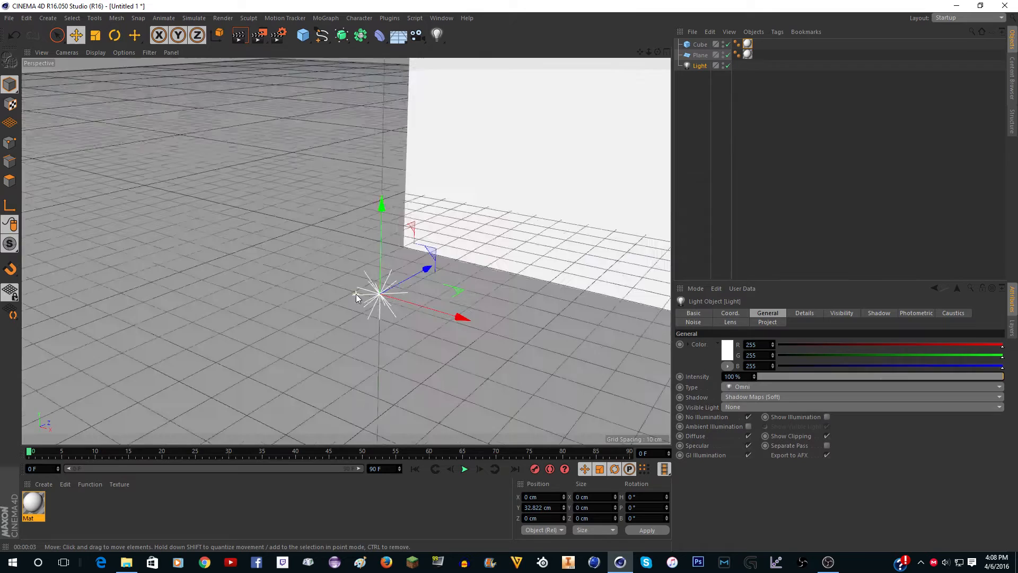
{"action": "scroll", "coordinate": [356, 294], "scroll_direction": "down", "scroll_amount": 6}
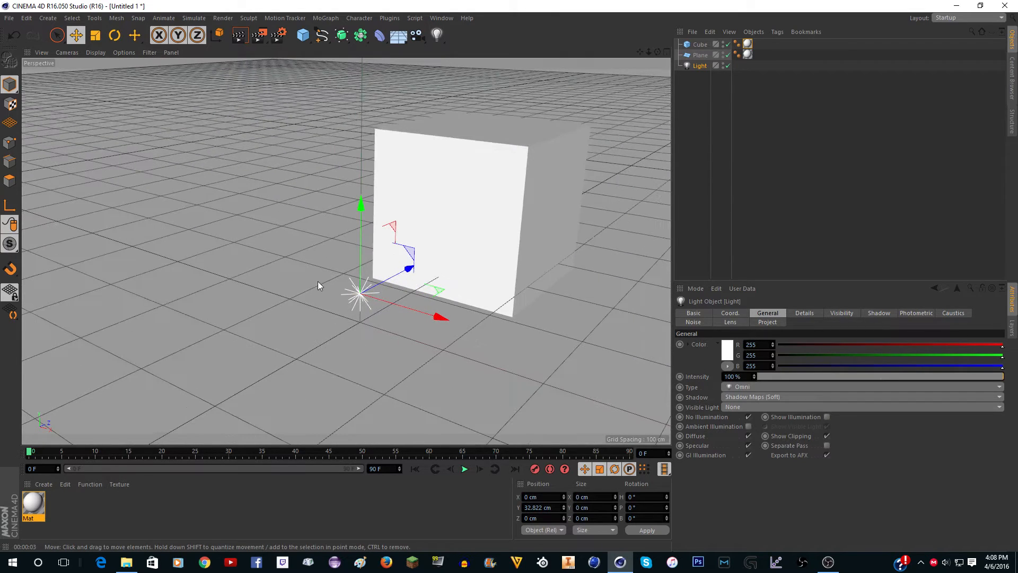
{"action": "scroll", "coordinate": [350, 298], "scroll_direction": "up", "scroll_amount": 3}
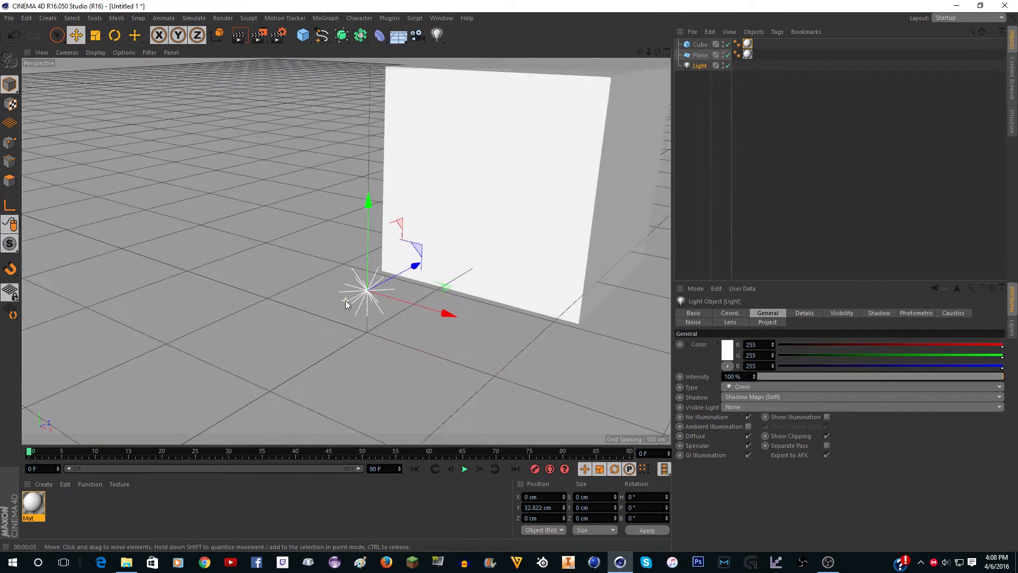
{"action": "scroll", "coordinate": [345, 300], "scroll_direction": "down", "scroll_amount": 3}
{"action": "scroll", "coordinate": [345, 301], "scroll_direction": "up", "scroll_amount": 4}
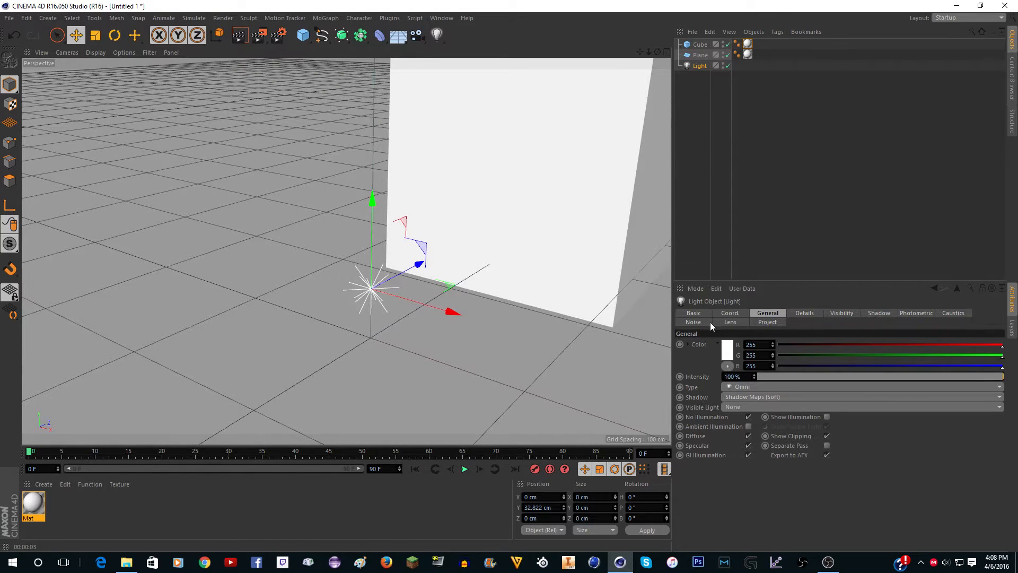
{"action": "scroll", "coordinate": [377, 313], "scroll_direction": "up", "scroll_amount": 2}
{"action": "scroll", "coordinate": [378, 313], "scroll_direction": "down", "scroll_amount": 2}
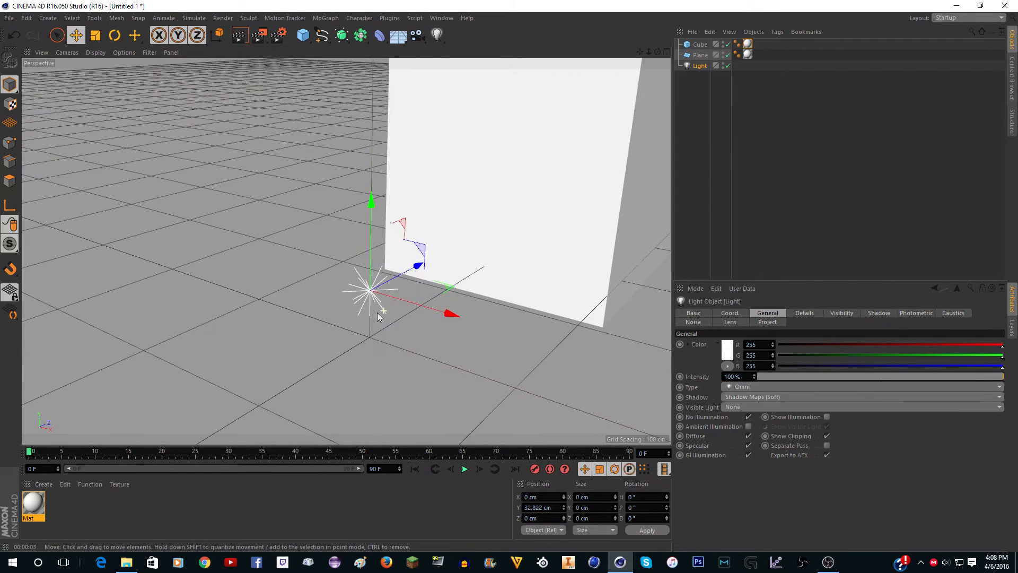
- Disable No Illumination and enable Show Illumination on the Omni light
{"action": "scroll", "coordinate": [377, 313], "scroll_direction": "down", "scroll_amount": 2}
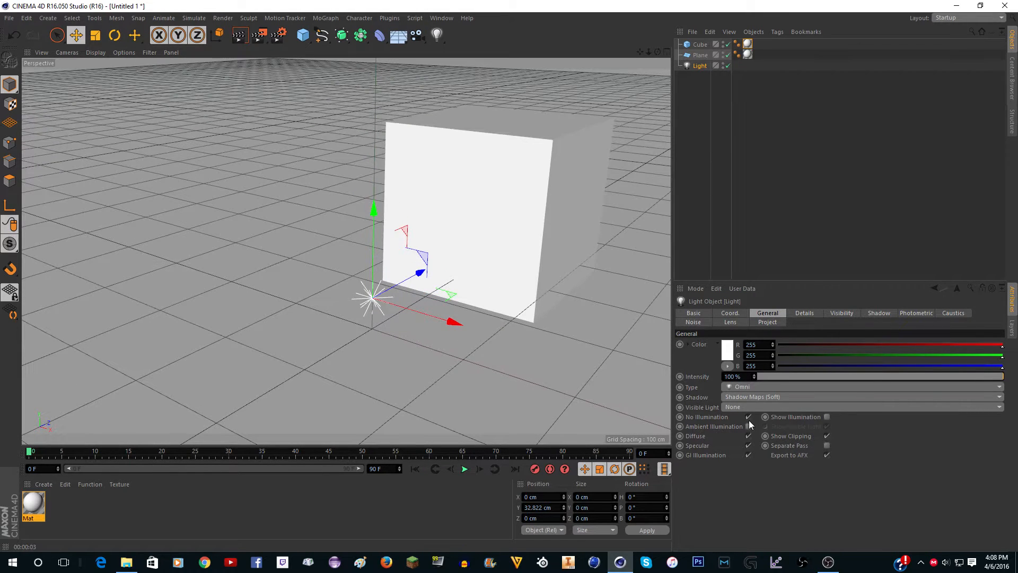
{"action": "left_click", "coordinate": [748, 417]}
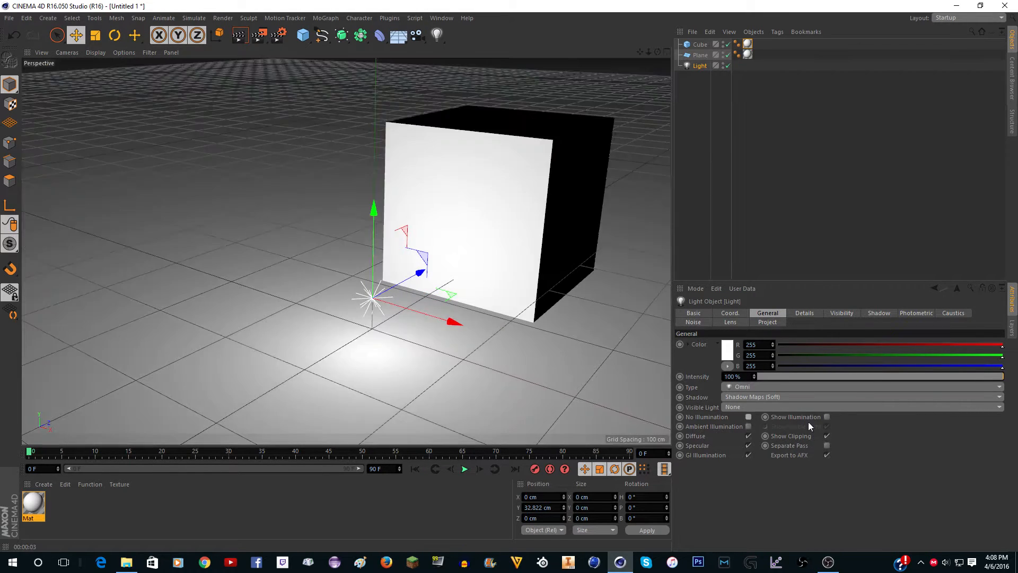
{"action": "left_click", "coordinate": [827, 417]}
- Set the light's Falloff to Inverse Square (Physically Accurate)
{"action": "left_click", "coordinate": [805, 313]}
{"action": "scroll", "coordinate": [644, 330], "scroll_direction": "down", "scroll_amount": 5}
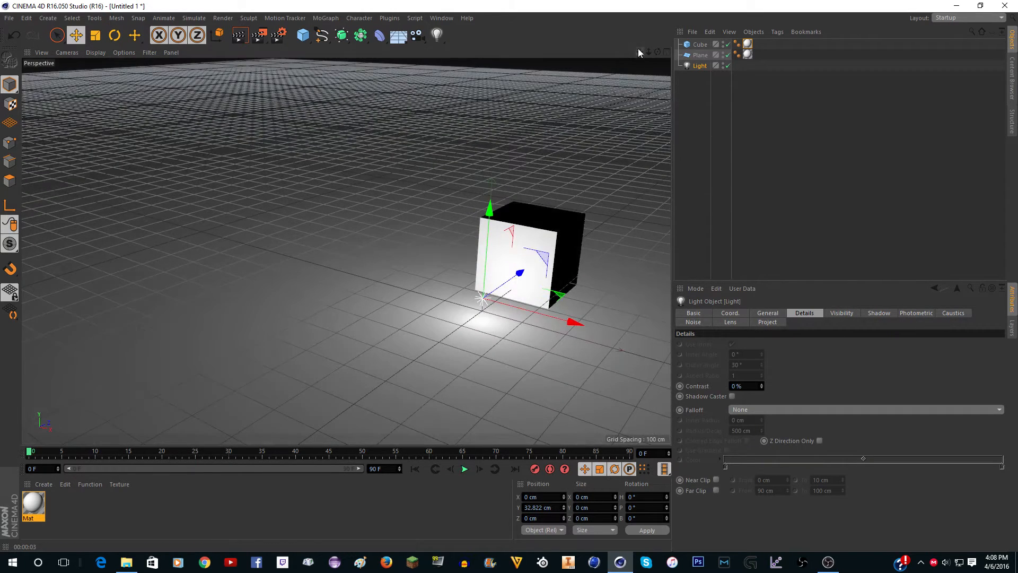
{"action": "left_click_drag", "start_coordinate": [640, 51], "coordinate": [507, 65]}
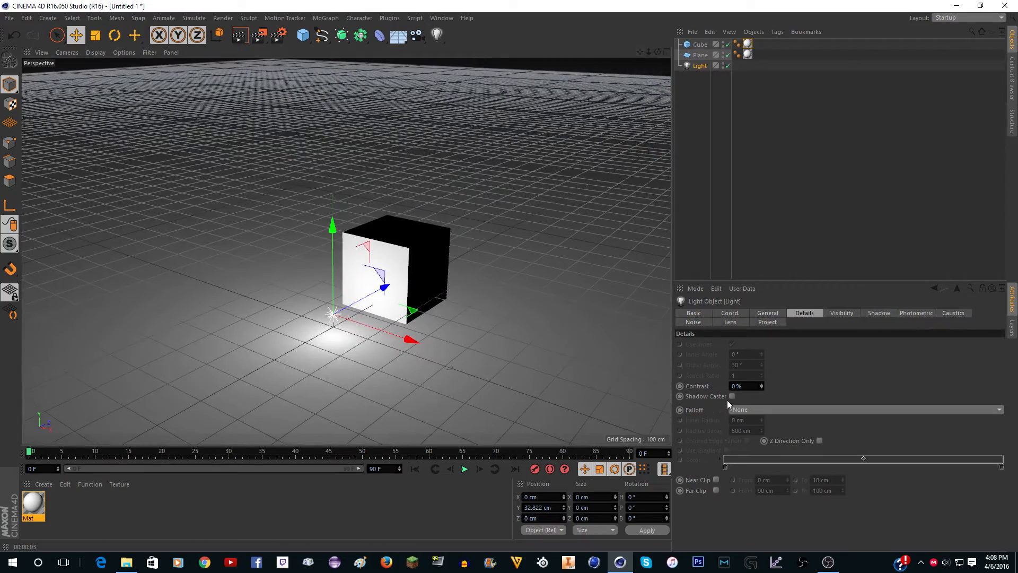
{"action": "left_click", "coordinate": [742, 409]}
{"action": "left_click", "coordinate": [778, 431]}
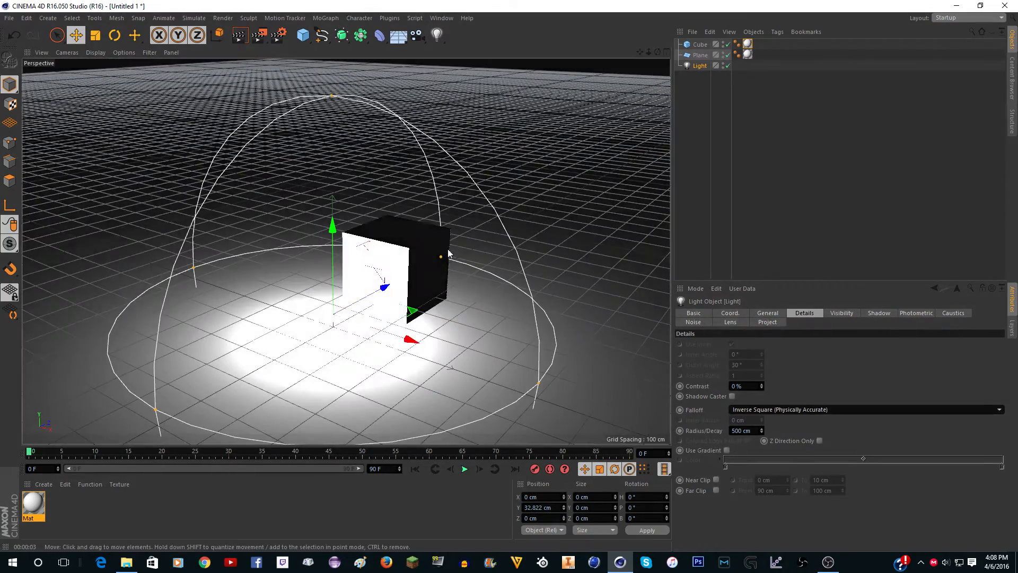
- Shrink the light's falloff radius to about 36 cm and render a closer perspective view
{"action": "left_click_drag", "start_coordinate": [440, 259], "coordinate": [340, 307]}
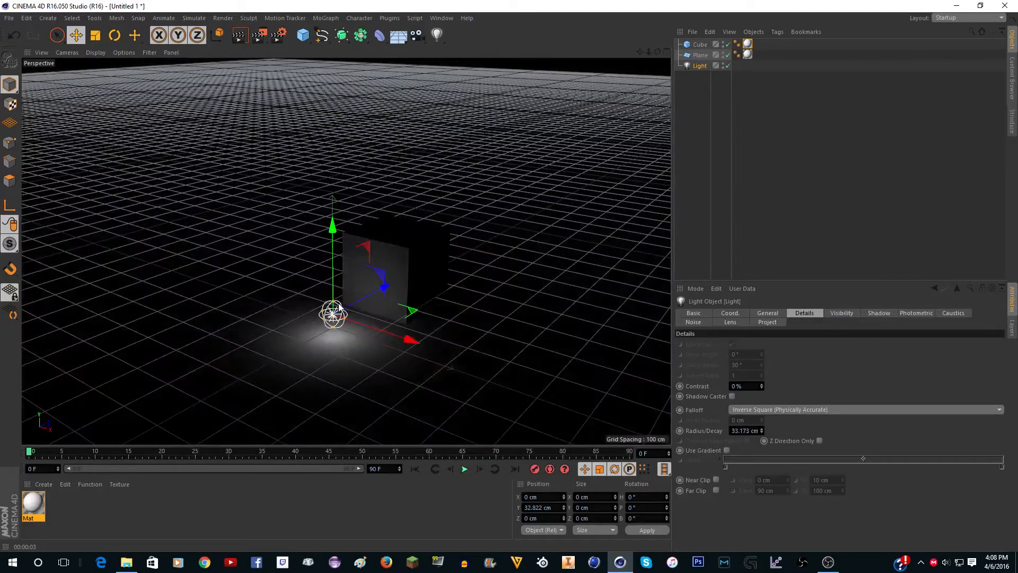
{"action": "scroll", "coordinate": [302, 345], "scroll_direction": "up", "scroll_amount": 6}
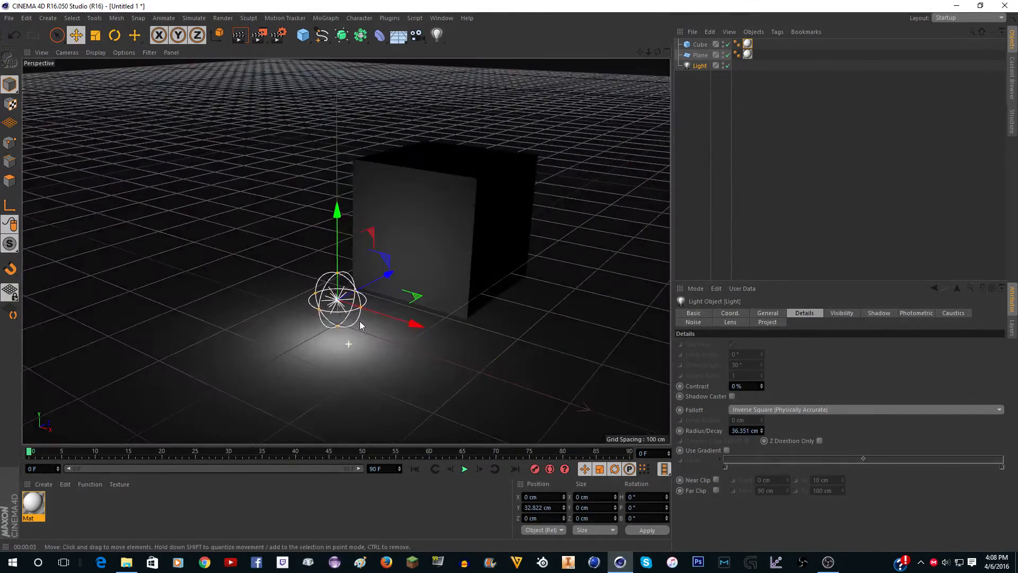
{"action": "left_click", "coordinate": [239, 35]}
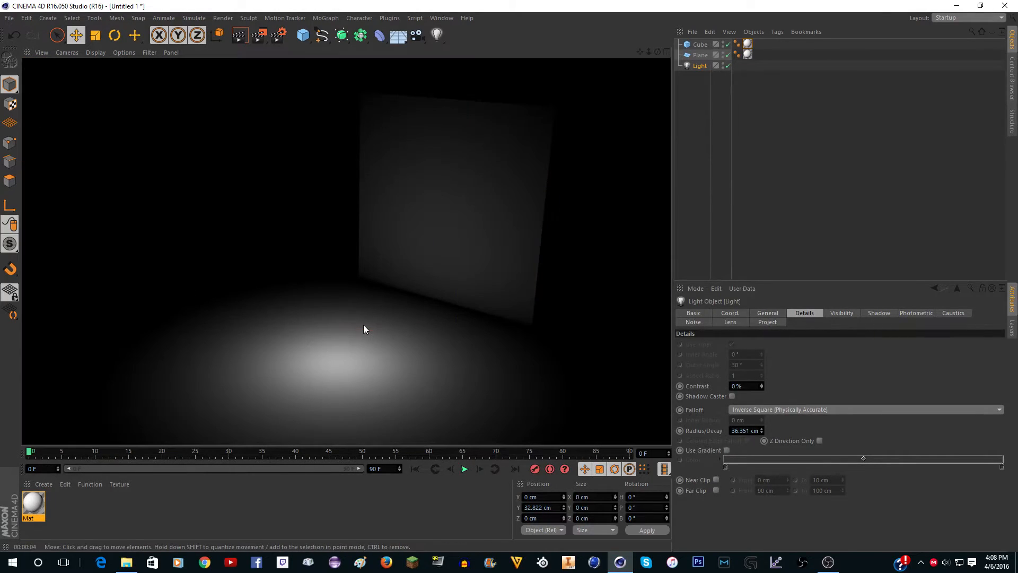
- Enable Ambient Illumination on the light and render the cube from two different angles
{"action": "left_click", "coordinate": [769, 313]}
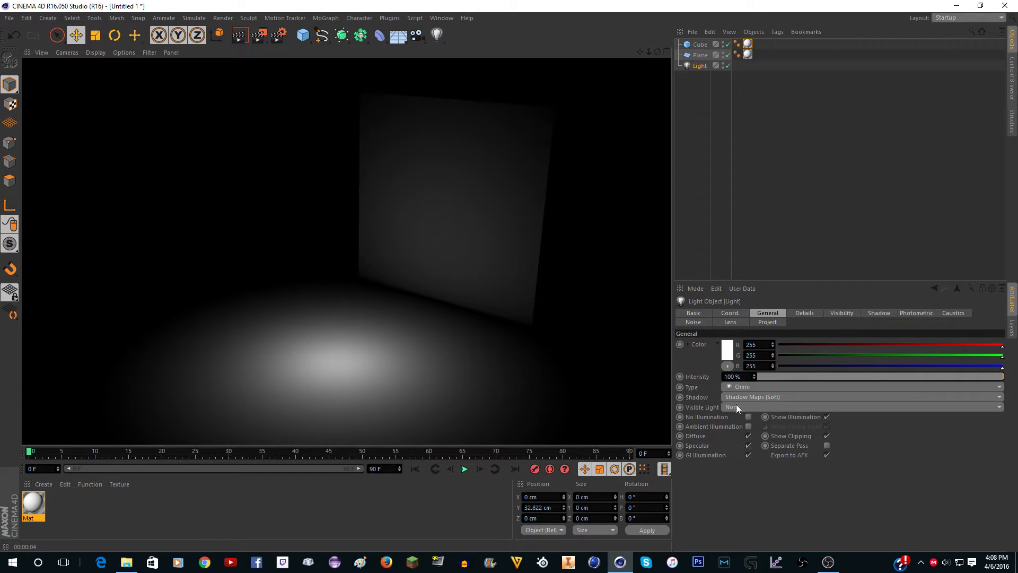
{"action": "left_click", "coordinate": [749, 426]}
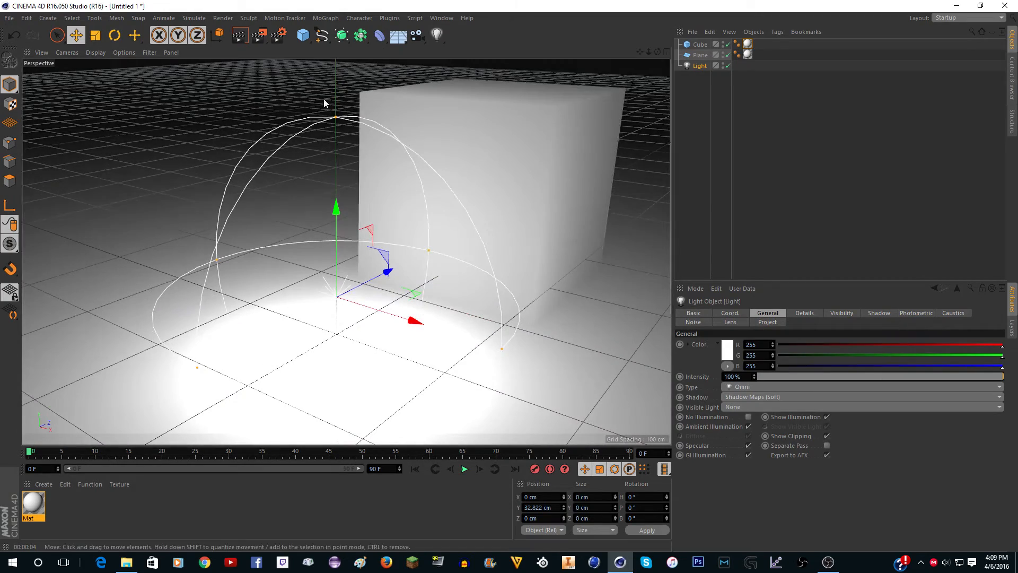
{"action": "left_click", "coordinate": [239, 35]}
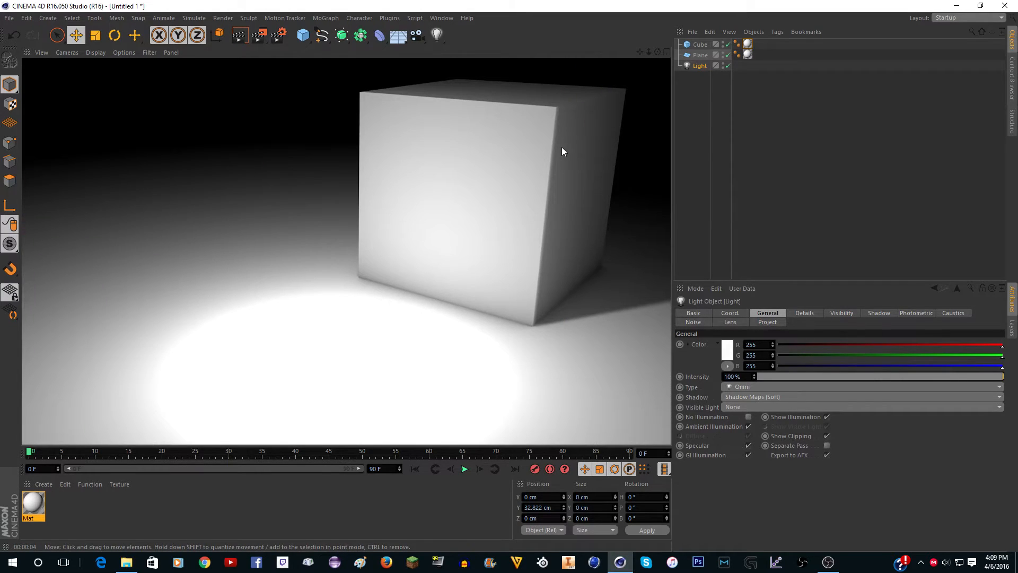
{"action": "left_click_drag", "start_coordinate": [658, 51], "coordinate": [656, 51]}
{"action": "left_click", "coordinate": [238, 35]}
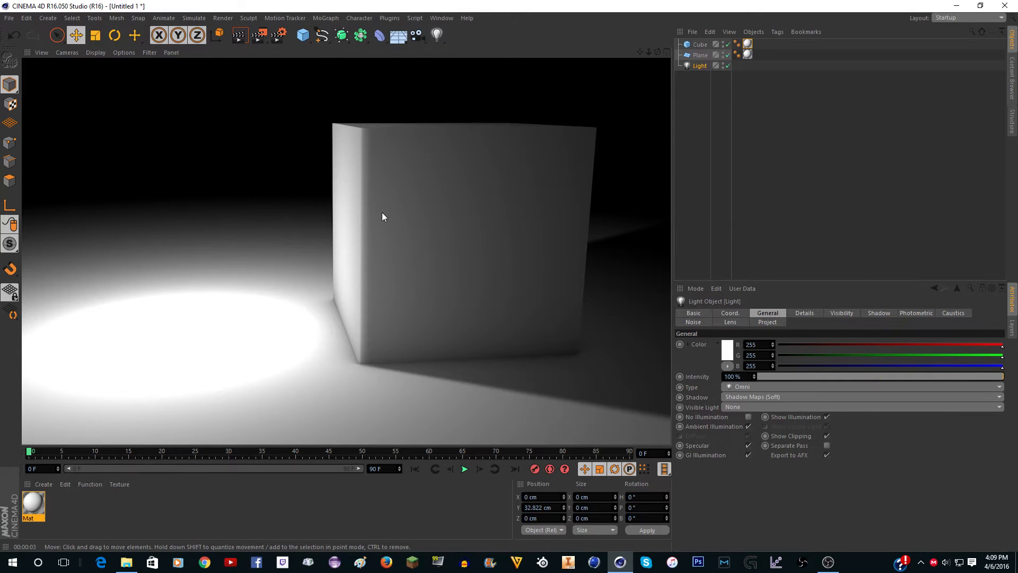
- Reset the light's Falloff to None
{"action": "left_click_drag", "start_coordinate": [382, 212], "coordinate": [329, 170], "text": "alt"}
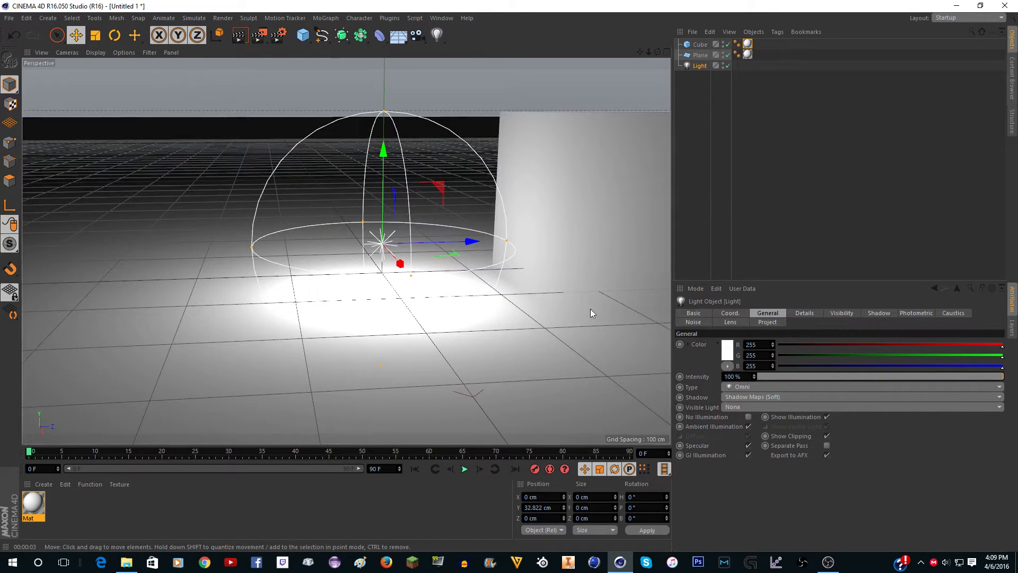
{"action": "left_click", "coordinate": [804, 314]}
{"action": "left_click", "coordinate": [749, 409]}
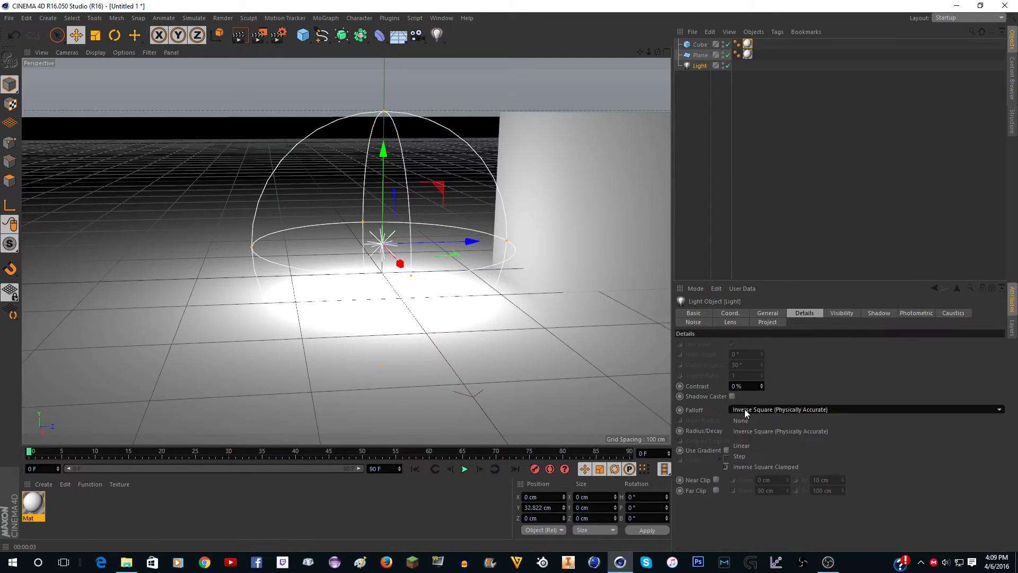
{"action": "left_click", "coordinate": [742, 419]}
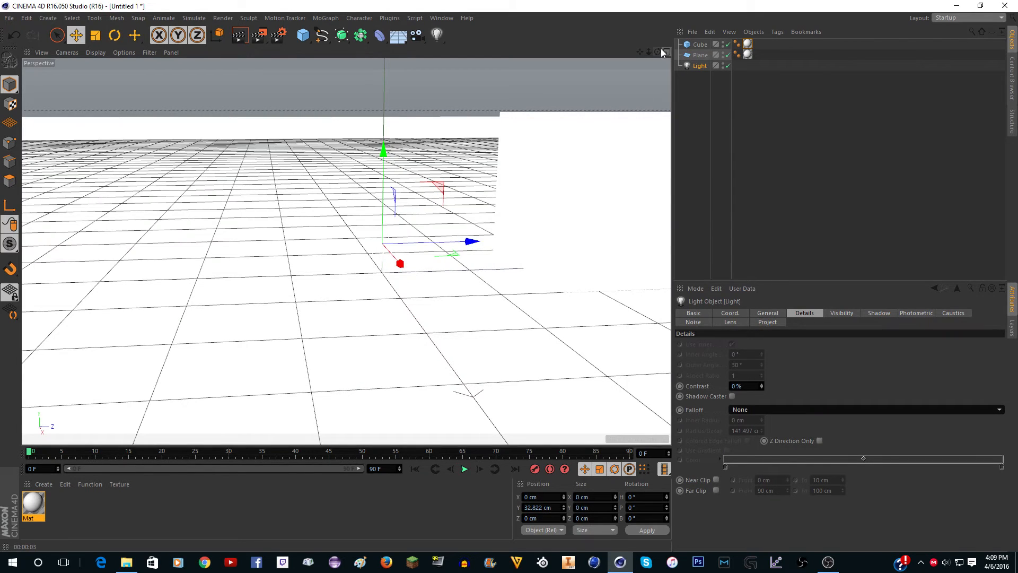
- Turn off Ambient Illumination on the light
{"action": "left_click_drag", "start_coordinate": [658, 51], "coordinate": [721, 85]}
{"action": "left_click", "coordinate": [768, 313]}
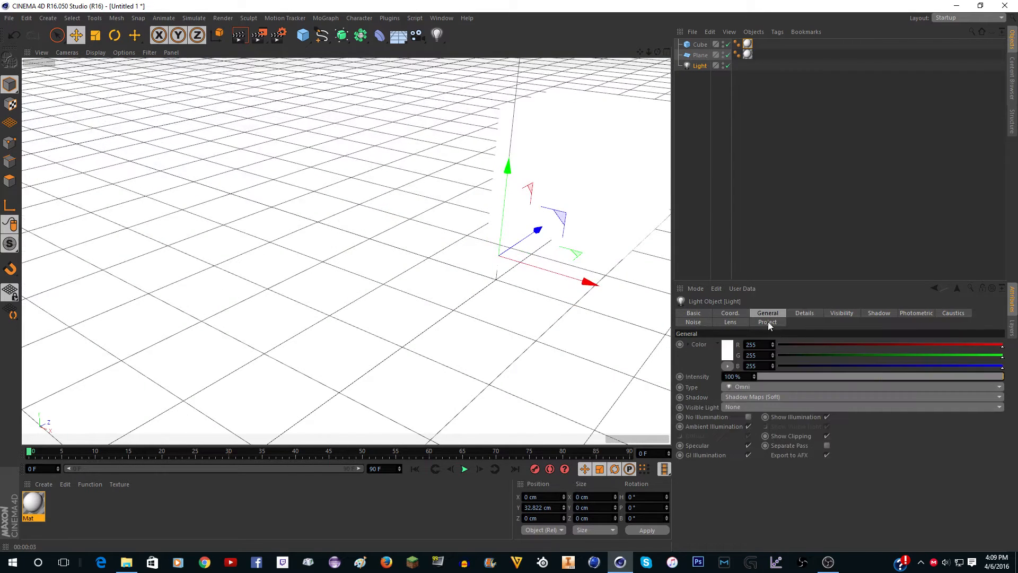
{"action": "left_click", "coordinate": [749, 434]}
- Try other Sample Distance and Brightness values in the light's visibility settings and undo the change
{"action": "left_click", "coordinate": [841, 314]}
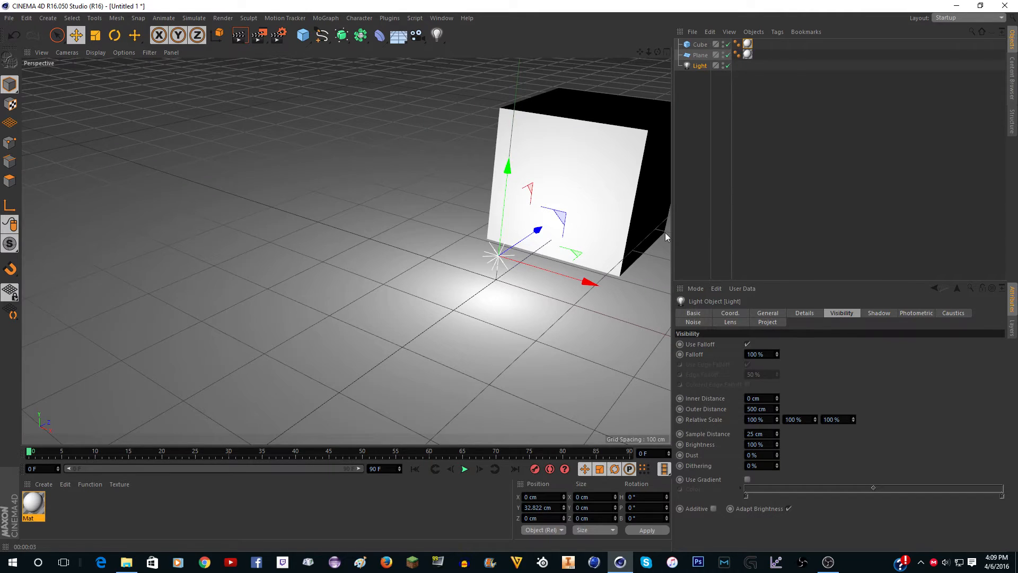
{"action": "scroll", "coordinate": [532, 201], "scroll_direction": "up", "scroll_amount": 3}
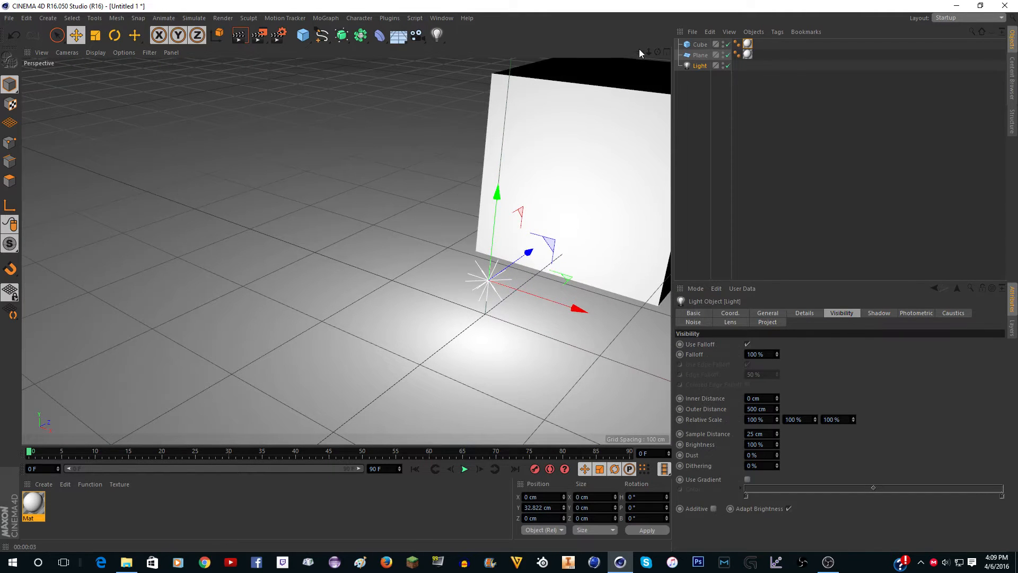
{"action": "left_click_drag", "start_coordinate": [639, 51], "coordinate": [533, 51]}
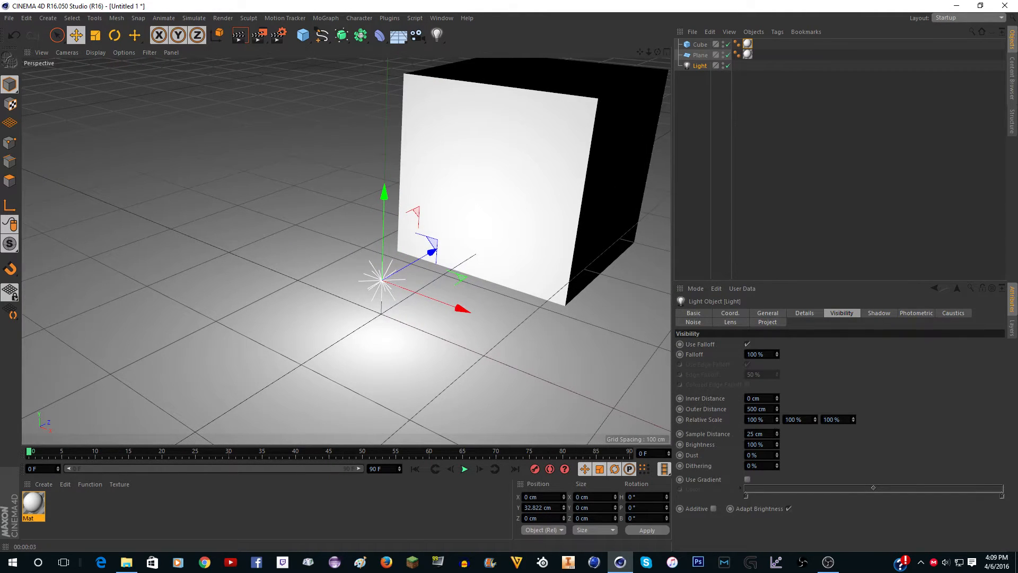
{"action": "left_click_drag", "start_coordinate": [777, 436], "coordinate": [777, 403]}
{"action": "left_click_drag", "start_coordinate": [777, 445], "coordinate": [777, 414]}
{"action": "key", "text": "ctrl+z"}
- Set the light's Dust to 100 % and try adjusting its Dithering
{"action": "left_click_drag", "start_coordinate": [778, 455], "coordinate": [778, 424]}
{"action": "left_click_drag", "start_coordinate": [777, 466], "coordinate": [777, 493]}
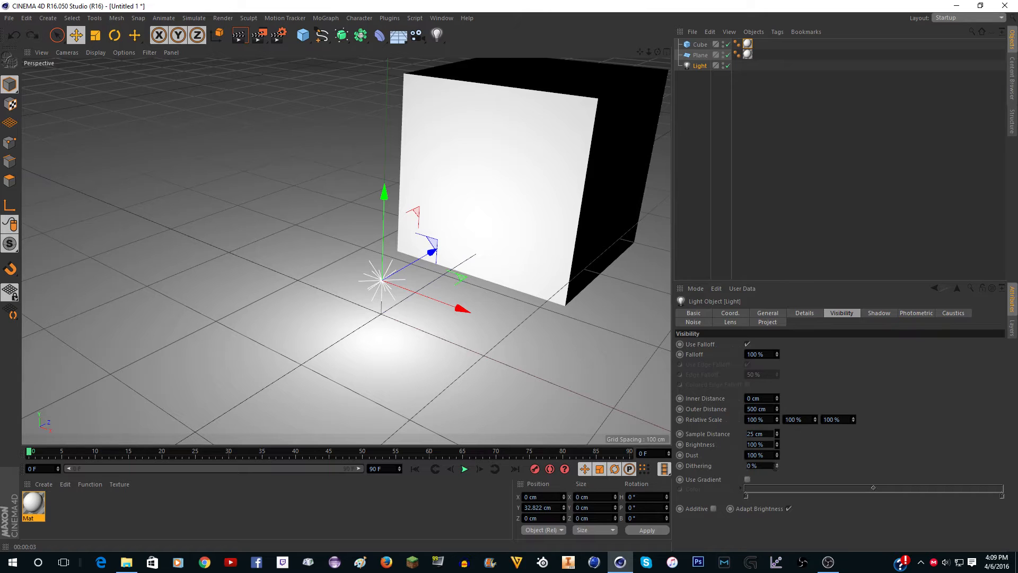
- Review the light's Shadow, Photometric, Caustics and Noise settings
{"action": "left_click", "coordinate": [878, 313]}
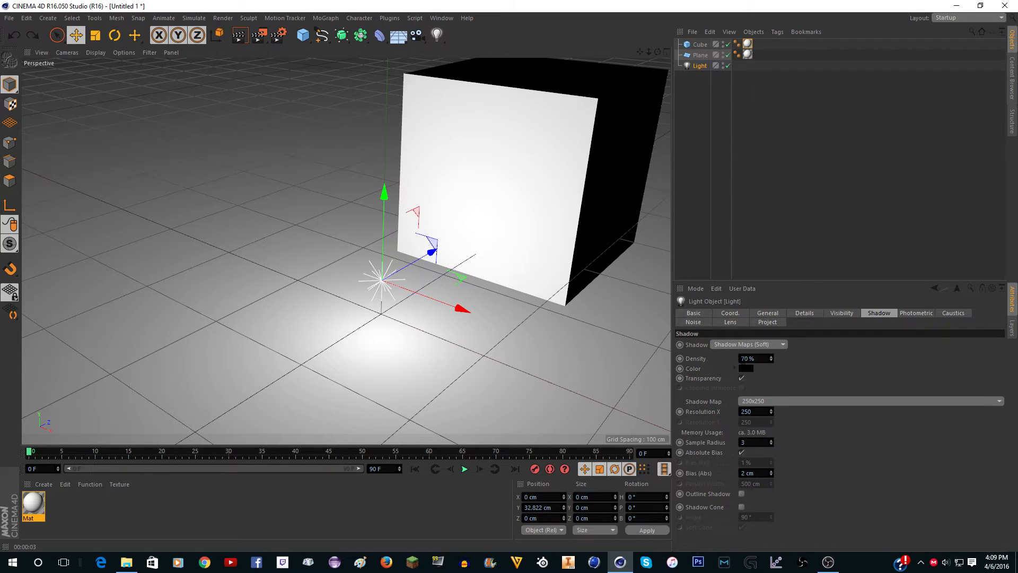
{"action": "left_click", "coordinate": [753, 359]}
{"action": "left_click", "coordinate": [917, 313]}
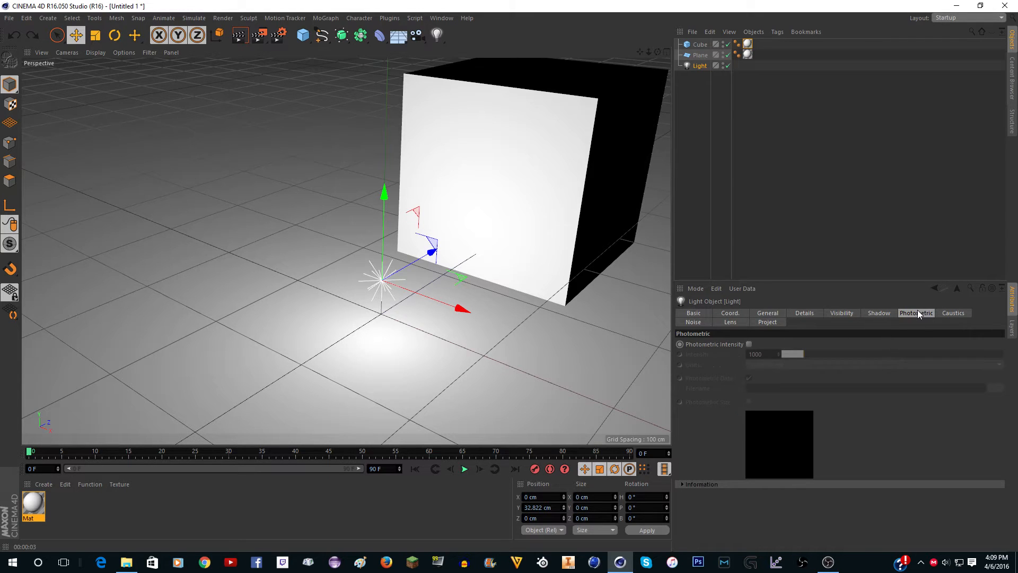
{"action": "left_click", "coordinate": [953, 314]}
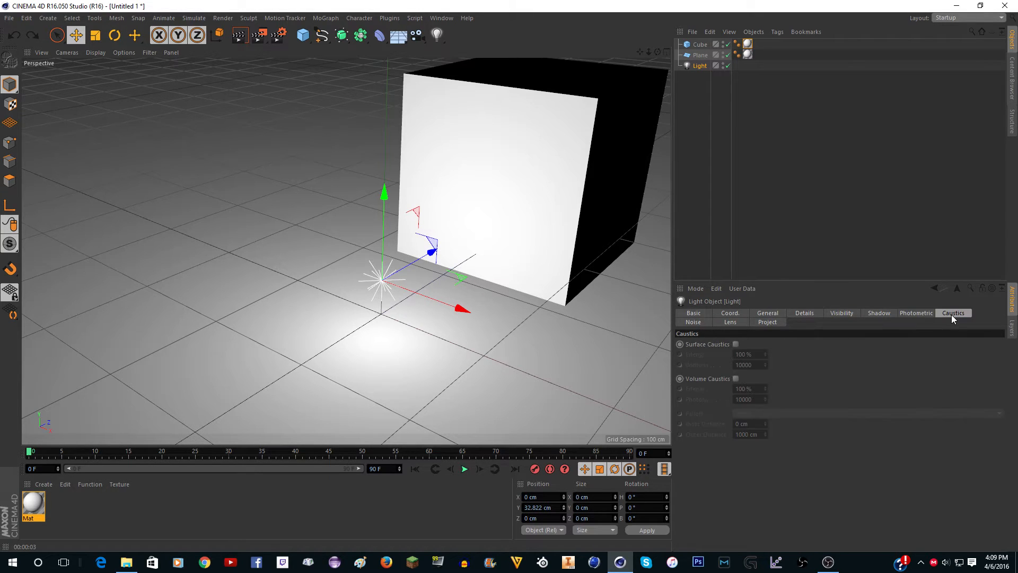
{"action": "left_click", "coordinate": [695, 322]}
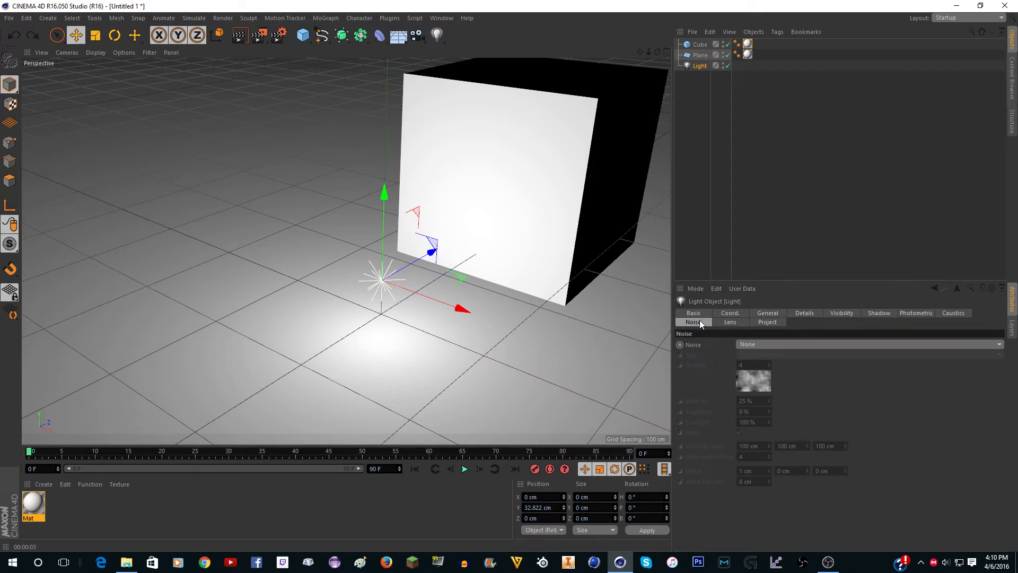
- Set the light's Visible Light to Volumetric
{"action": "scroll", "coordinate": [496, 244], "scroll_direction": "down", "scroll_amount": 5}
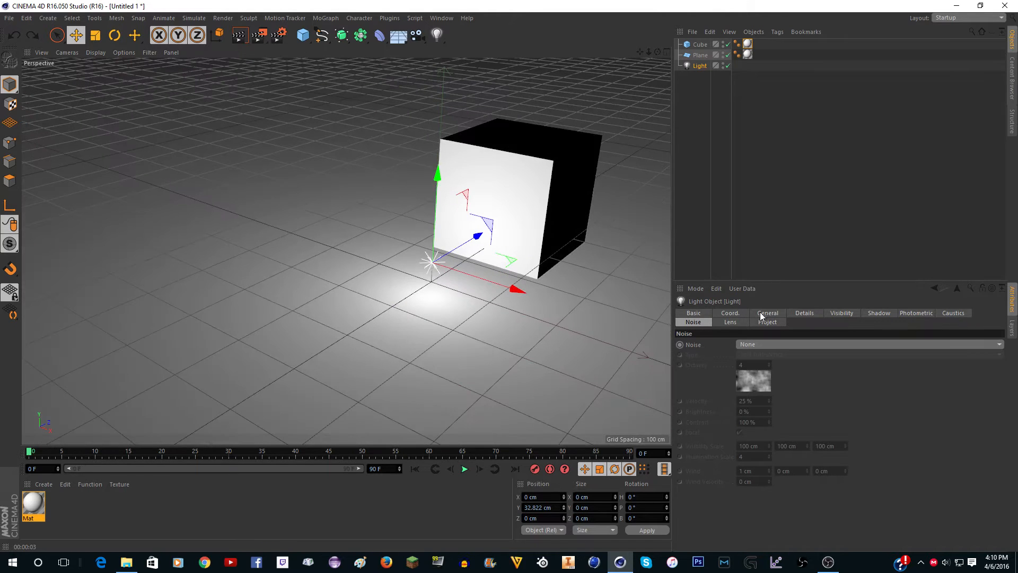
{"action": "left_click", "coordinate": [763, 313]}
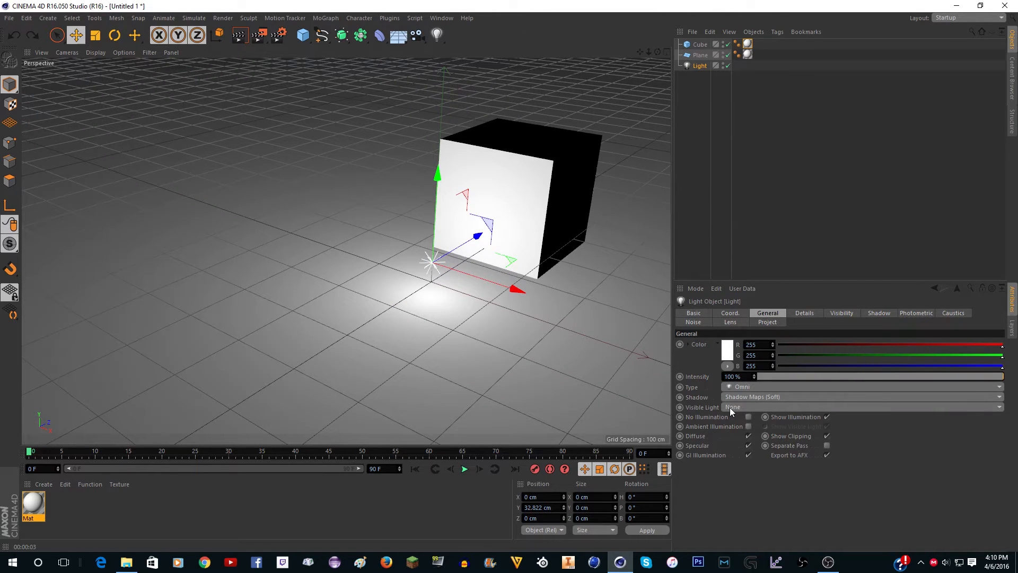
{"action": "left_click", "coordinate": [751, 406]}
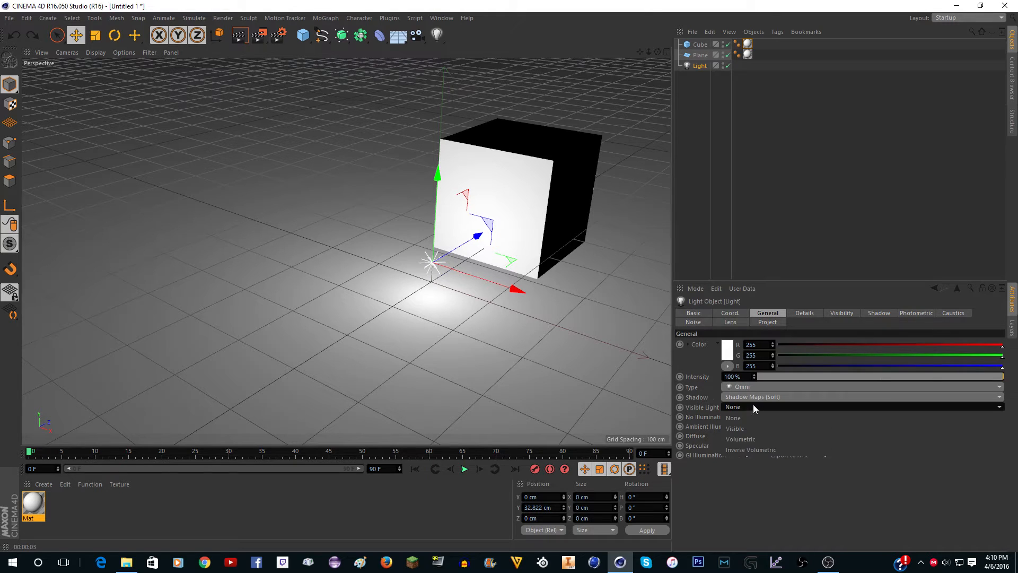
{"action": "left_click", "coordinate": [755, 440]}
- Change the light's color to light blue with RGB 134, 222, 255
{"action": "left_click", "coordinate": [728, 350]}
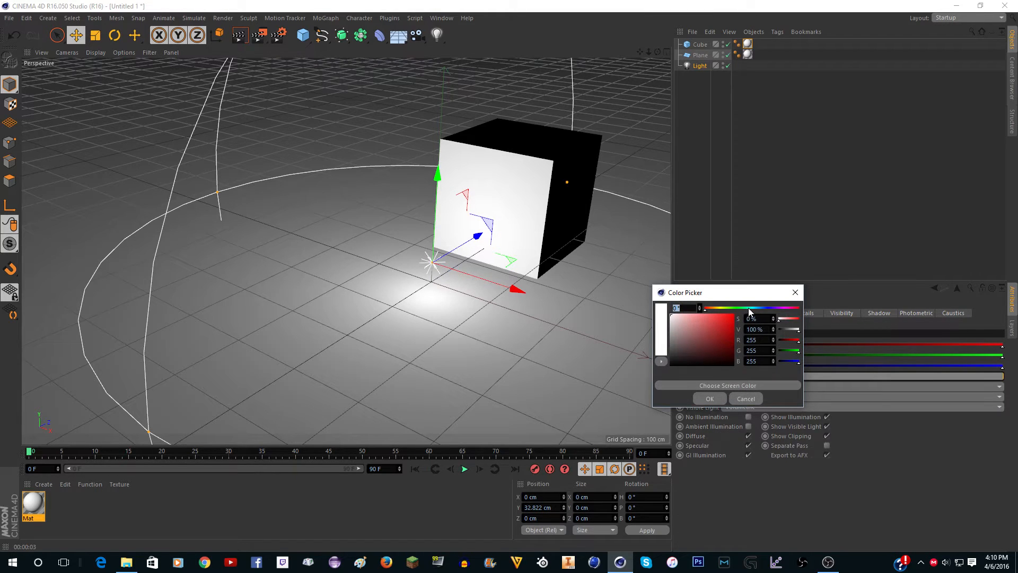
{"action": "left_click", "coordinate": [749, 308]}
{"action": "left_click", "coordinate": [755, 308]}
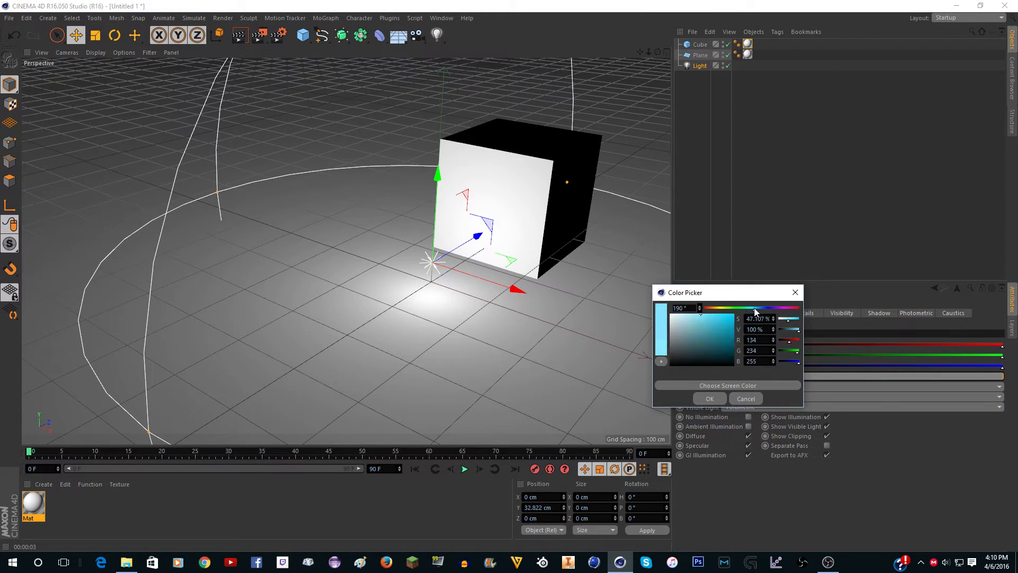
{"action": "left_click", "coordinate": [756, 309]}
{"action": "left_click", "coordinate": [710, 398]}
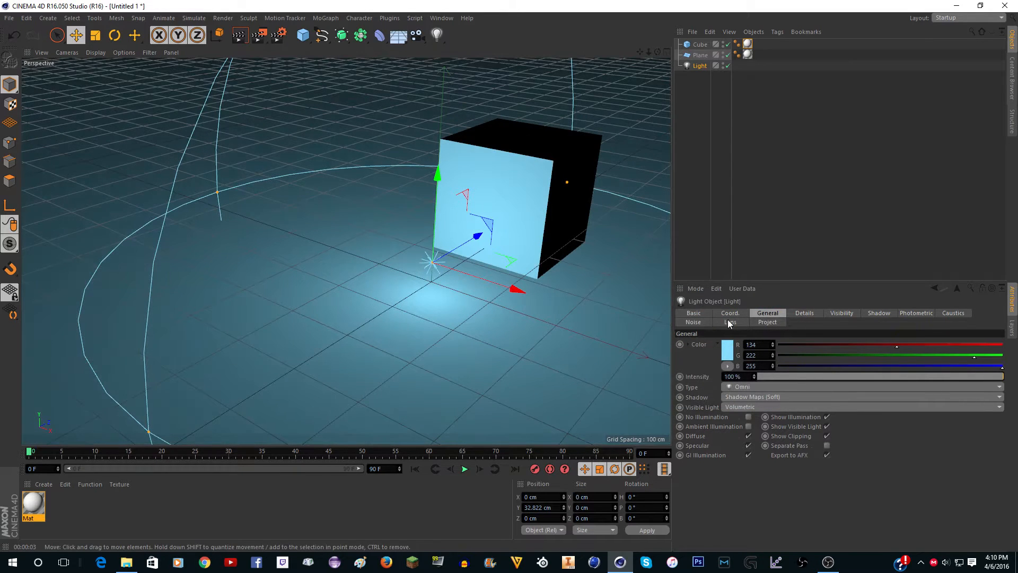
- Set the light's Noise to Both with the Hard Turbulence type and preview it in the viewport
{"action": "left_click", "coordinate": [707, 323]}
{"action": "left_click", "coordinate": [763, 344]}
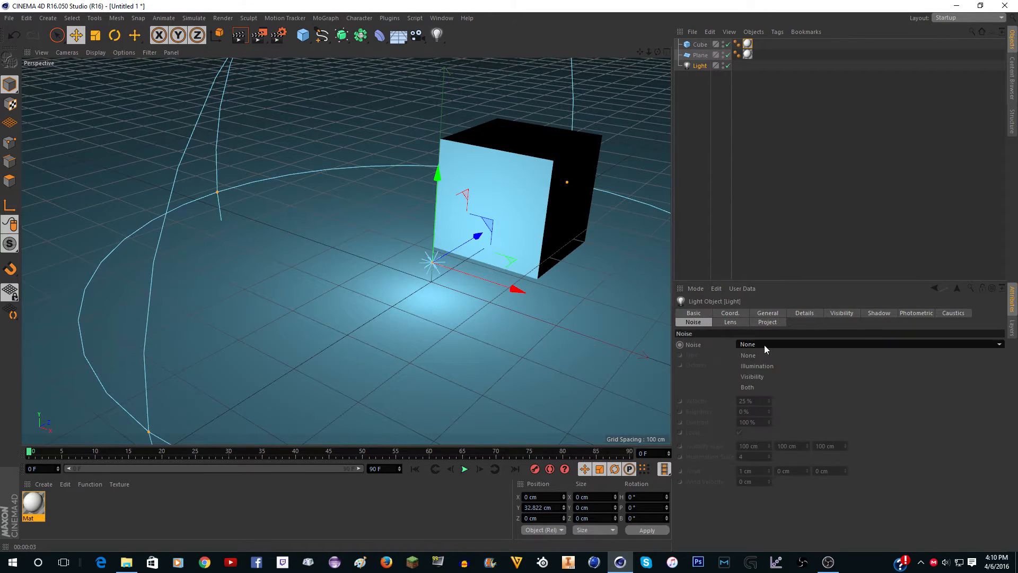
{"action": "left_click", "coordinate": [770, 386]}
{"action": "left_click", "coordinate": [763, 354]}
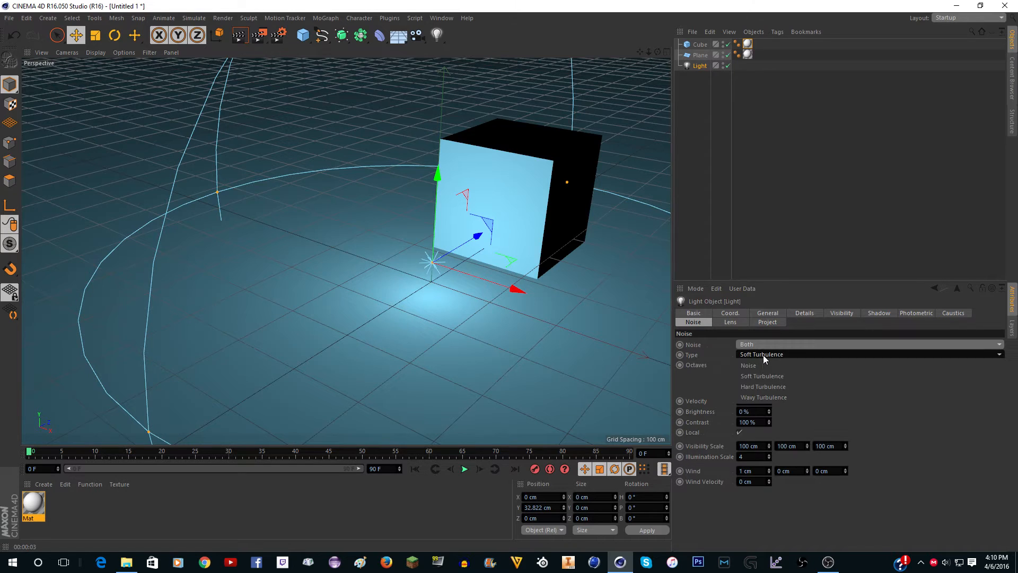
{"action": "left_click", "coordinate": [793, 387]}
{"action": "scroll", "coordinate": [517, 188], "scroll_direction": "up", "scroll_amount": 2}
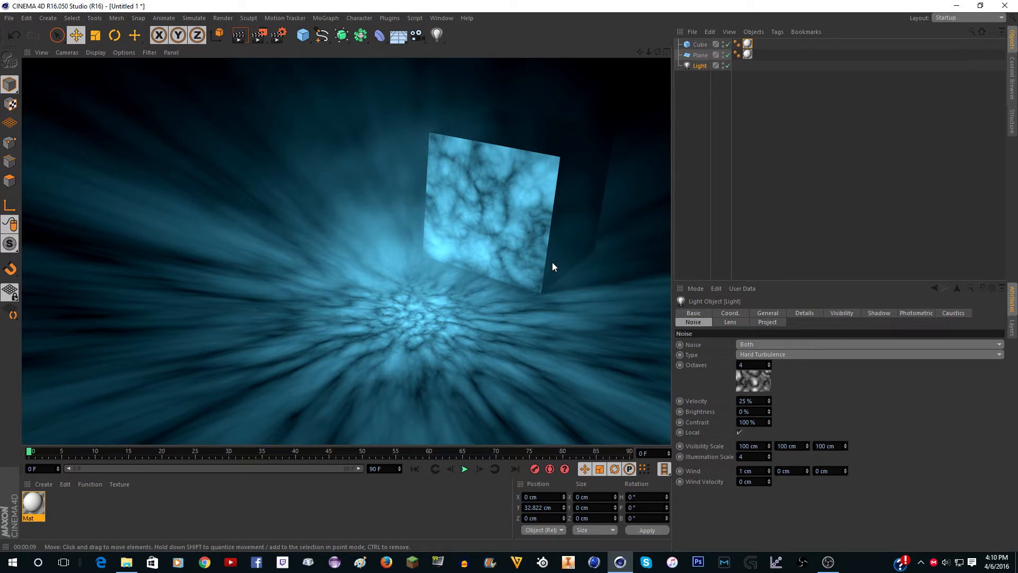
- Render the view with the light's Noise set to Visibility, and set Noise back to None
{"action": "left_click", "coordinate": [759, 345]}
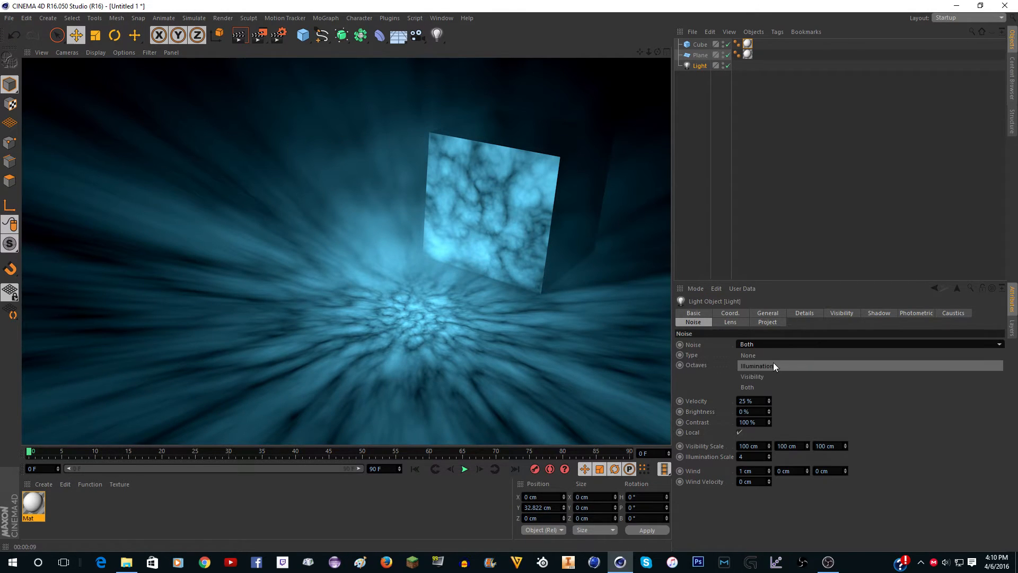
{"action": "left_click", "coordinate": [768, 376]}
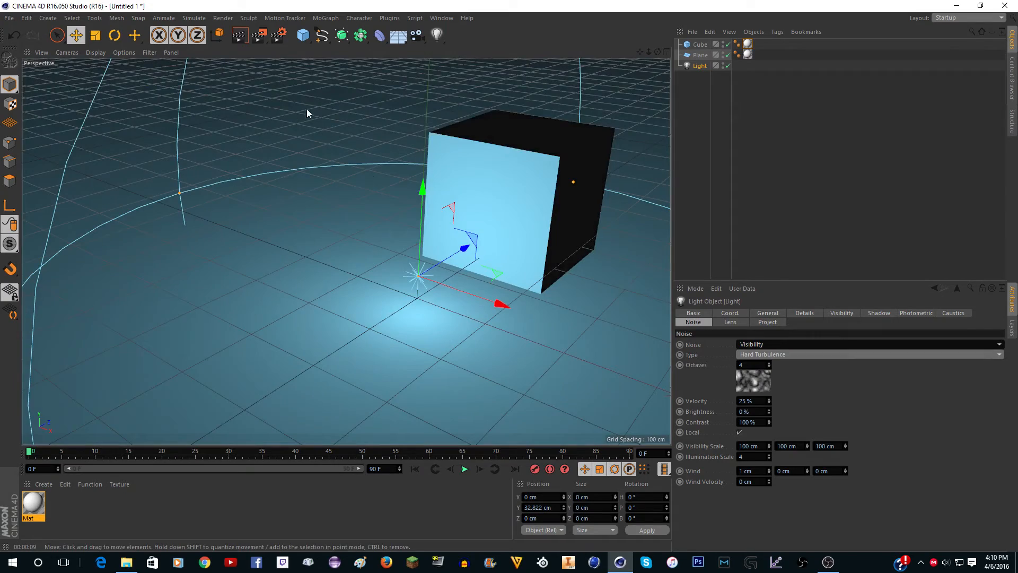
{"action": "left_click", "coordinate": [240, 35]}
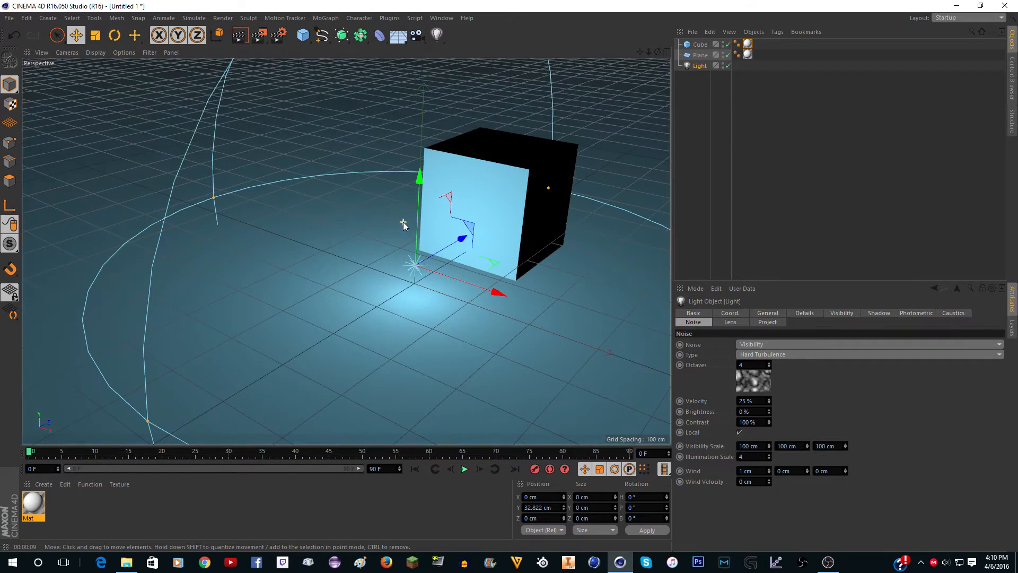
{"action": "left_click", "coordinate": [744, 344]}
{"action": "left_click", "coordinate": [751, 355]}
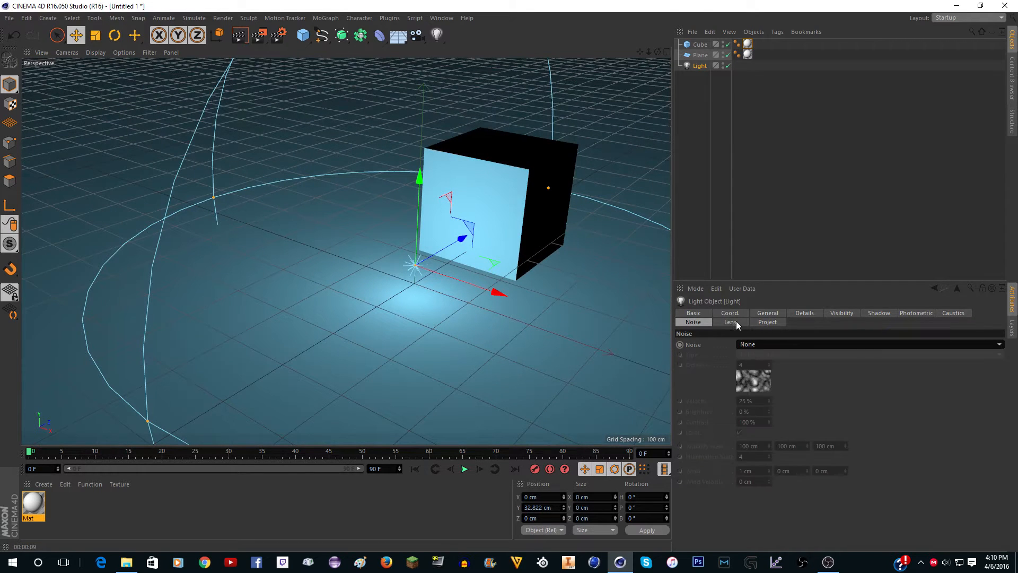
- Set the light's Visible Light to None and its color to white, RGB 255, 255, 255
{"action": "left_click", "coordinate": [764, 314]}
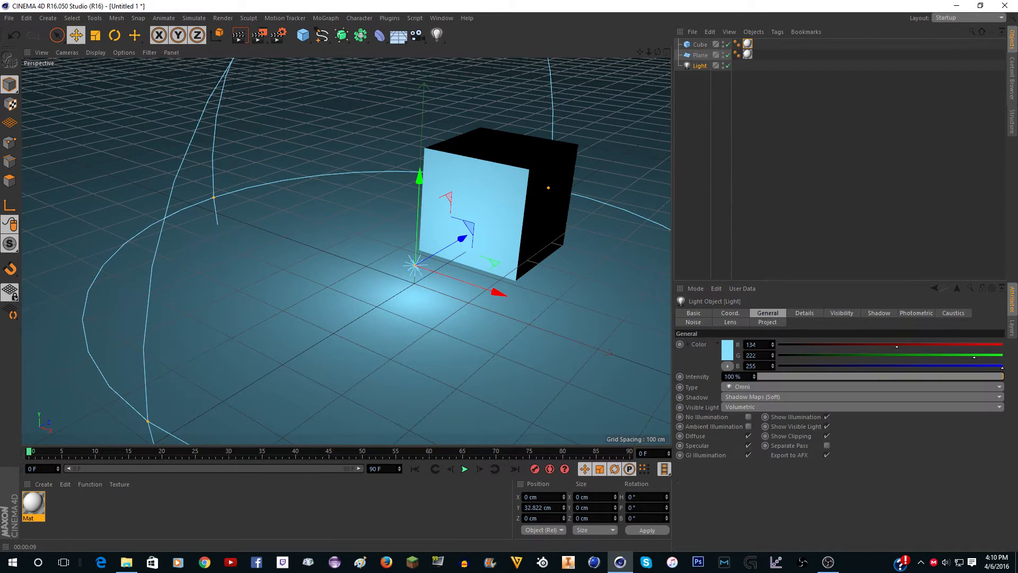
{"action": "left_click", "coordinate": [745, 406]}
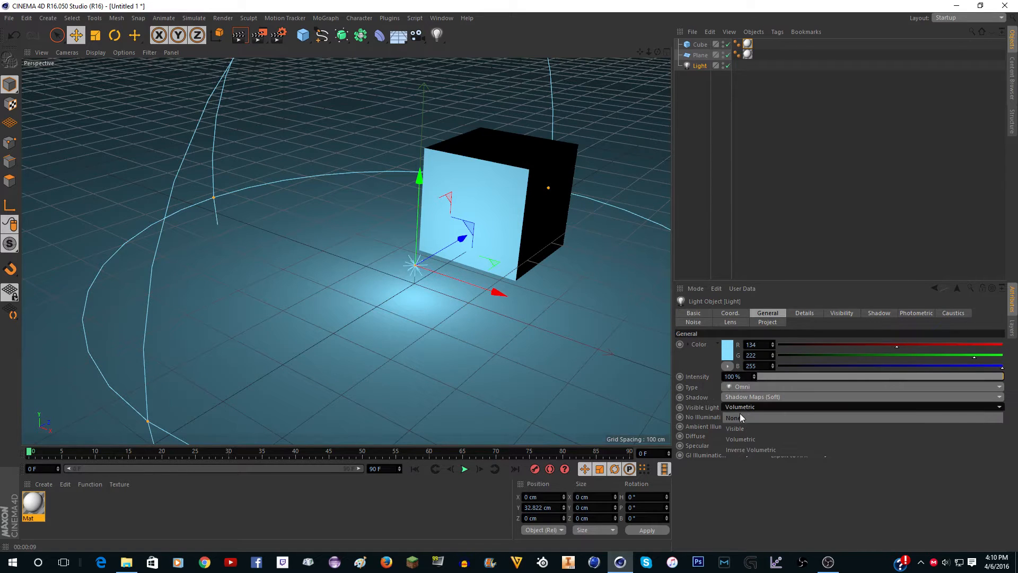
{"action": "left_click", "coordinate": [740, 417]}
{"action": "left_click", "coordinate": [728, 350]}
{"action": "left_click", "coordinate": [699, 403]}
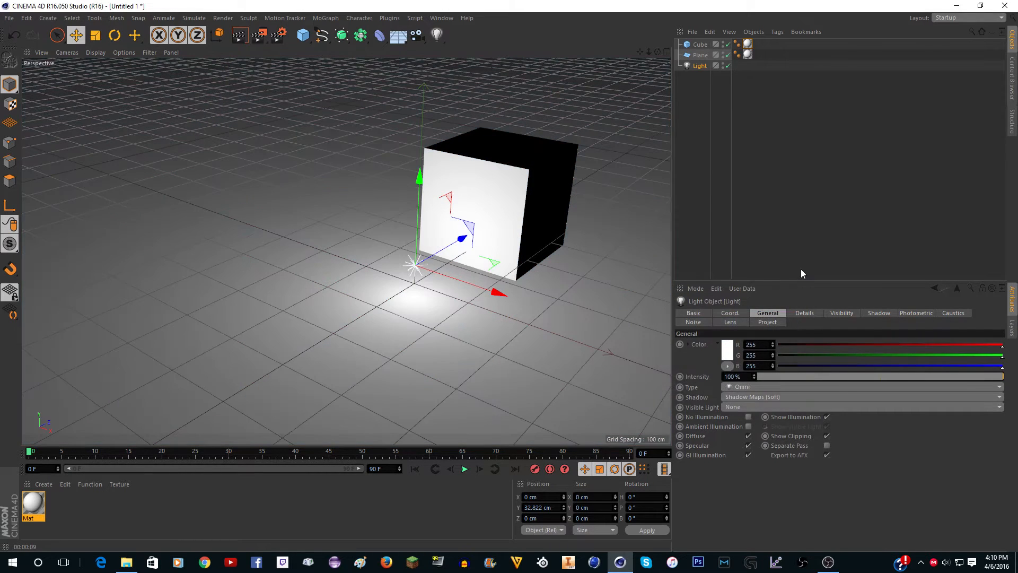
- Set the light's lens Glow to Sun 2 and render the view
{"action": "left_click", "coordinate": [740, 322]}
{"action": "scroll", "coordinate": [473, 218], "scroll_direction": "up", "scroll_amount": 2}
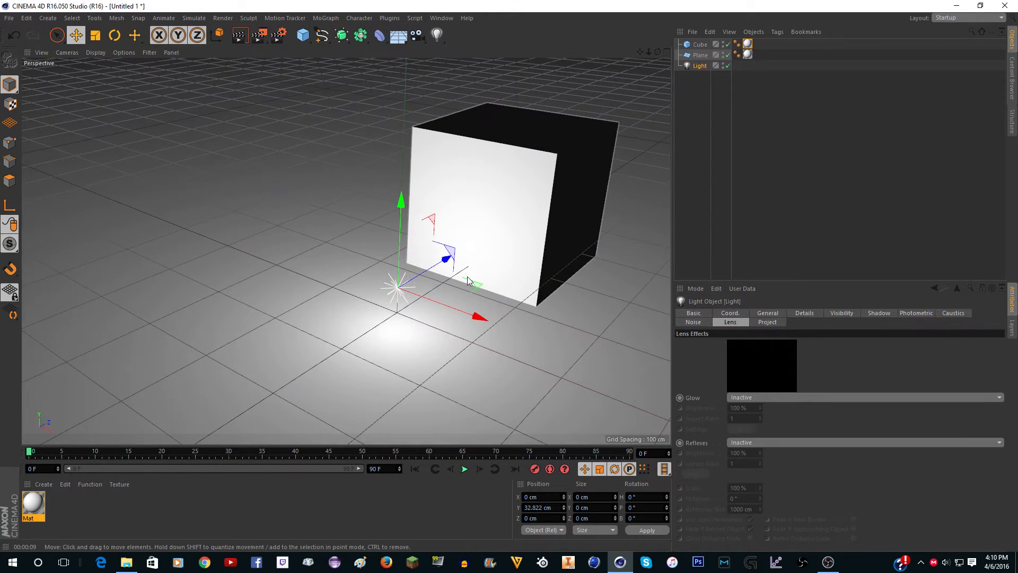
{"action": "left_click", "coordinate": [737, 397]}
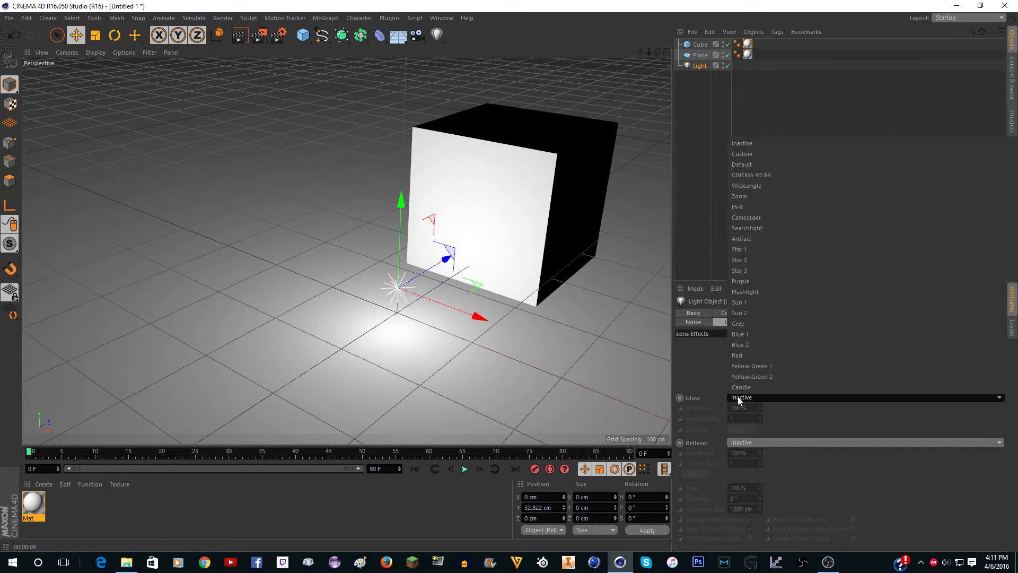
{"action": "left_click", "coordinate": [776, 313]}
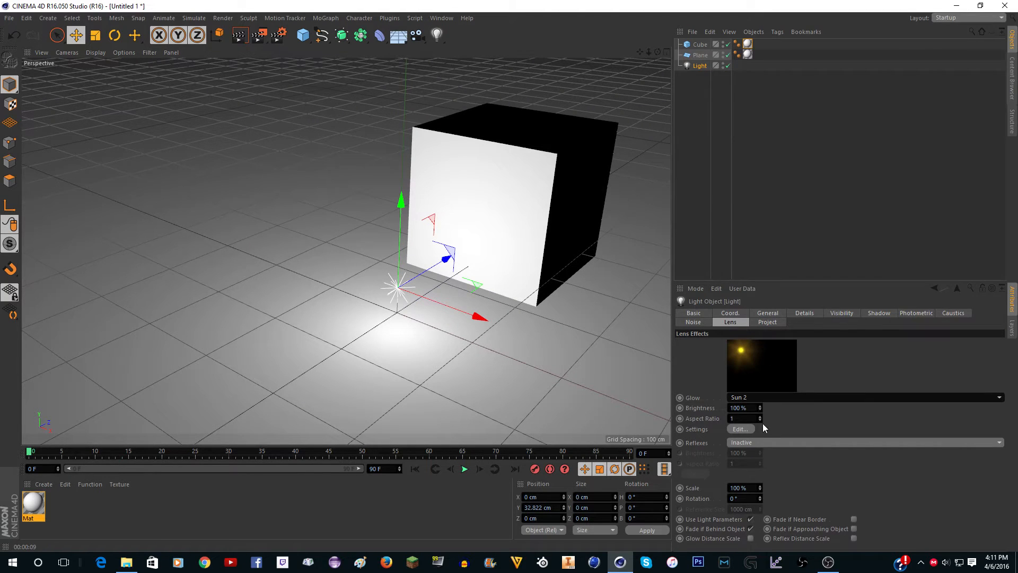
{"action": "left_click", "coordinate": [243, 37]}
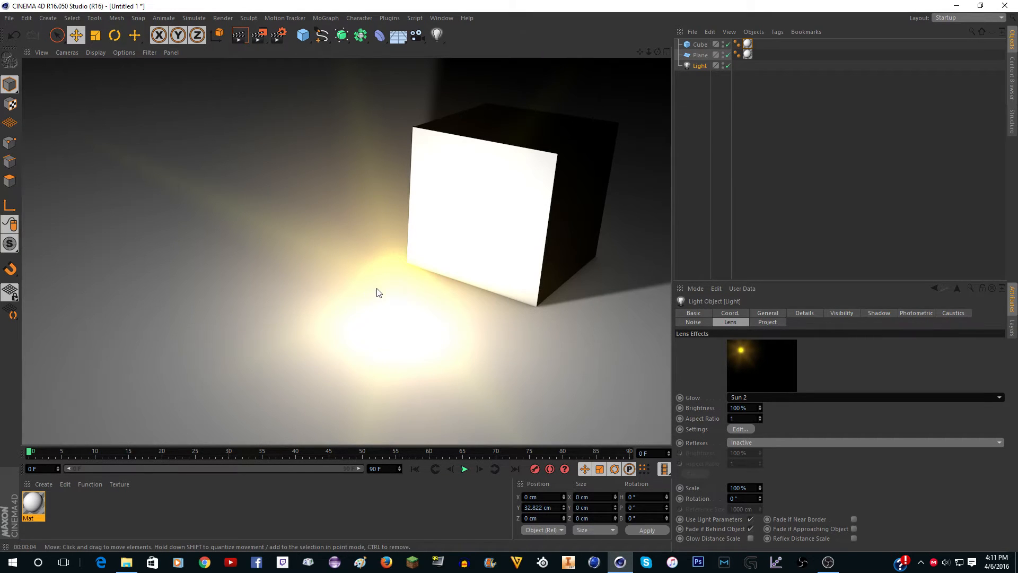
- Set the lens Glow to Searchlight and Reflexes to Camcorder, and render the view from a low angle
{"action": "left_click", "coordinate": [762, 396]}
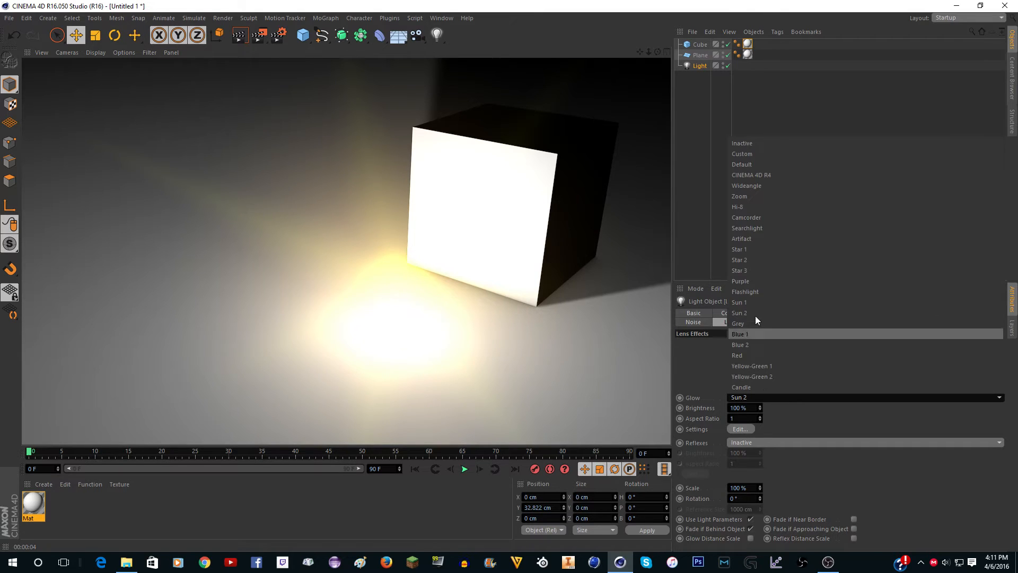
{"action": "left_click", "coordinate": [769, 229]}
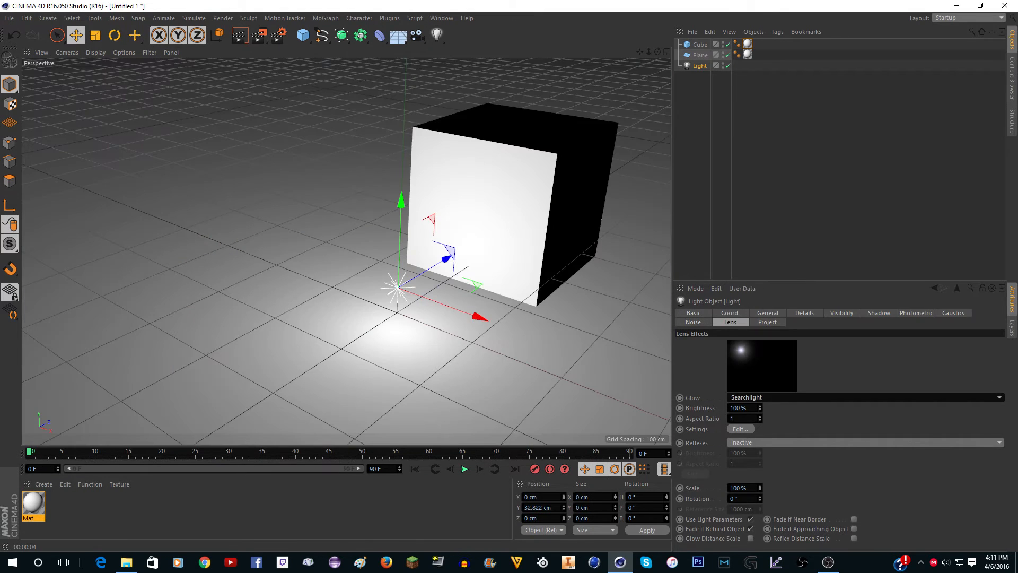
{"action": "left_click", "coordinate": [755, 443]}
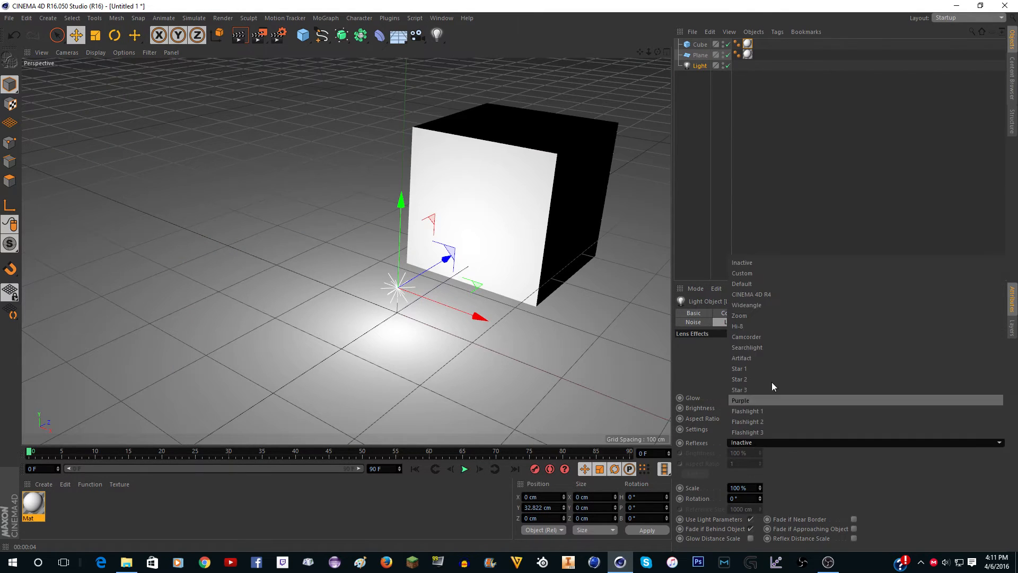
{"action": "left_click", "coordinate": [765, 336]}
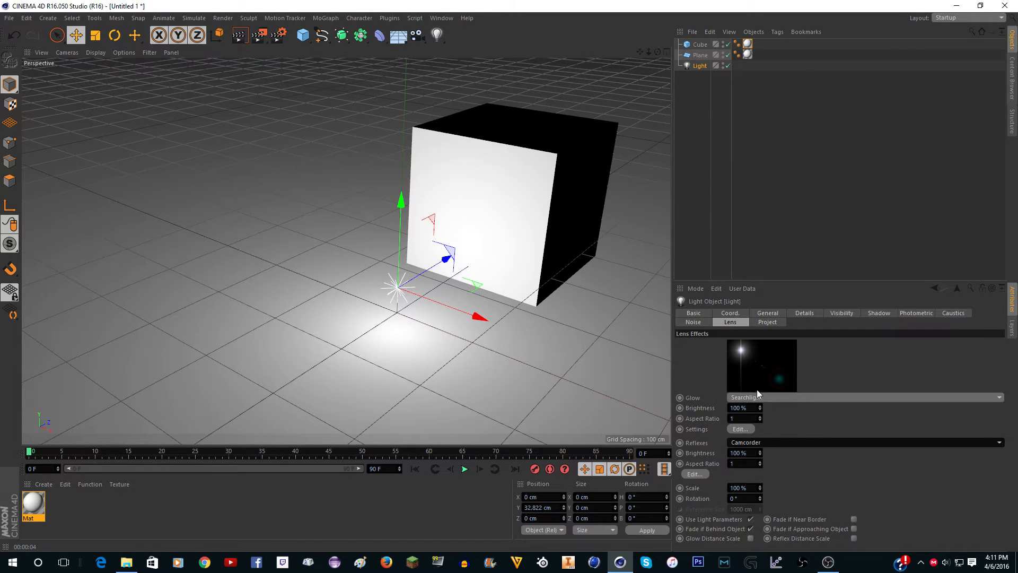
{"action": "left_click_drag", "start_coordinate": [658, 52], "coordinate": [604, 11]}
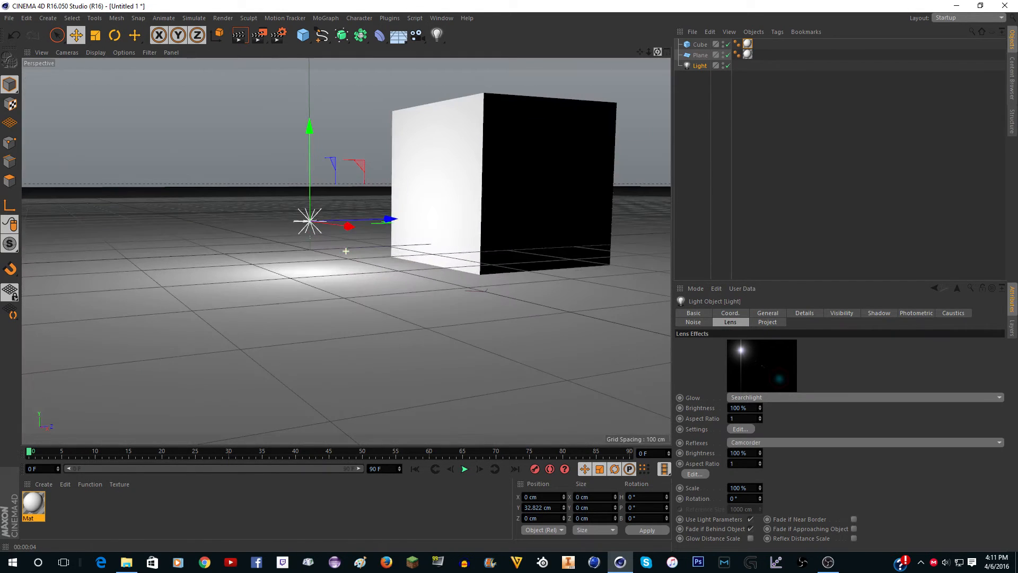
{"action": "left_click", "coordinate": [240, 37]}
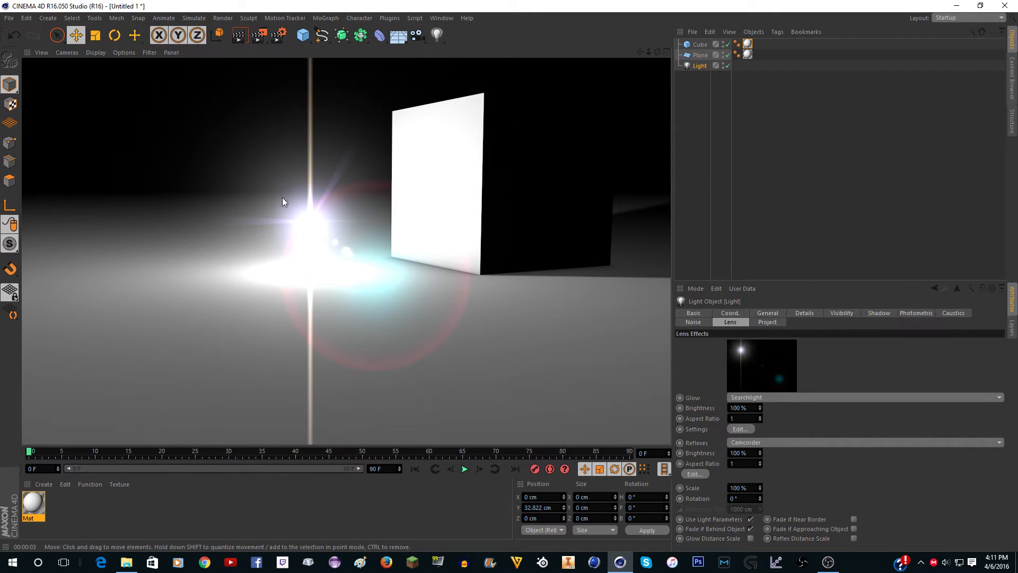
- Set the light's lens Reflexes to Inactive
{"action": "left_click", "coordinate": [781, 444]}
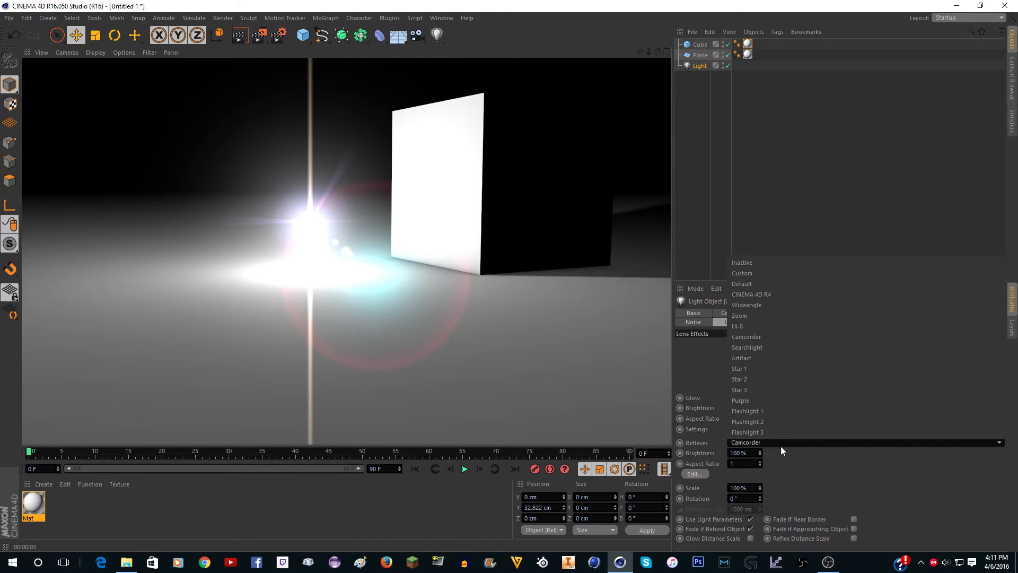
{"action": "left_click", "coordinate": [775, 266]}
{"action": "left_click_drag", "start_coordinate": [644, 49], "coordinate": [459, 196]}
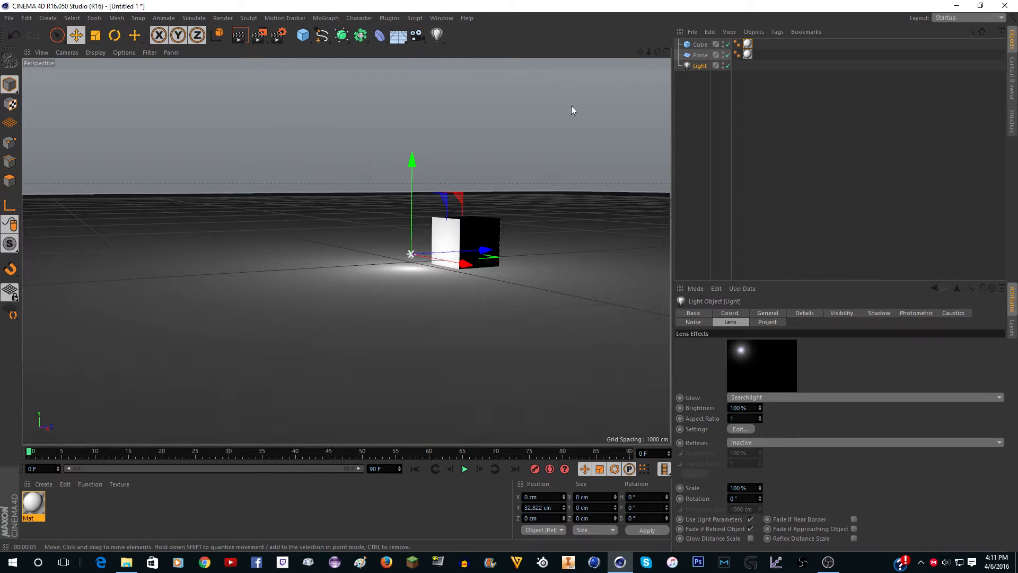
{"action": "left_click_drag", "start_coordinate": [657, 52], "coordinate": [533, 133]}
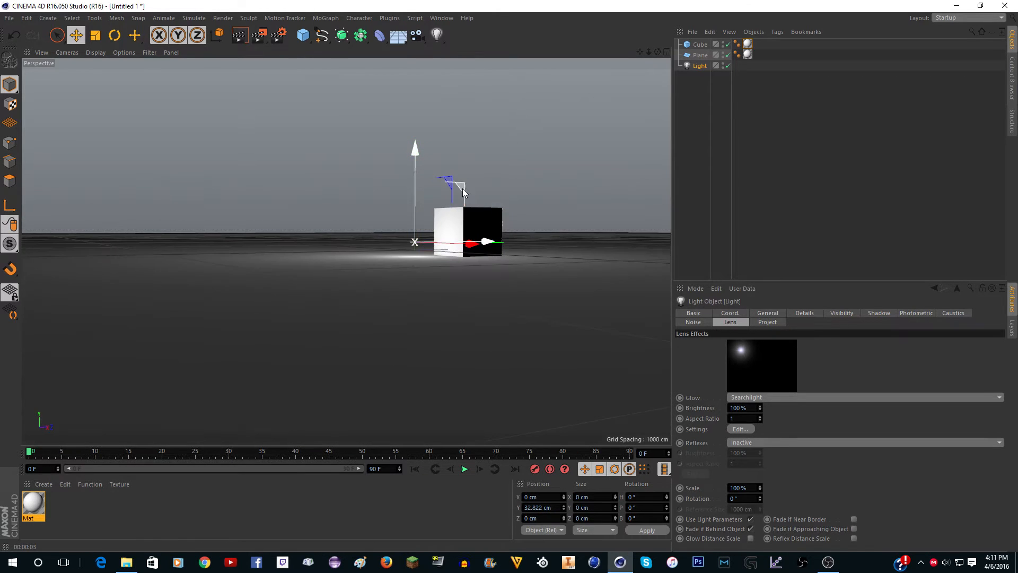
{"action": "left_click_drag", "start_coordinate": [462, 187], "coordinate": [201, 59]}
{"action": "key", "text": "ctrl+z"}
{"action": "scroll", "coordinate": [300, 148], "scroll_direction": "up", "scroll_amount": 3}
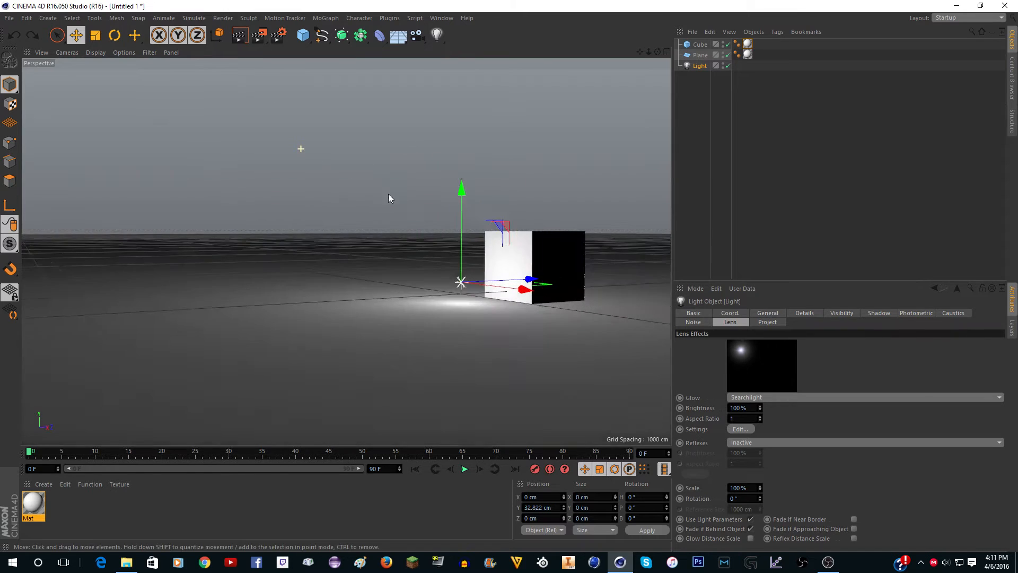
{"action": "scroll", "coordinate": [459, 248], "scroll_direction": "up", "scroll_amount": 6}
{"action": "scroll", "coordinate": [461, 288], "scroll_direction": "down", "scroll_amount": 6}
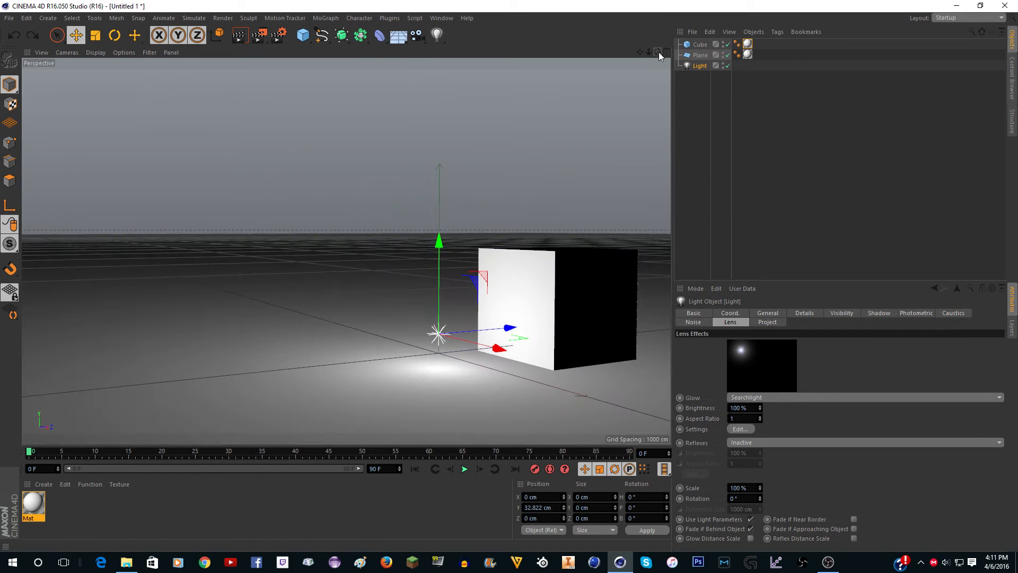
{"action": "mouse_move", "coordinate": [640, 52]}
{"action": "left_mouse_down"}
{"action": "mouse_move", "coordinate": [648, 74]}
{"action": "mouse_move", "coordinate": [643, 32]}
{"action": "left_mouse_up"}
{"action": "scroll", "coordinate": [347, 251], "scroll_direction": "up", "scroll_amount": 8}
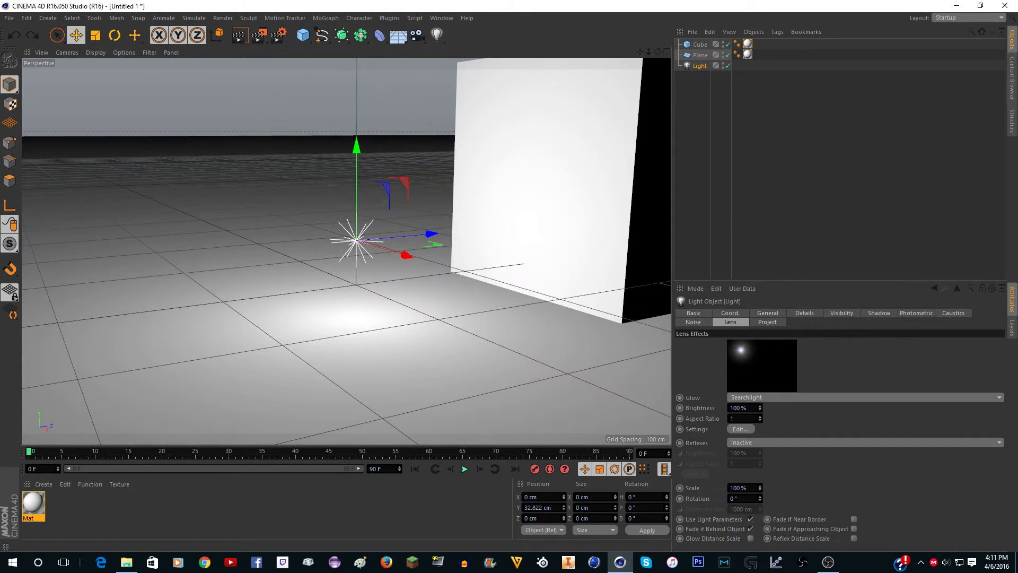
- Set the light's lens Glow to Custom and open its settings in the Glow Editor
{"action": "left_click", "coordinate": [738, 401]}
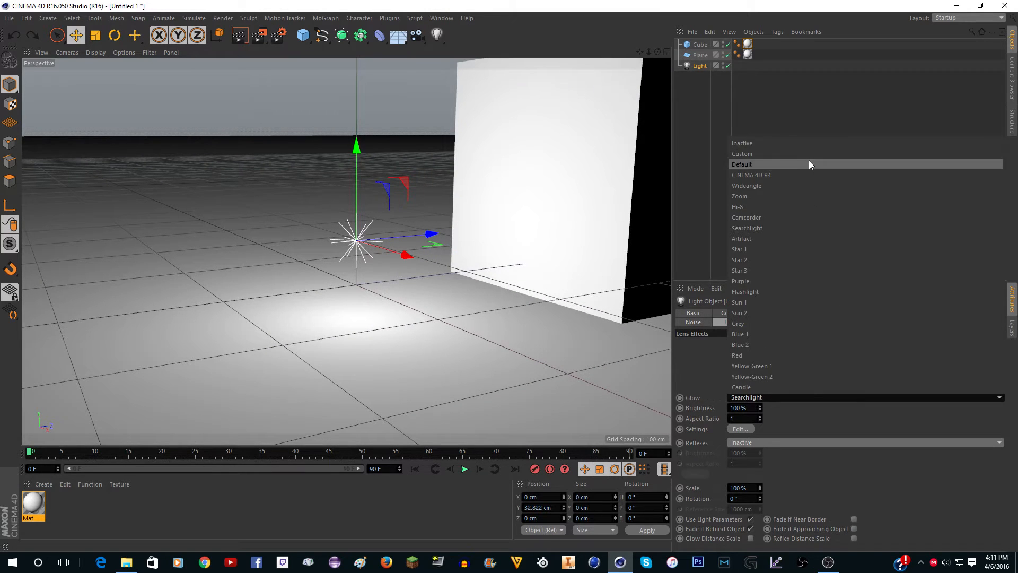
{"action": "left_click", "coordinate": [759, 152]}
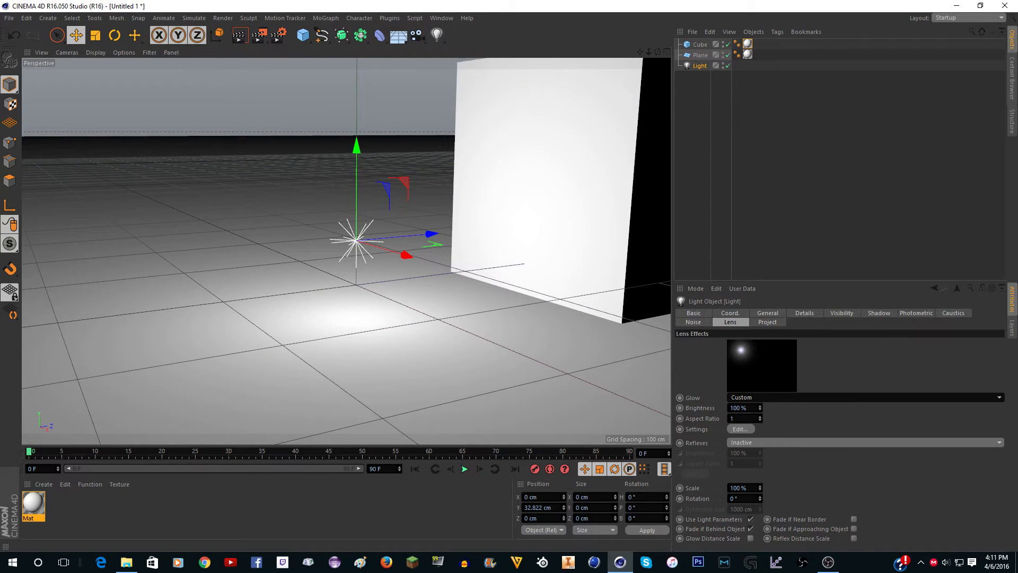
{"action": "left_click", "coordinate": [741, 430]}
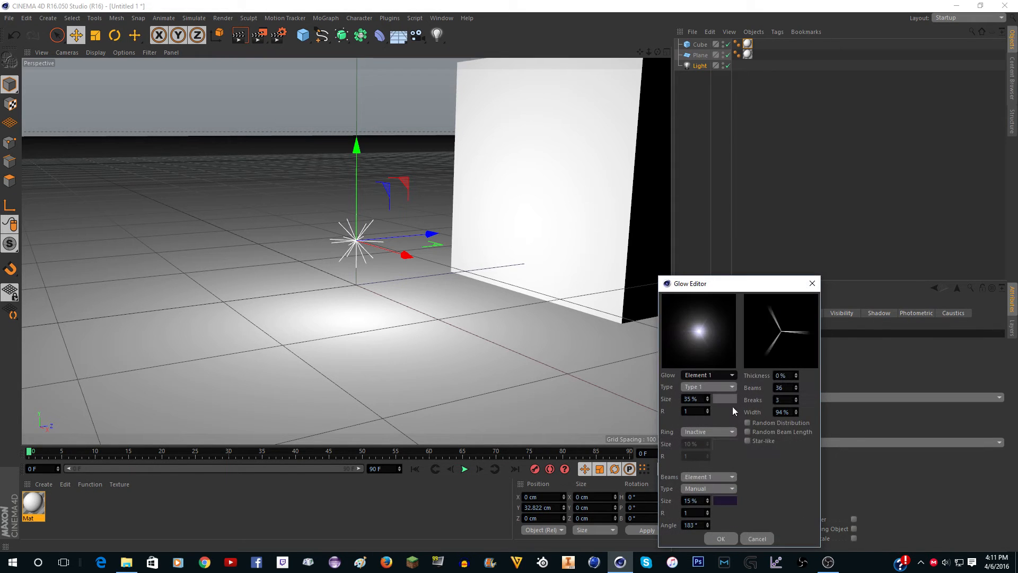
- Try an Inactive type for the beams and Type 3 for the Element 1 glow, and cancel the Glow Editor
{"action": "left_click", "coordinate": [707, 432]}
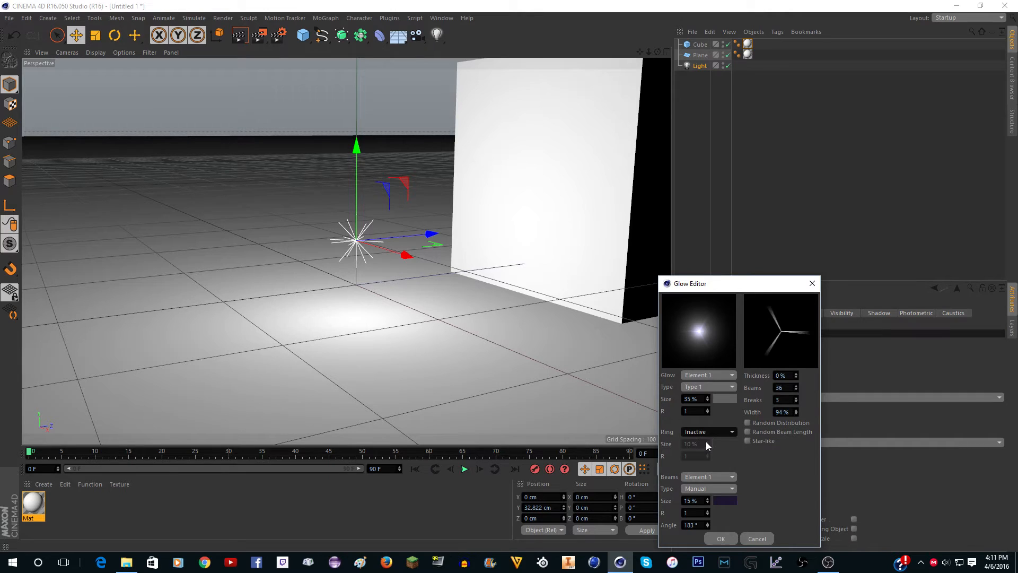
{"action": "left_click", "coordinate": [701, 489]}
{"action": "left_click", "coordinate": [700, 414]}
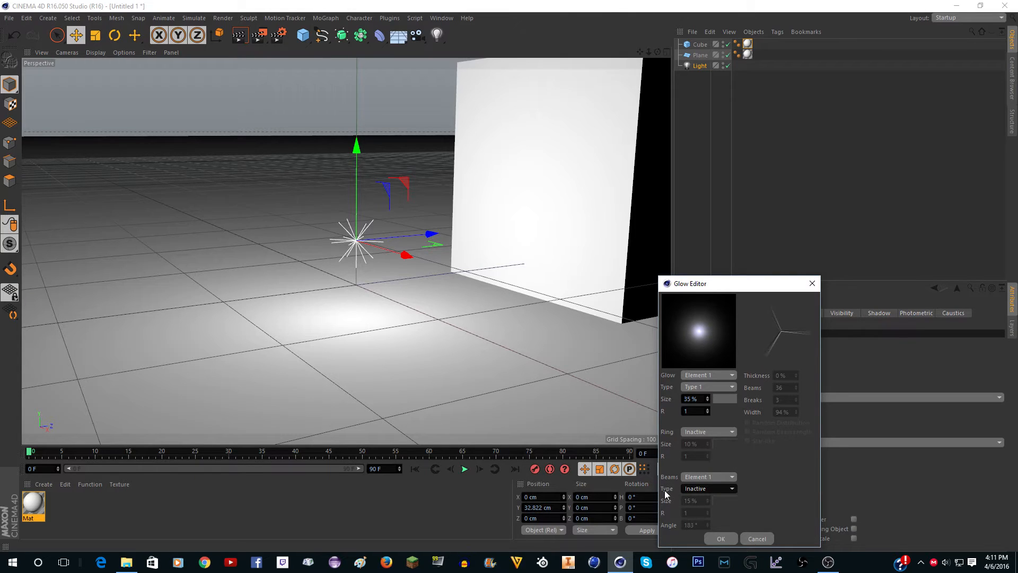
{"action": "left_click", "coordinate": [700, 387]}
{"action": "left_click", "coordinate": [708, 428]}
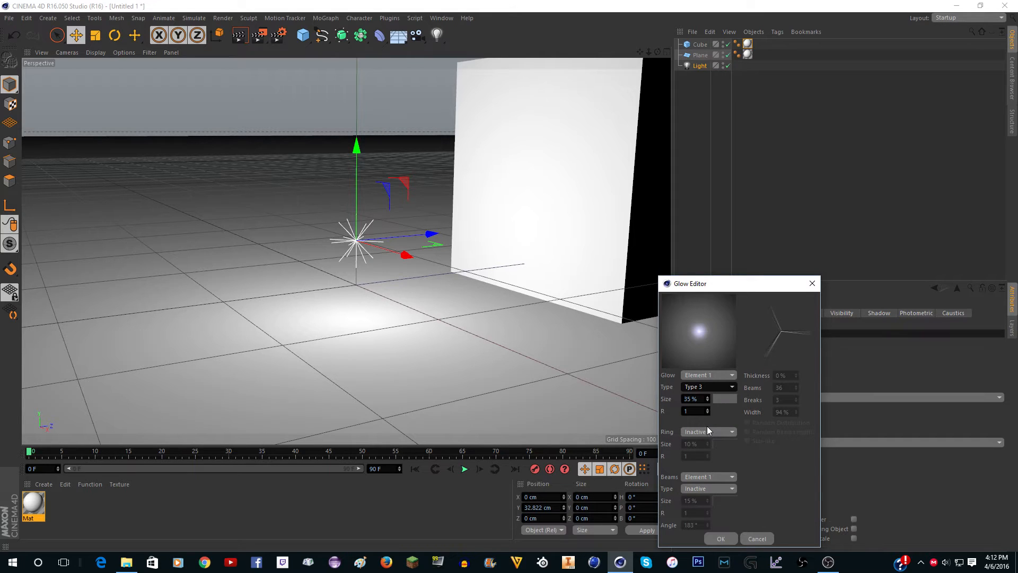
{"action": "left_click", "coordinate": [757, 539]}
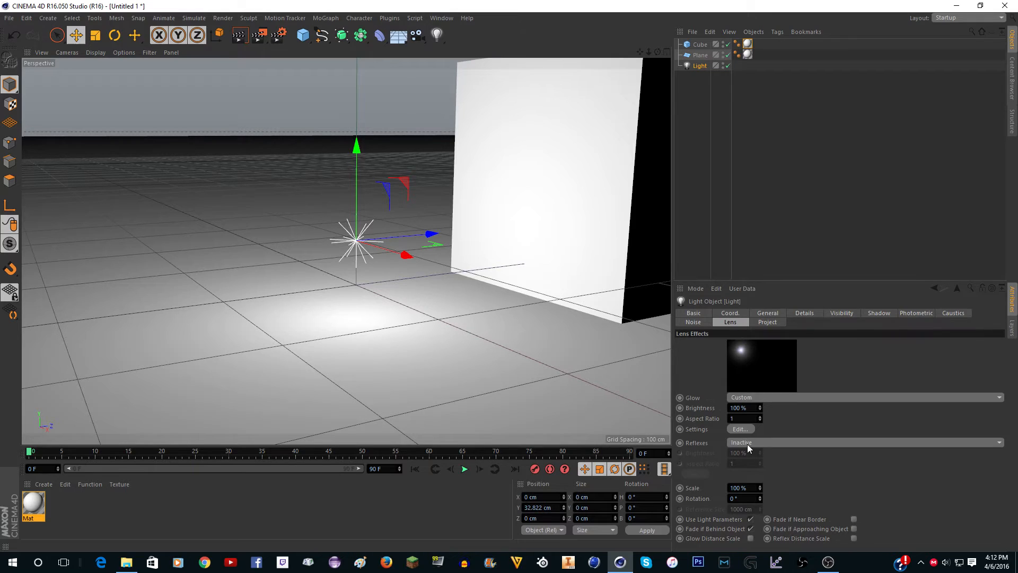
- Try Default and Inactive for the light's lens Glow and return it to Custom
{"action": "left_click", "coordinate": [747, 444]}
{"action": "left_click", "coordinate": [748, 443]}
{"action": "left_click", "coordinate": [764, 398]}
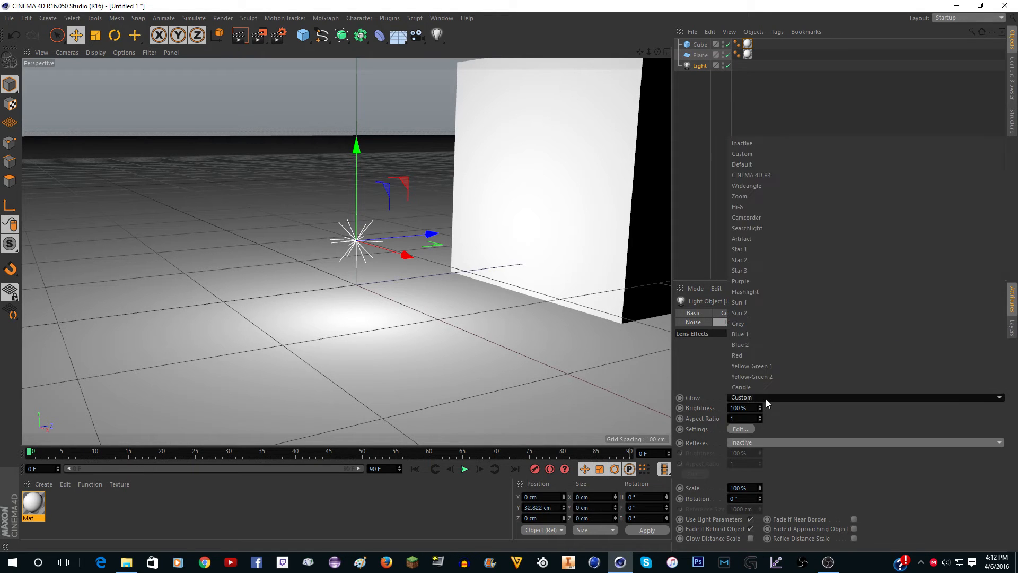
{"action": "left_click", "coordinate": [756, 163]}
{"action": "left_click", "coordinate": [735, 399]}
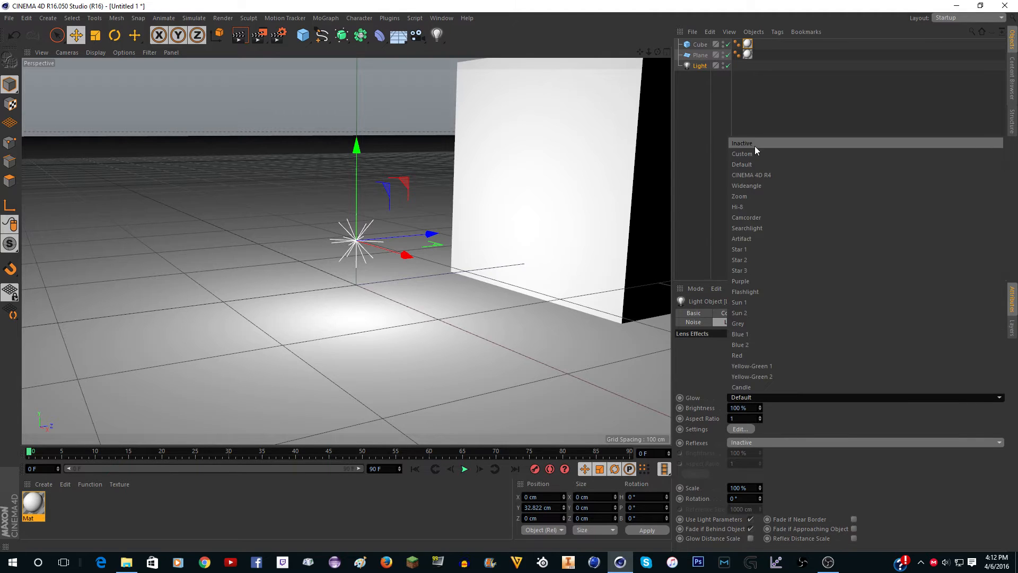
{"action": "left_click", "coordinate": [756, 143]}
{"action": "left_click", "coordinate": [749, 399]}
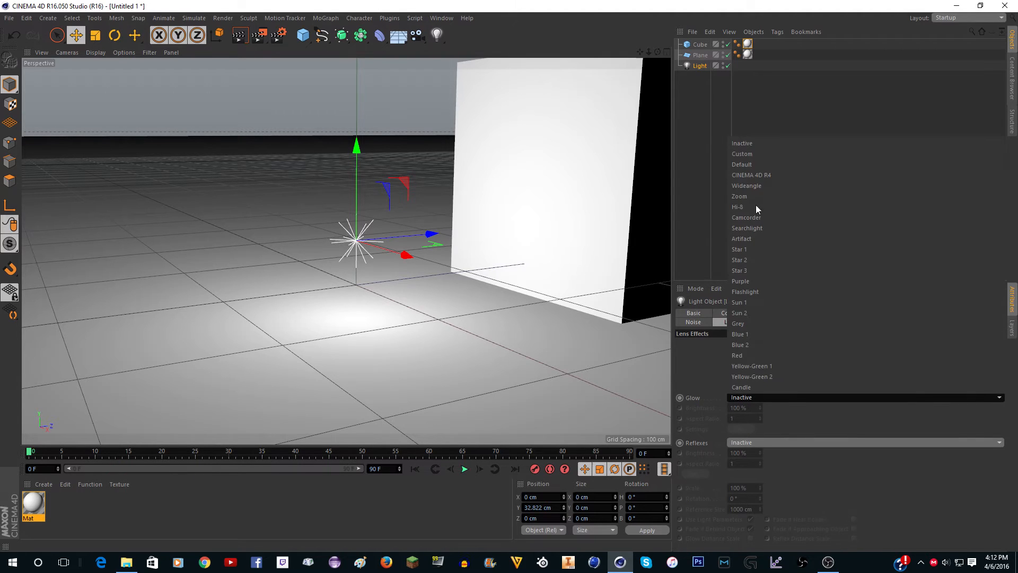
{"action": "left_click", "coordinate": [750, 153]}
- Load the Default preset for the light's lens Glow and switch Glow back to Custom
{"action": "left_click", "coordinate": [754, 399]}
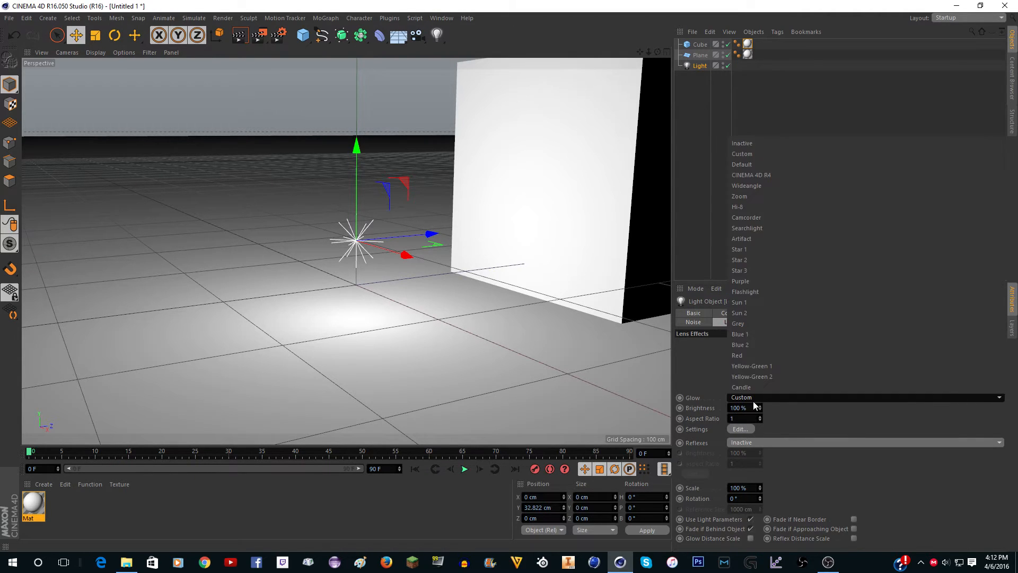
{"action": "left_click", "coordinate": [754, 164]}
{"action": "left_click", "coordinate": [745, 399]}
{"action": "left_click", "coordinate": [748, 154]}
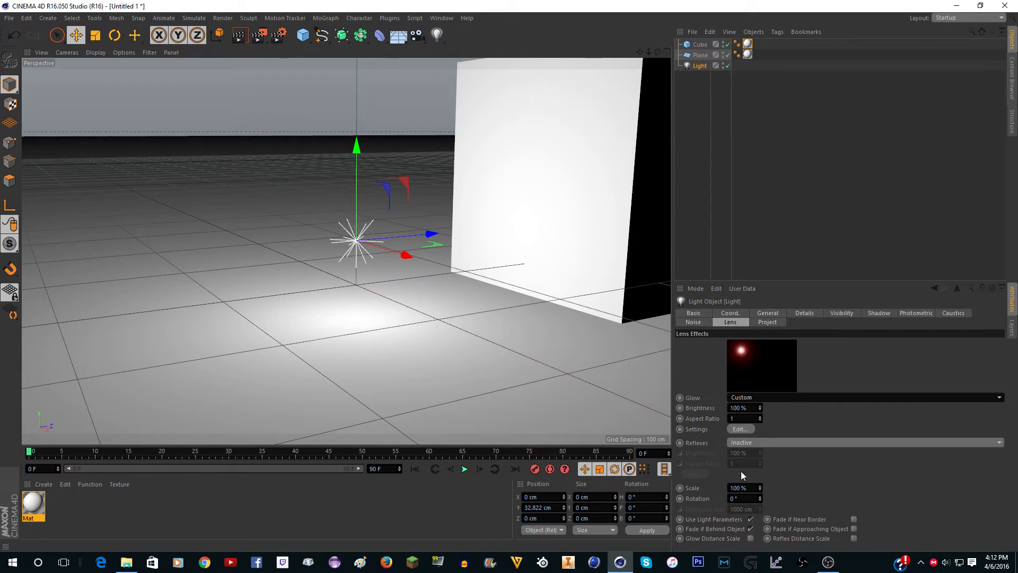
- Open the lens glow settings and make both the ring and the Element 1 beams Inactive
{"action": "left_click", "coordinate": [740, 429]}
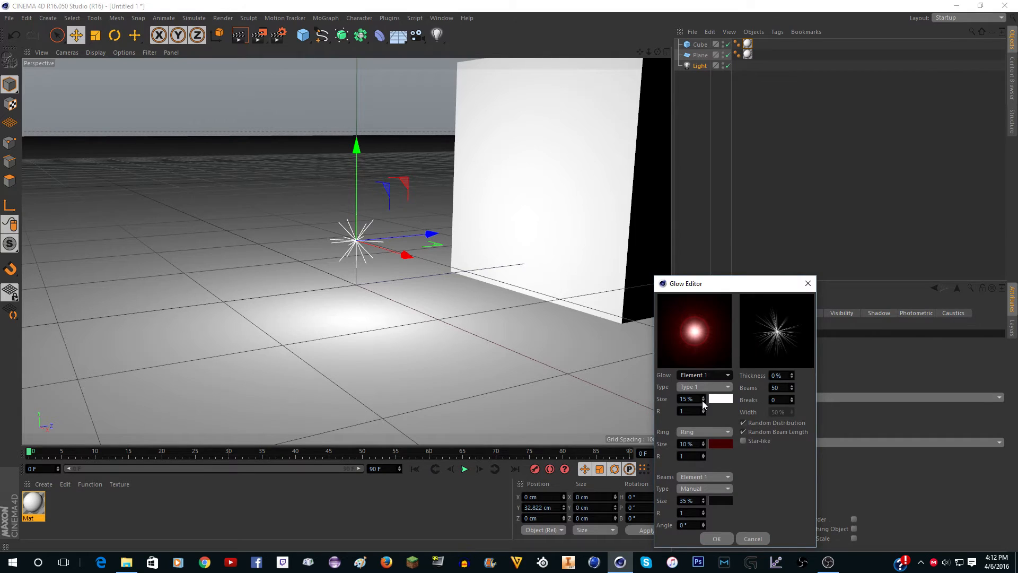
{"action": "left_click", "coordinate": [696, 433]}
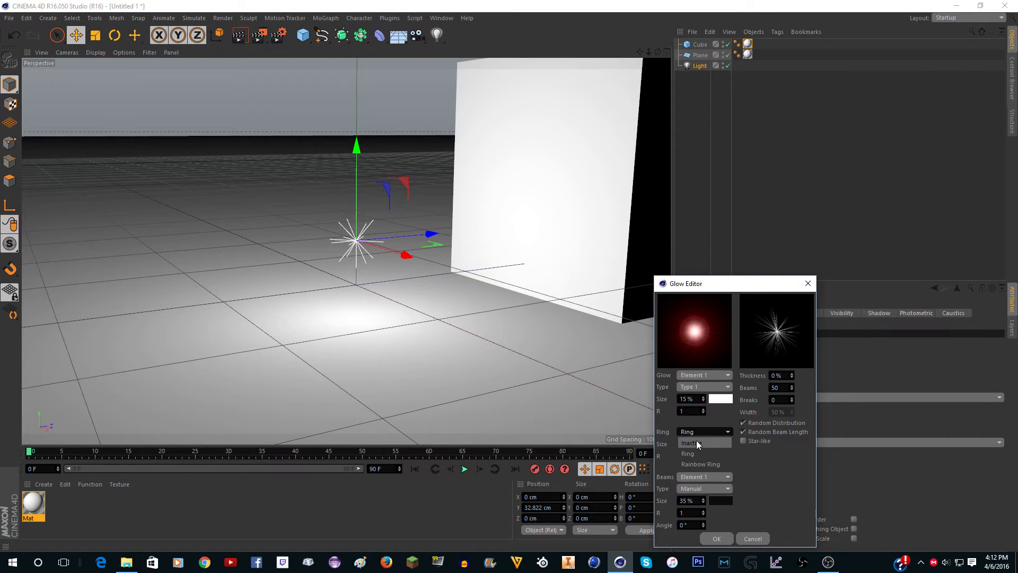
{"action": "left_click", "coordinate": [691, 442]}
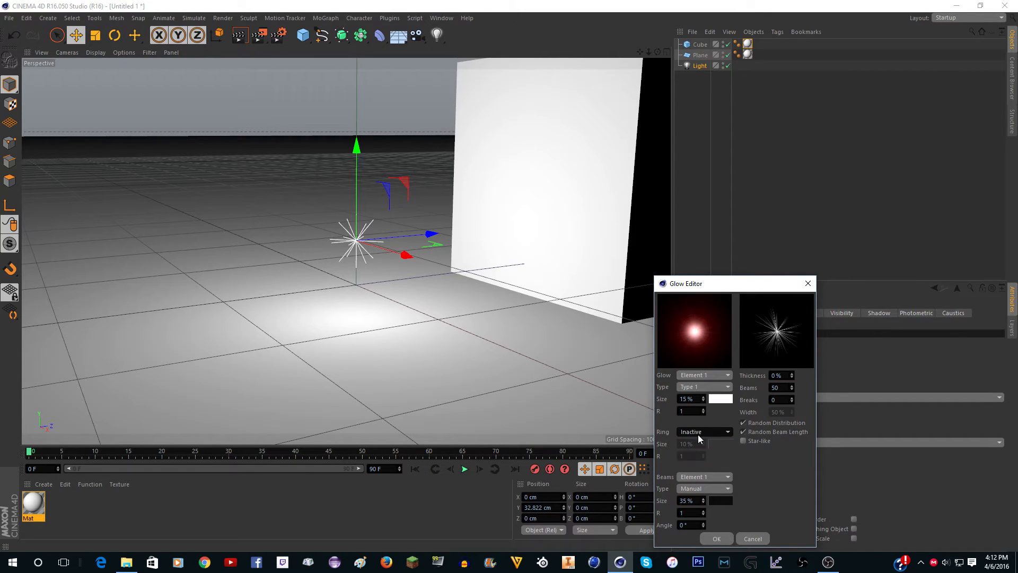
{"action": "left_click", "coordinate": [687, 489]}
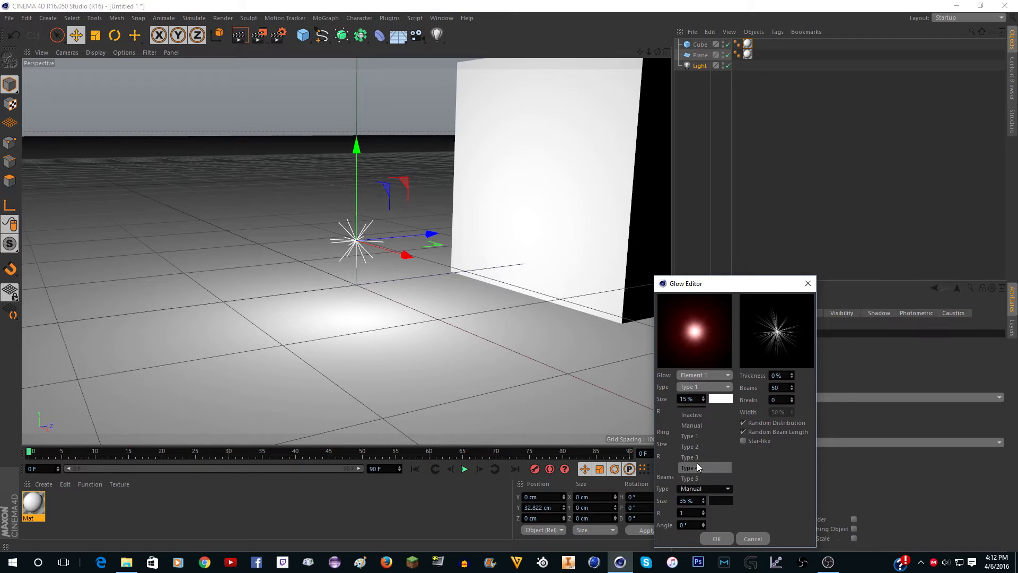
{"action": "left_click", "coordinate": [702, 414]}
- Change the Element 1 glow to Type 3 and adjust its size in the Glow Editor
{"action": "left_click", "coordinate": [706, 387]}
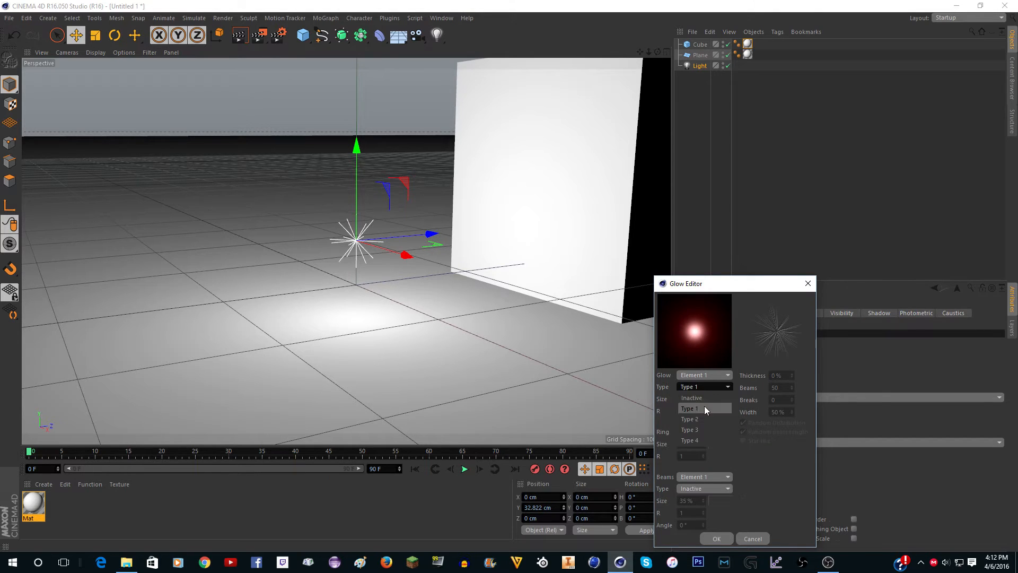
{"action": "left_click", "coordinate": [699, 427]}
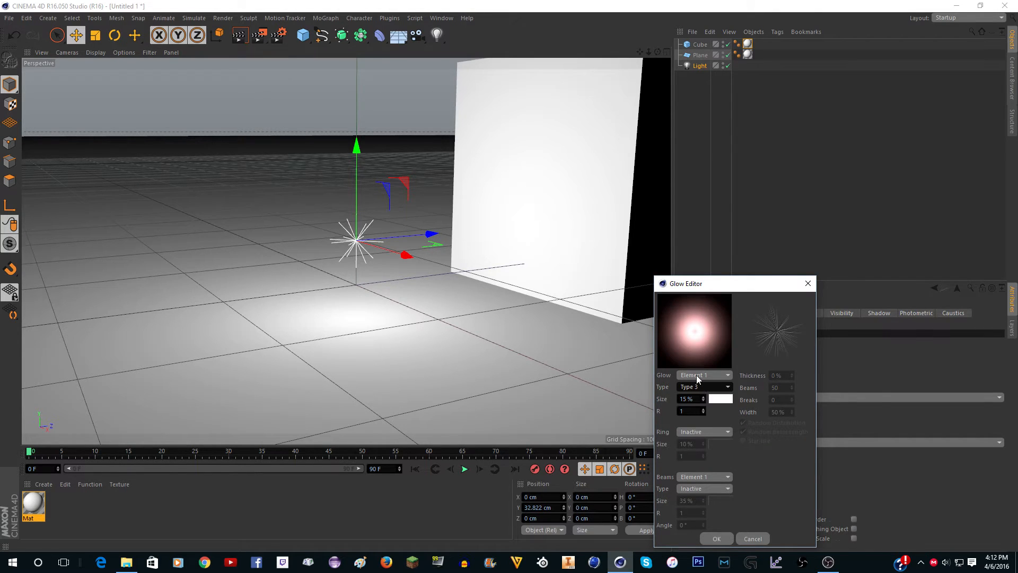
{"action": "left_click_drag", "start_coordinate": [704, 398], "coordinate": [705, 401]}
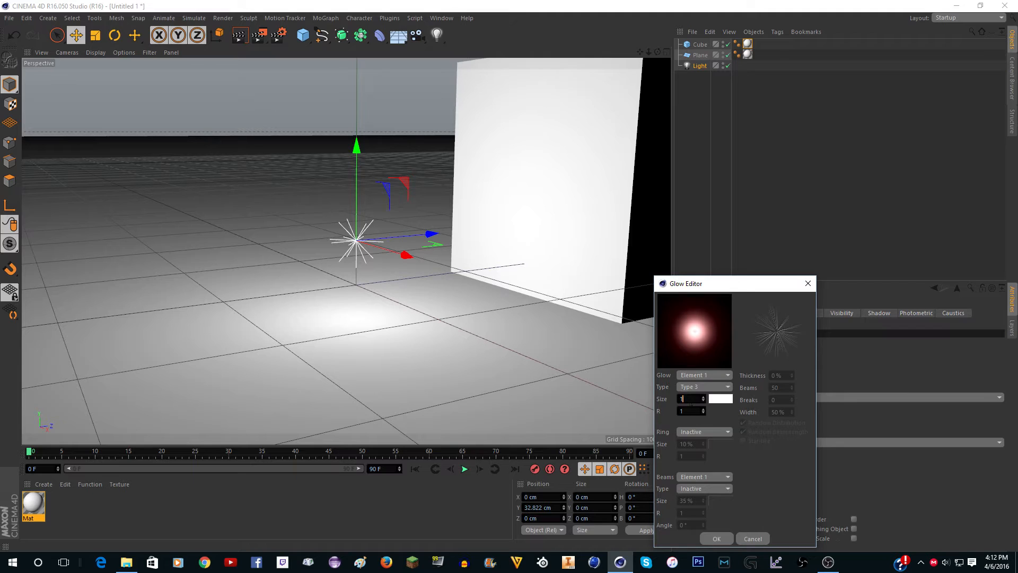
{"action": "key", "text": "Return"}
- Color the Element 1 glow pale orange with RGB 255, 228, 198 and accept the Glow Editor settings
{"action": "left_click", "coordinate": [721, 399]}
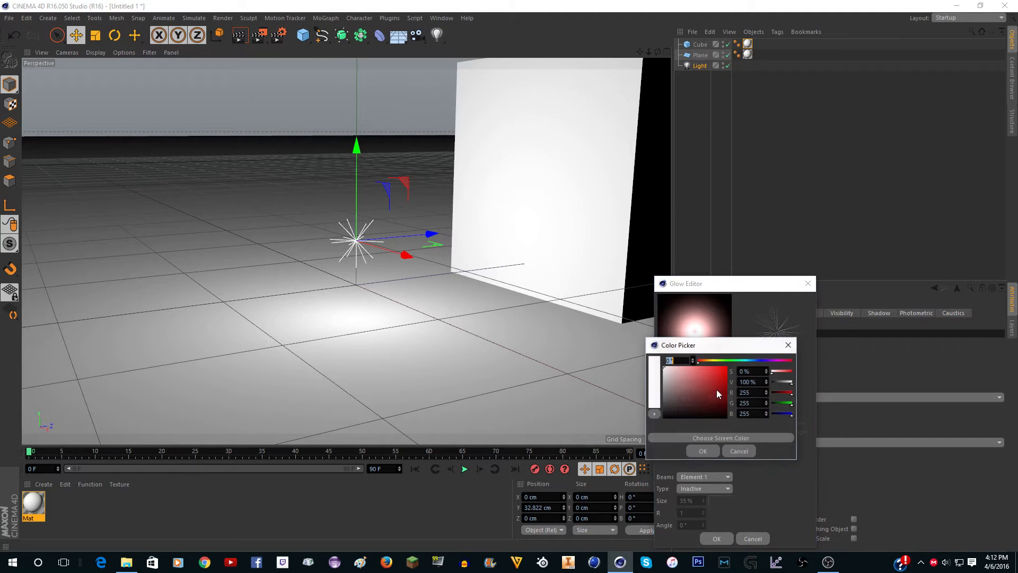
{"action": "left_click", "coordinate": [706, 361]}
{"action": "left_click", "coordinate": [684, 373]}
{"action": "left_click_drag", "start_coordinate": [684, 371], "coordinate": [677, 353]}
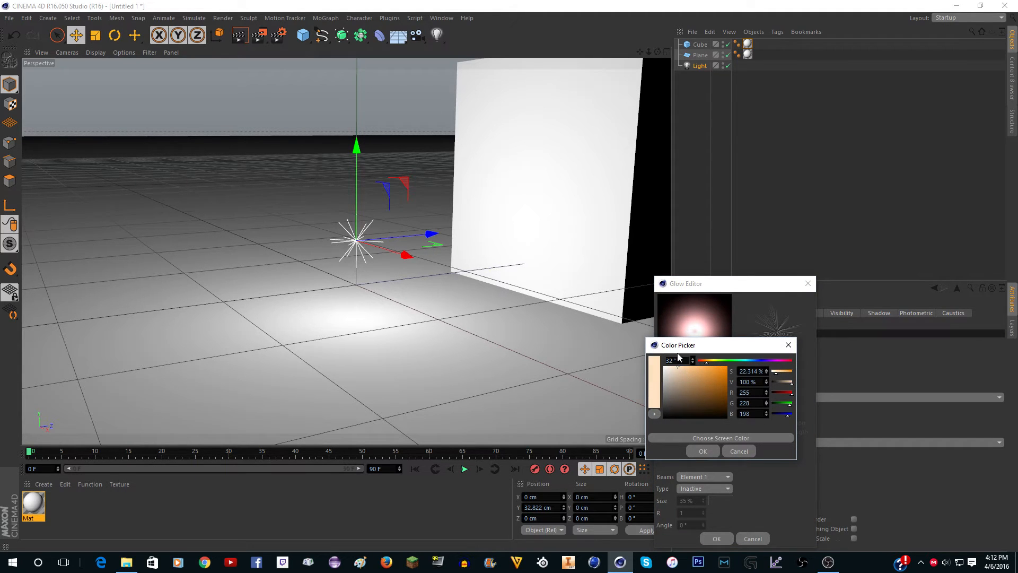
{"action": "left_click", "coordinate": [703, 451]}
{"action": "left_click", "coordinate": [718, 539]}
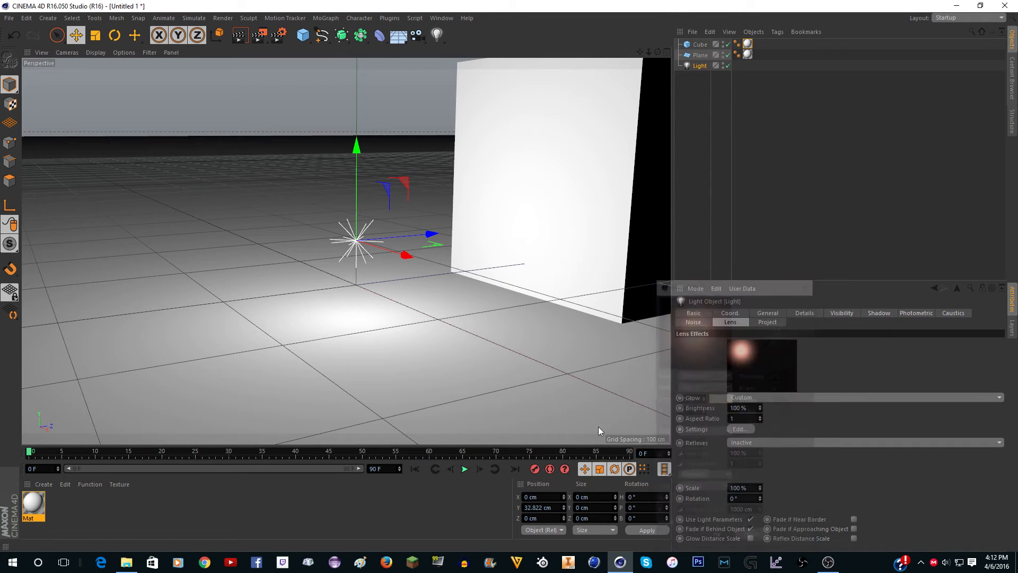
- Move the light to about -72 cm on Z, away from the cube, and render the view
{"action": "scroll", "coordinate": [491, 243], "scroll_direction": "down", "scroll_amount": 4}
{"action": "left_click_drag", "start_coordinate": [642, 52], "coordinate": [559, 133]}
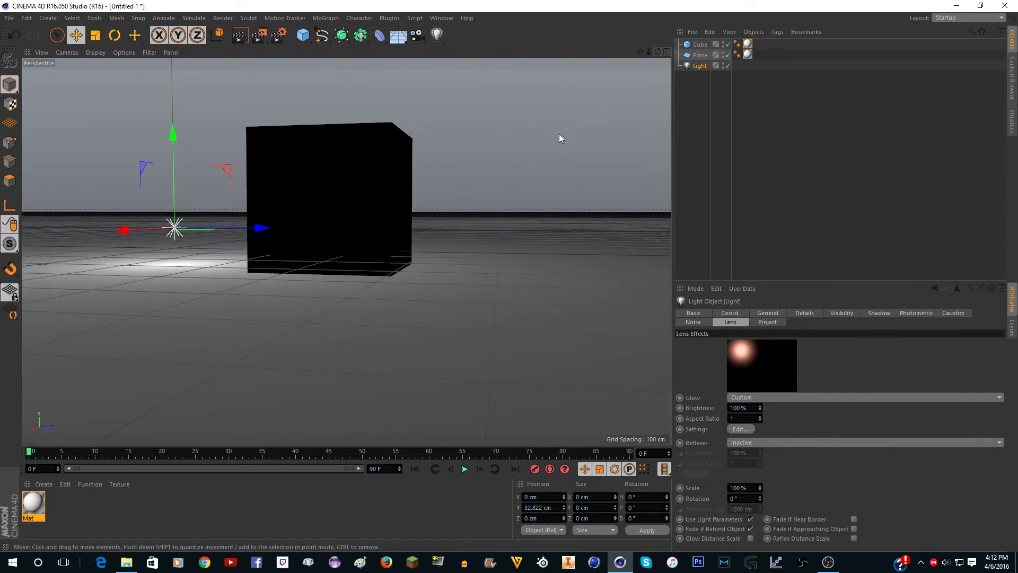
{"action": "scroll", "coordinate": [559, 133], "scroll_direction": "down", "scroll_amount": 4}
{"action": "left_click_drag", "start_coordinate": [641, 52], "coordinate": [707, 119]}
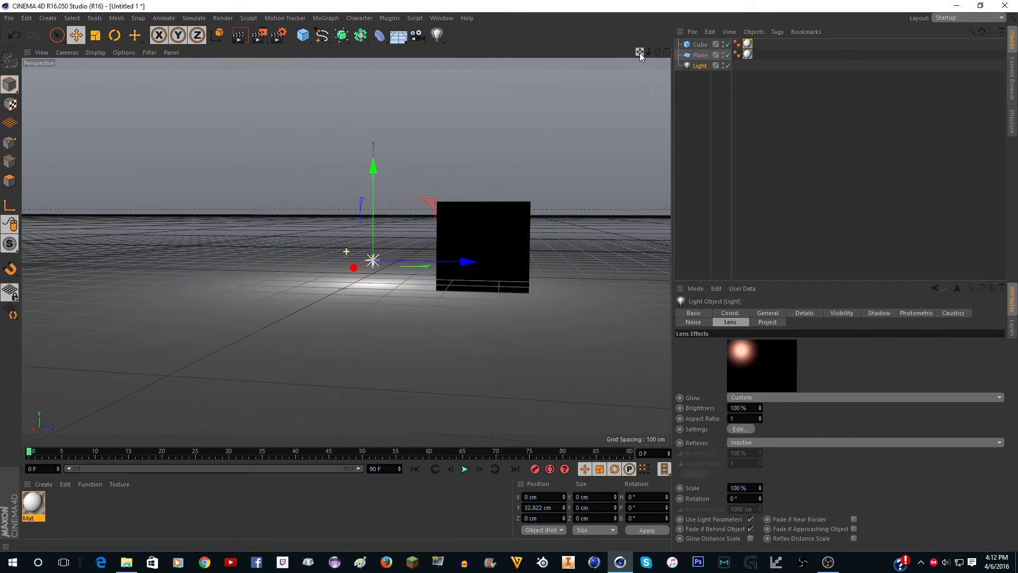
{"action": "left_click_drag", "start_coordinate": [455, 264], "coordinate": [426, 263]}
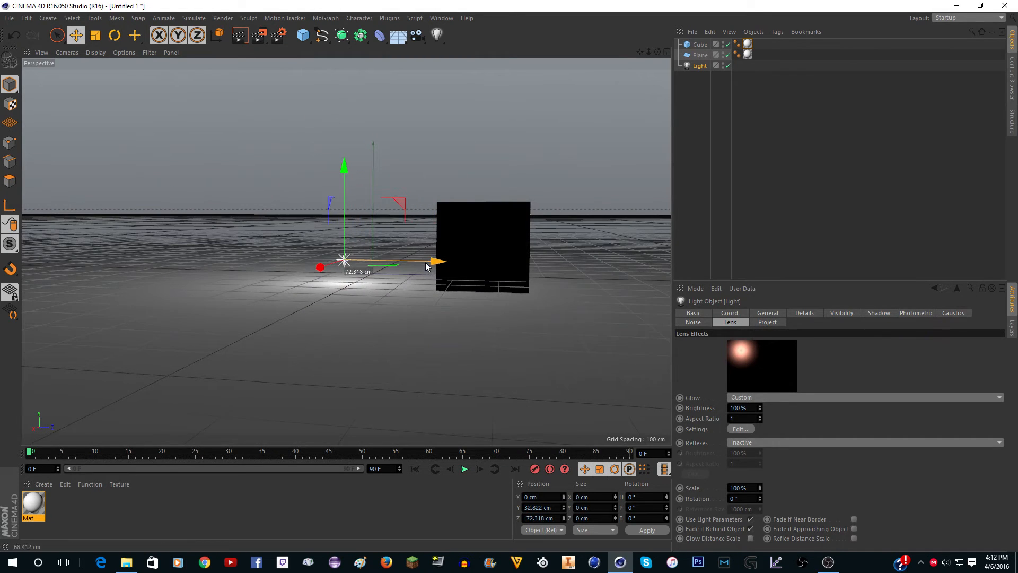
{"action": "left_click", "coordinate": [240, 35]}
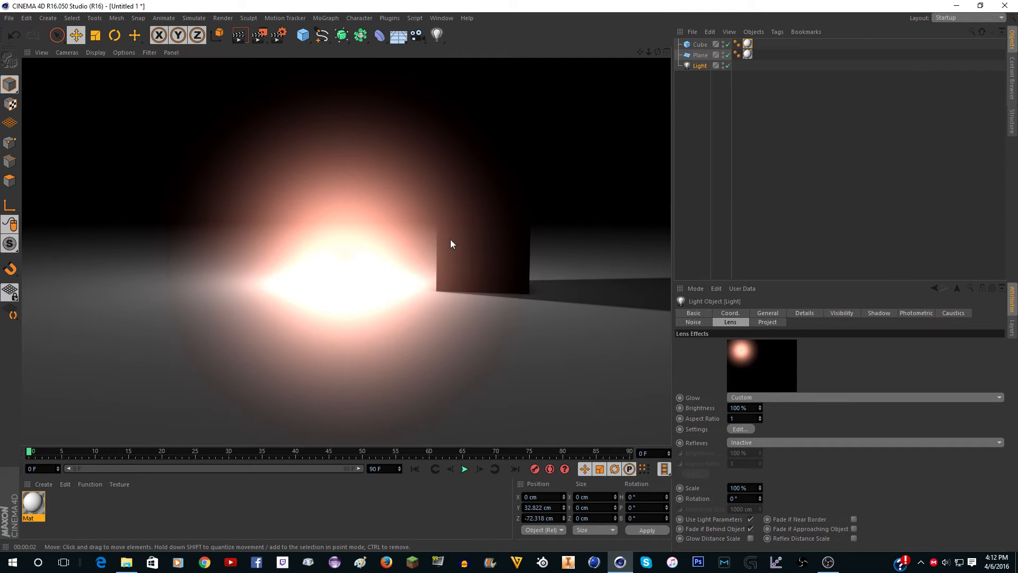
- Raise the light to about 167 cm on Y and render the view from the cube's lit side
{"action": "scroll", "coordinate": [450, 244], "scroll_direction": "up", "scroll_amount": 5}
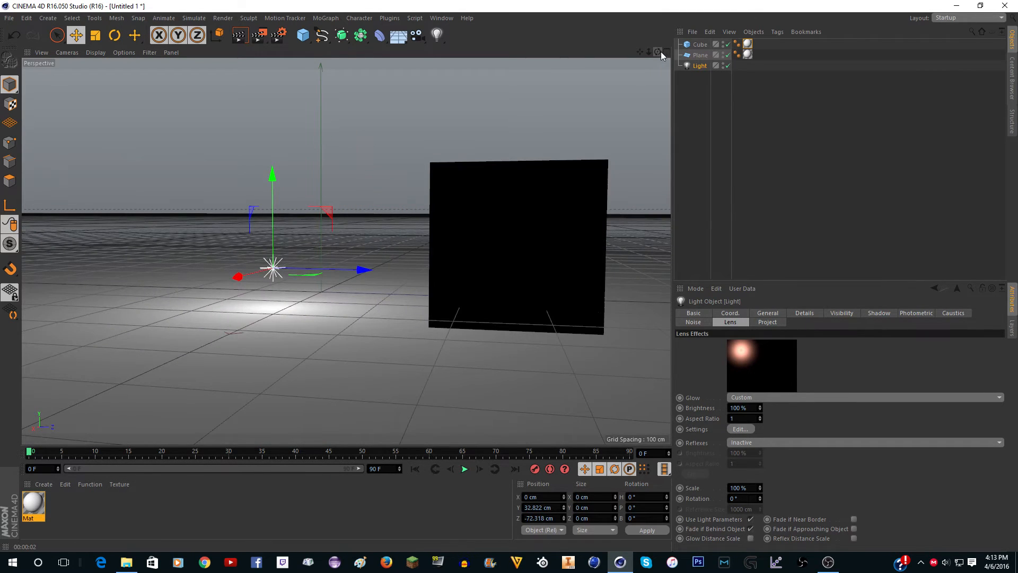
{"action": "left_click_drag", "start_coordinate": [658, 52], "coordinate": [641, 53]}
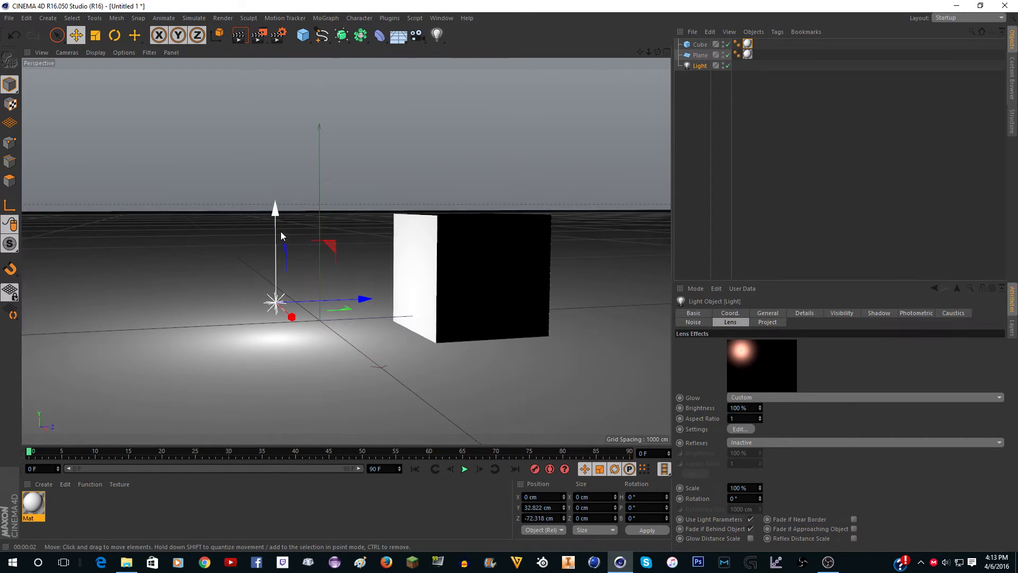
{"action": "left_click_drag", "start_coordinate": [281, 231], "coordinate": [322, 138]}
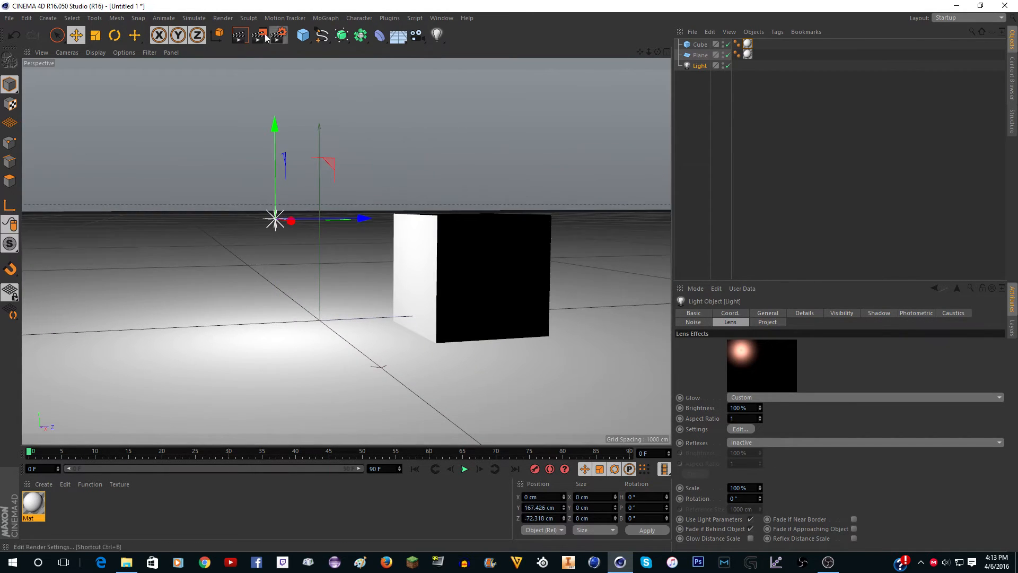
{"action": "key", "text": "ctrl+r"}
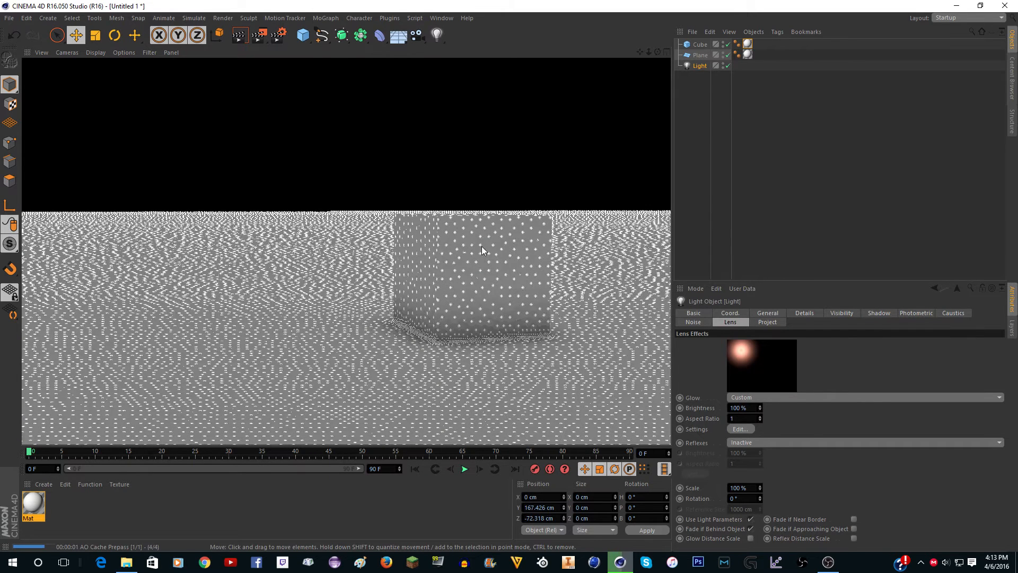
- Render the view from much farther away to examine the glow's size relative to the cube
{"action": "scroll", "coordinate": [426, 259], "scroll_direction": "down", "scroll_amount": 1}
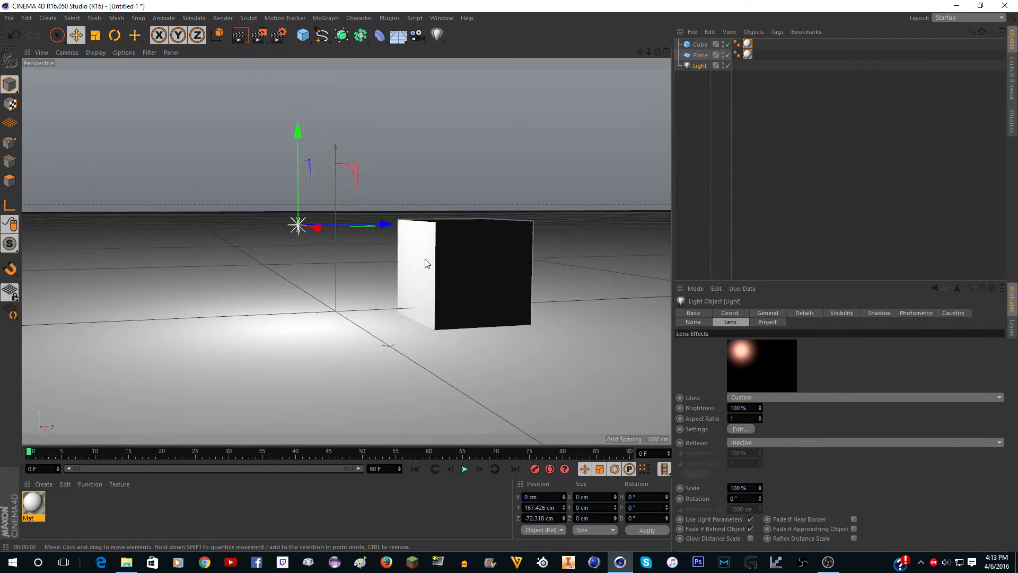
{"action": "scroll", "coordinate": [426, 263], "scroll_direction": "down", "scroll_amount": 6}
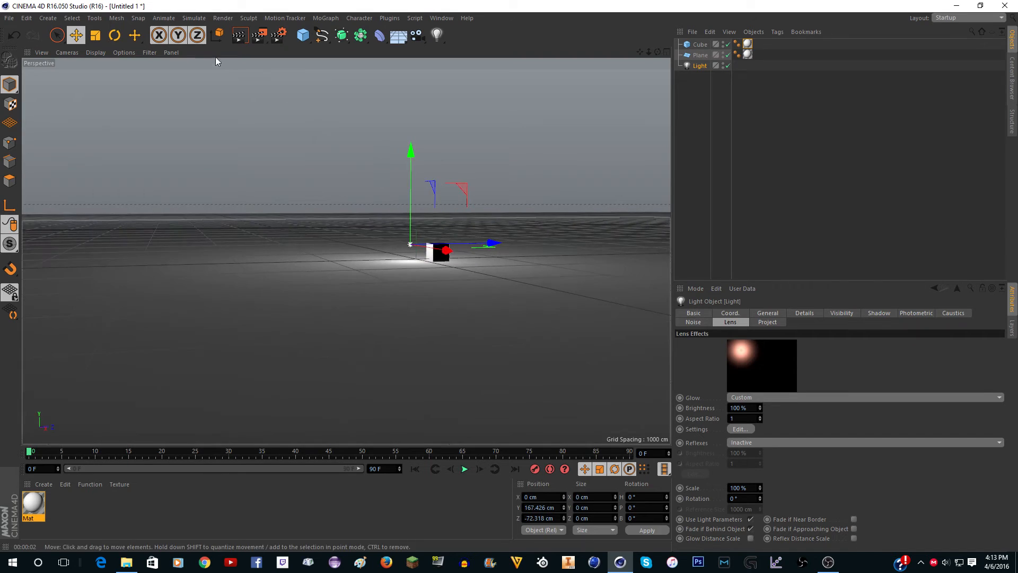
{"action": "key", "text": "ctrl+r"}
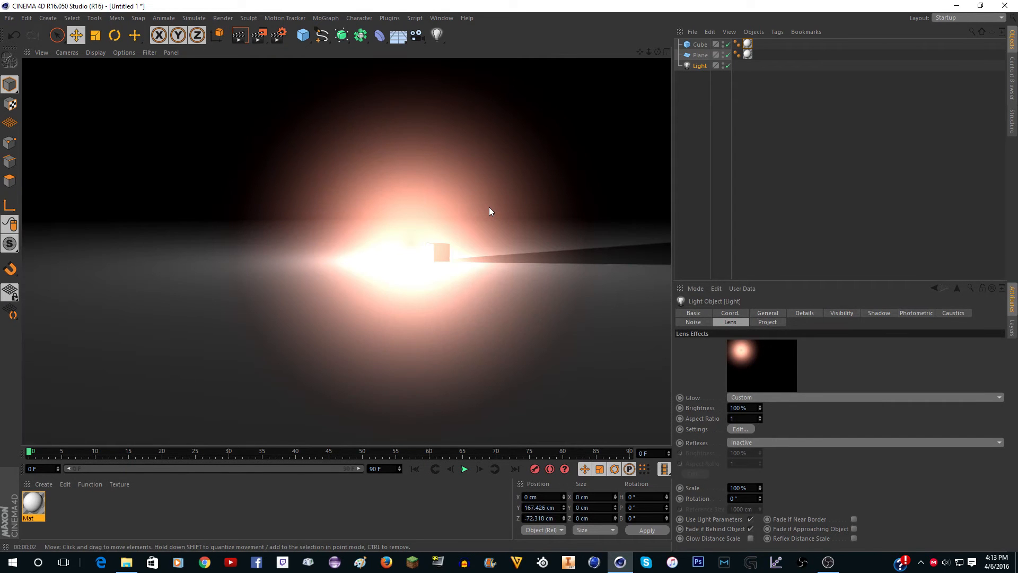
{"action": "left_click", "coordinate": [433, 259]}
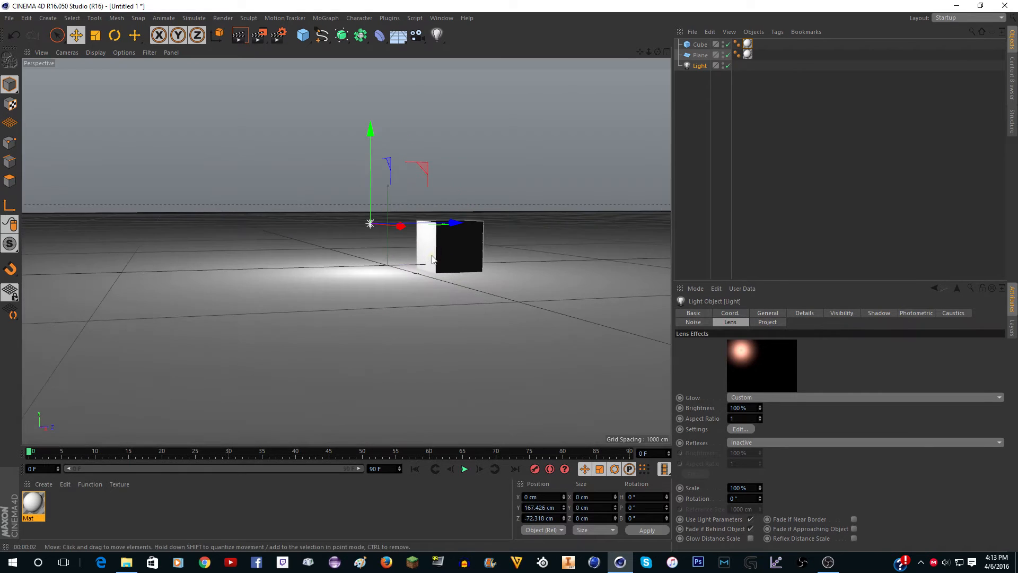
{"action": "scroll", "coordinate": [432, 259], "scroll_direction": "up", "scroll_amount": 2}
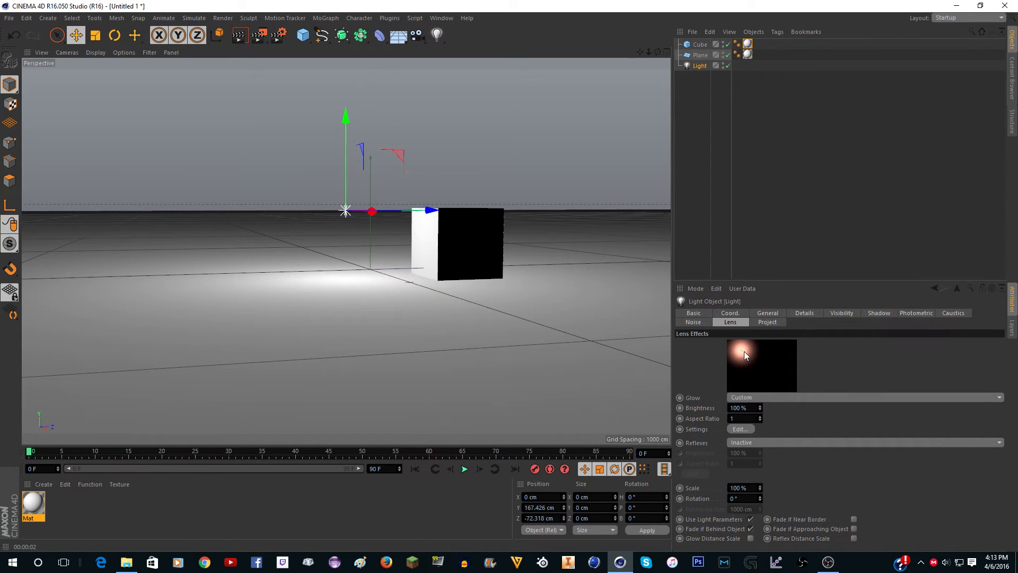
- Make the light's lens Glow Inactive and, with its Project settings shown, lower the light to about 164 cm on Y
{"action": "left_click", "coordinate": [741, 397]}
{"action": "left_click", "coordinate": [752, 142]}
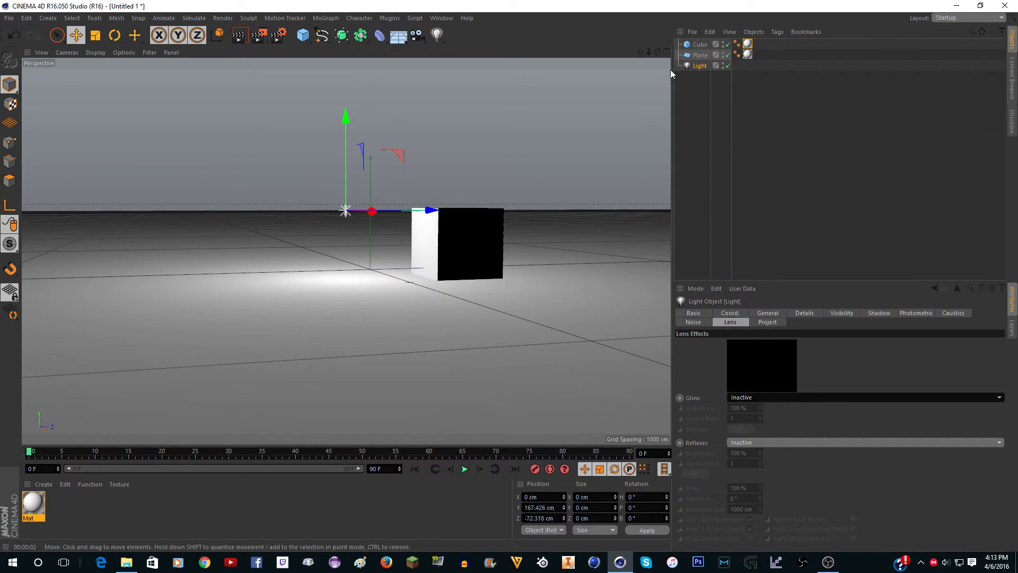
{"action": "left_click", "coordinate": [761, 322]}
{"action": "left_click_drag", "start_coordinate": [345, 164], "coordinate": [344, 167]}
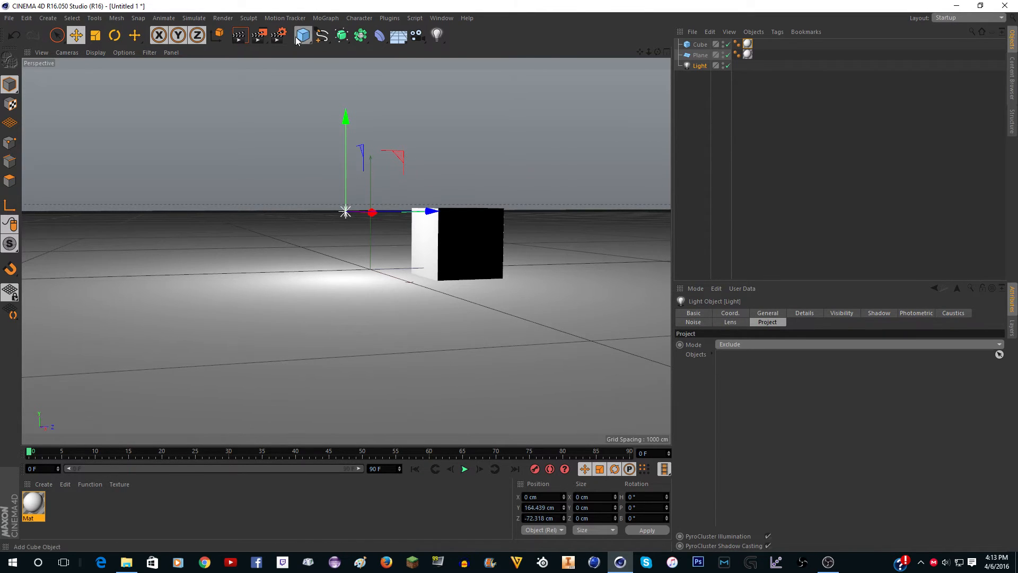
- Add a second cube and move it to about -637 cm on X, away from the first cube
{"action": "left_click_drag", "start_coordinate": [302, 35], "coordinate": [374, 48]}
{"action": "left_click_drag", "start_coordinate": [657, 52], "coordinate": [496, 231]}
{"action": "left_click_drag", "start_coordinate": [419, 264], "coordinate": [226, 213]}
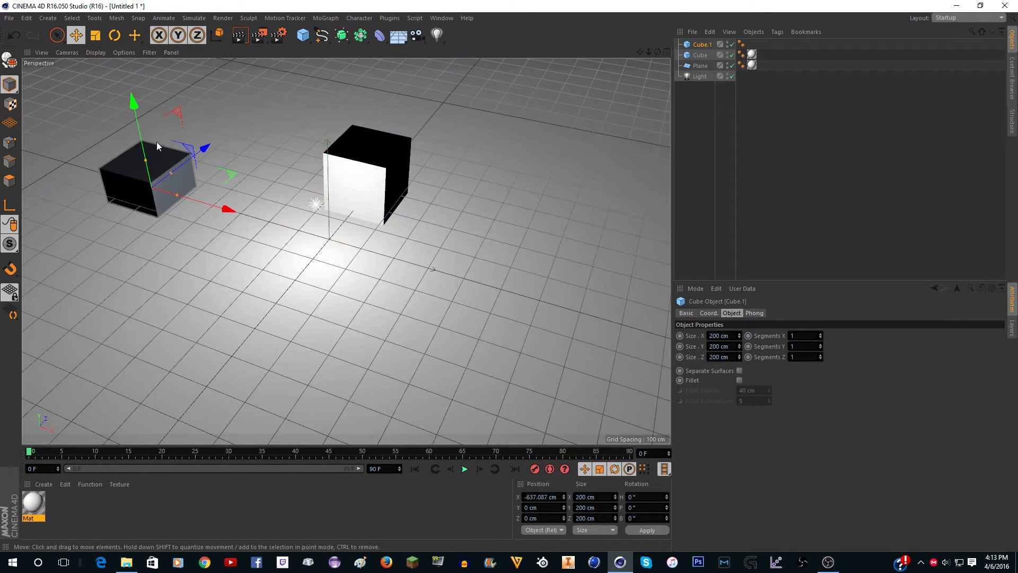
- Create a new material with Reflectance disabled and its color set to pure red, RGB 255, 0, 0
{"action": "scroll", "coordinate": [157, 142], "scroll_direction": "up", "scroll_amount": 3}
{"action": "double_click", "coordinate": [82, 510]}
{"action": "double_click", "coordinate": [33, 501]}
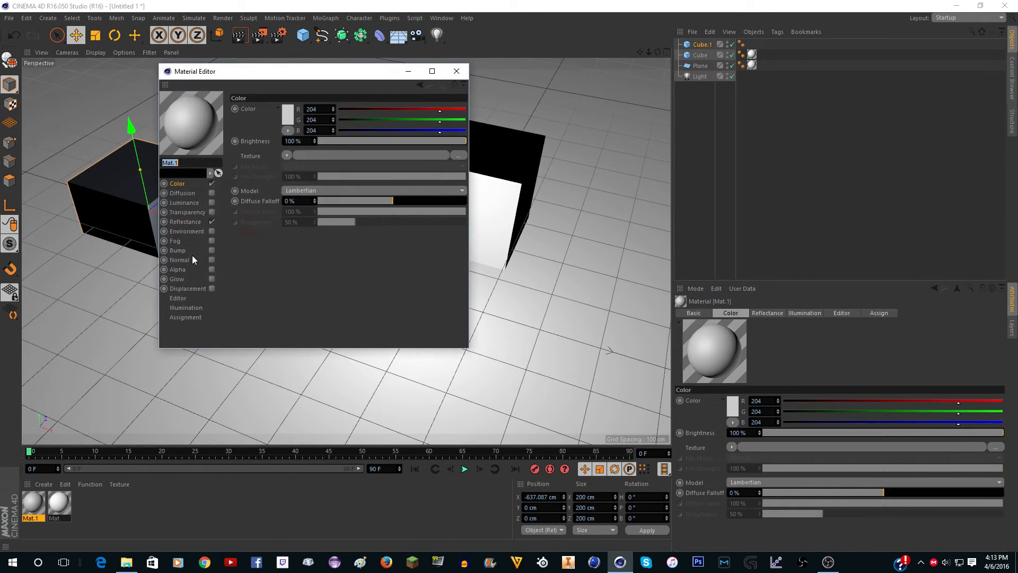
{"action": "left_click", "coordinate": [214, 221]}
{"action": "left_click", "coordinate": [285, 110]}
{"action": "left_click_drag", "start_coordinate": [280, 114], "coordinate": [311, 41]}
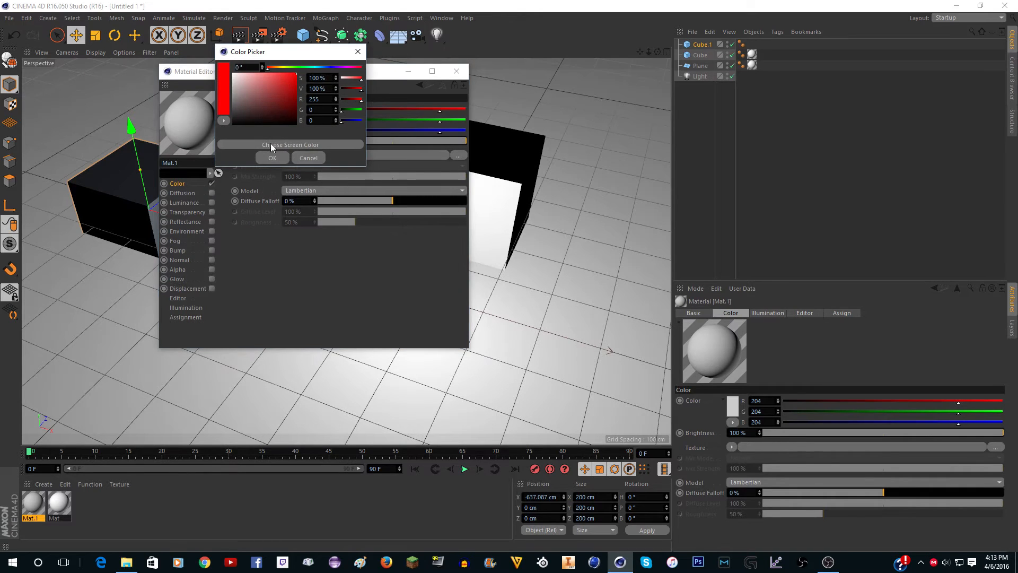
{"action": "left_click", "coordinate": [266, 156]}
{"action": "left_click", "coordinate": [456, 71]}
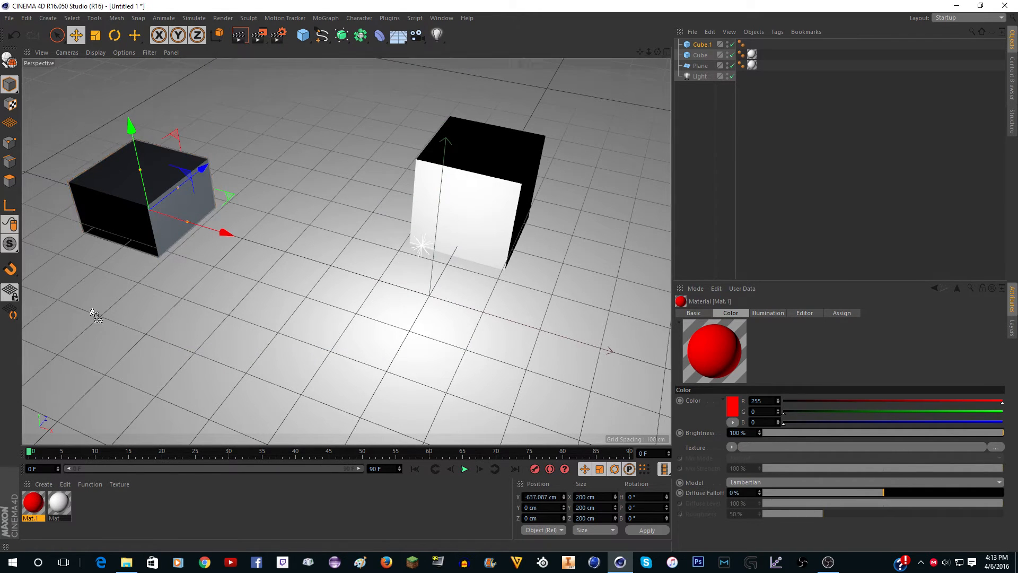
- Apply the red material to the second cube and raise the cube to about 66 cm on Y
{"action": "left_click_drag", "start_coordinate": [124, 172], "coordinate": [108, 114]}
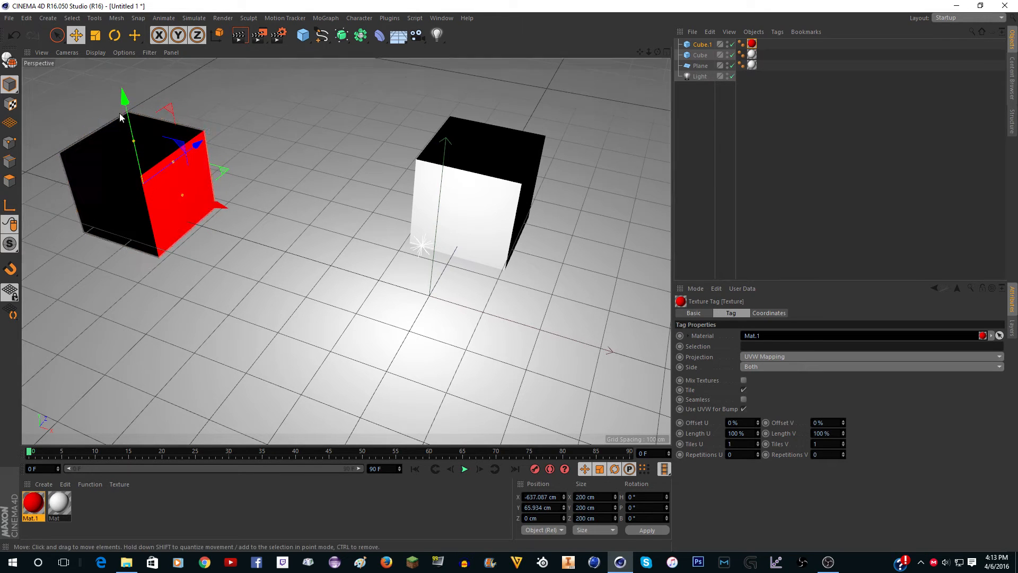
- Add the red cube to the light's Project object list and set the Project mode to Include
{"action": "left_click_drag", "start_coordinate": [657, 52], "coordinate": [287, 152]}
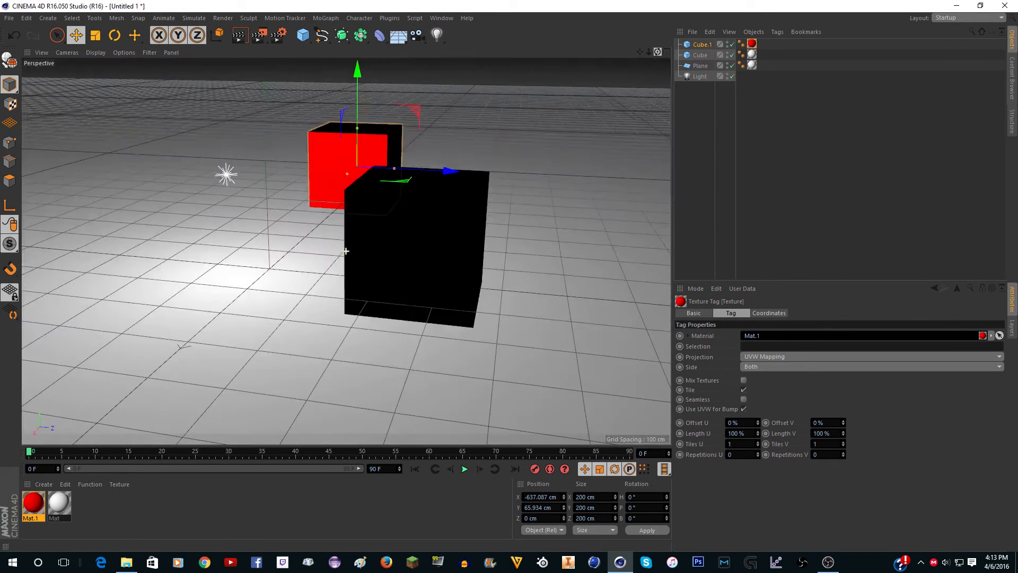
{"action": "left_click", "coordinate": [699, 76]}
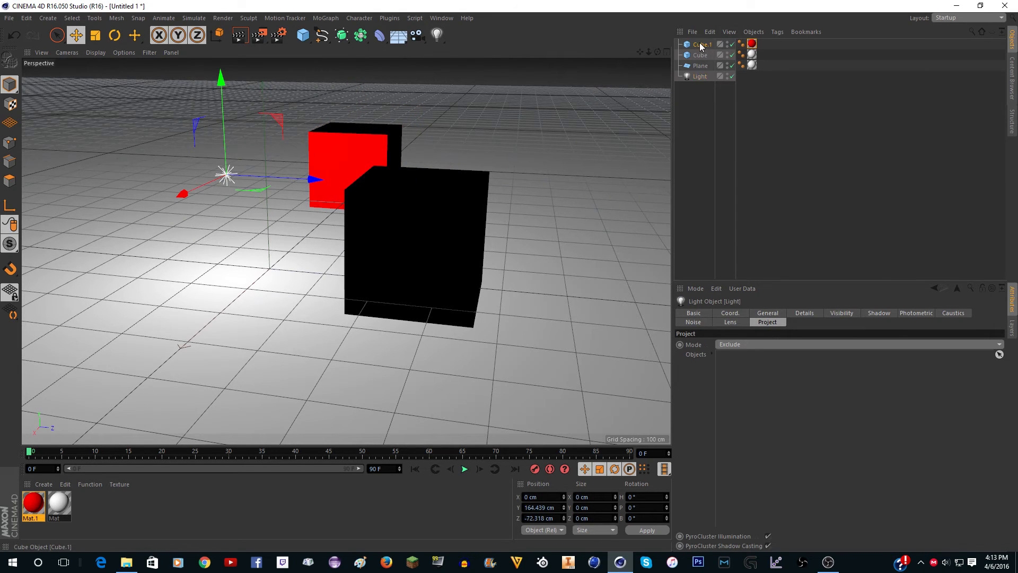
{"action": "left_click_drag", "start_coordinate": [744, 37], "coordinate": [762, 386]}
{"action": "left_click", "coordinate": [735, 345]}
{"action": "left_click", "coordinate": [736, 357]}
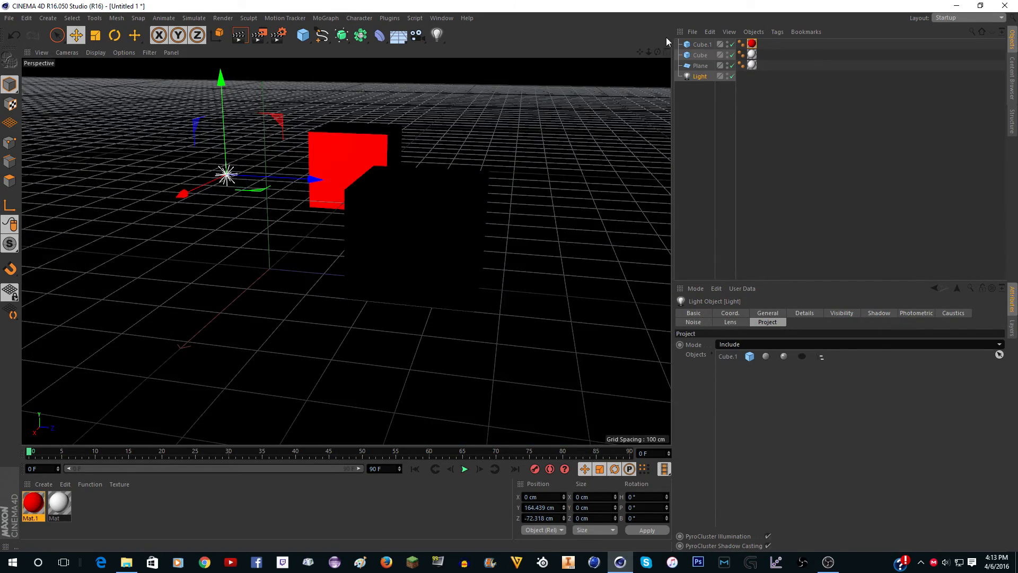
- Render the view with both cubes in frame to check the light's Include setting
{"action": "left_click_drag", "start_coordinate": [658, 52], "coordinate": [737, 53]}
{"action": "scroll", "coordinate": [435, 124], "scroll_direction": "down", "scroll_amount": 5}
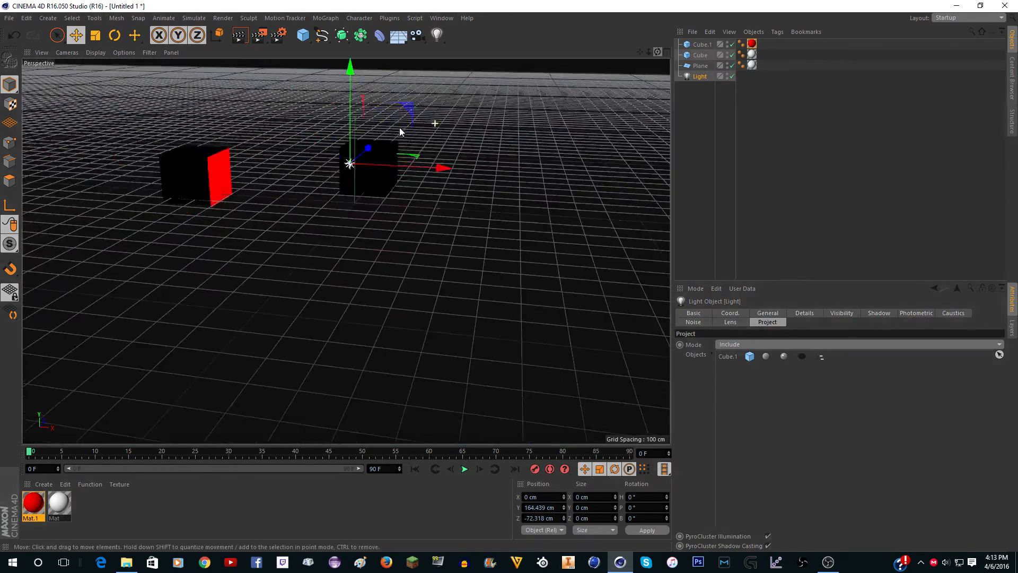
{"action": "scroll", "coordinate": [211, 139], "scroll_direction": "up", "scroll_amount": 6}
{"action": "left_click", "coordinate": [239, 36]}
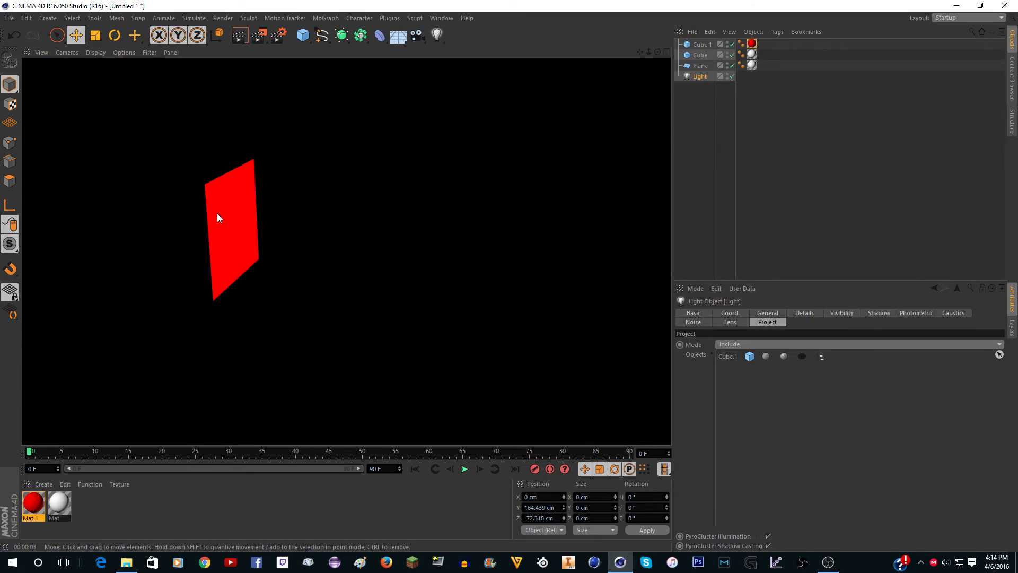
{"action": "left_click", "coordinate": [218, 213]}
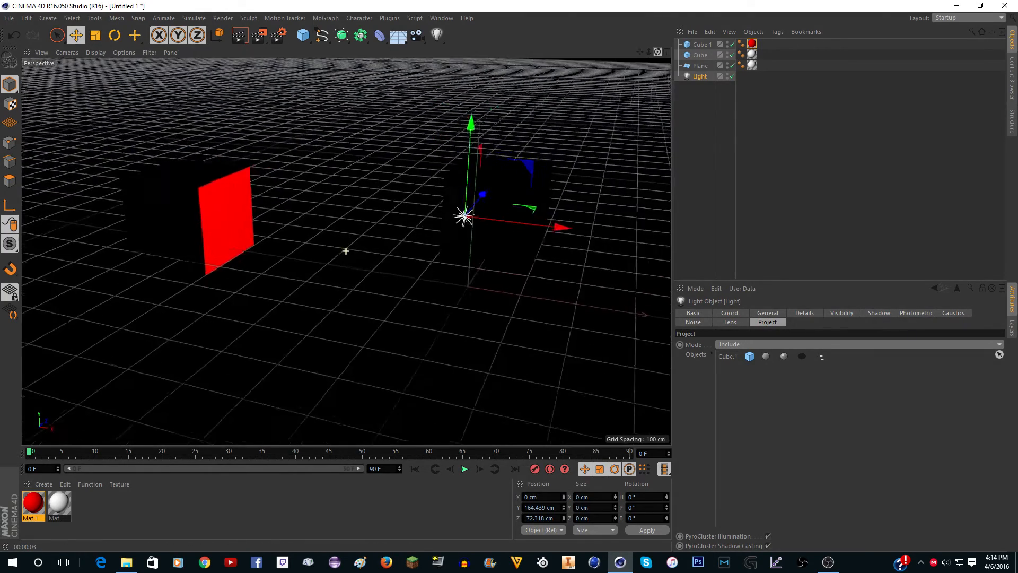
{"action": "left_click_drag", "start_coordinate": [472, 192], "coordinate": [367, 186]}
{"action": "key", "text": "ctrl+z"}
{"action": "key", "text": "ctrl+z"}
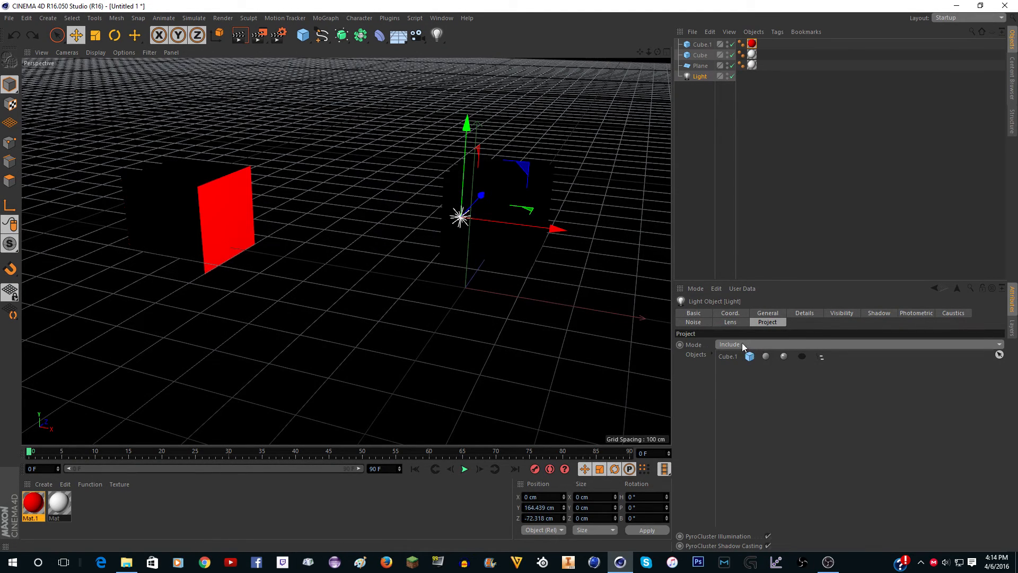
- Set the light's Project mode to Exclude for the second cube and render the view
{"action": "left_click", "coordinate": [740, 343]}
{"action": "left_click", "coordinate": [739, 361]}
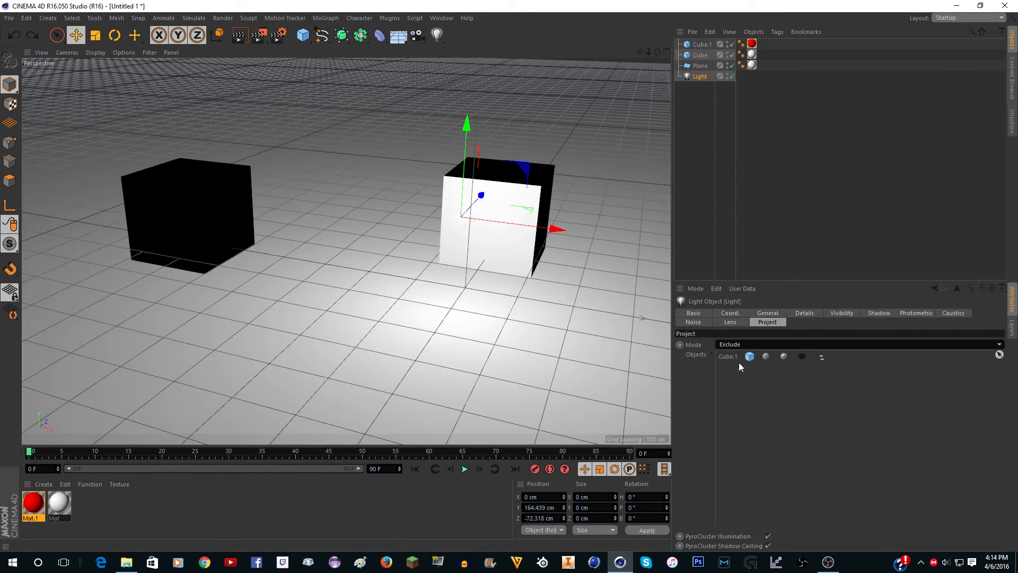
{"action": "left_click", "coordinate": [240, 36]}
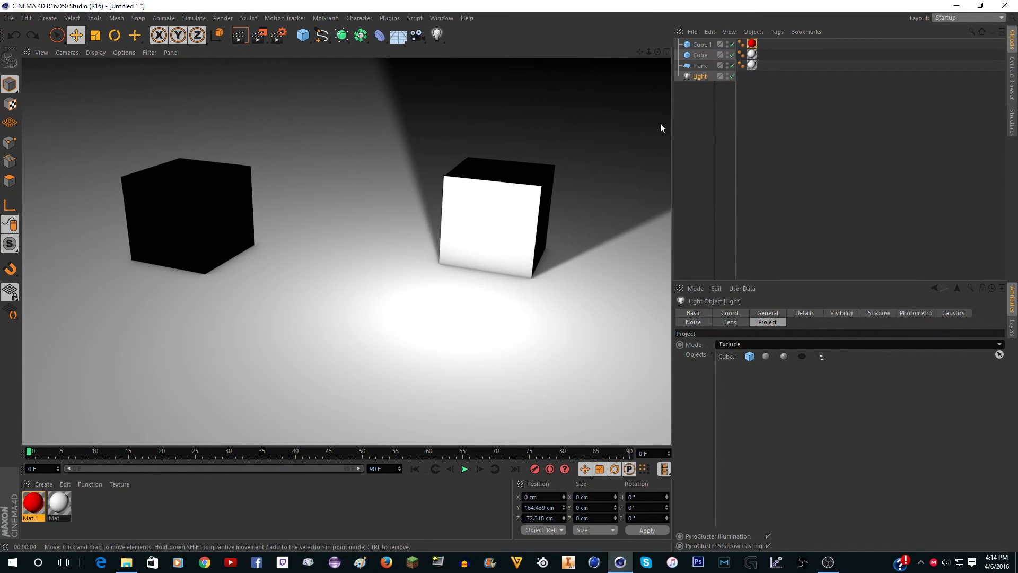
- Duplicate the light and set the copy's Project mode to Include for the second cube
{"action": "left_click", "coordinate": [700, 77]}
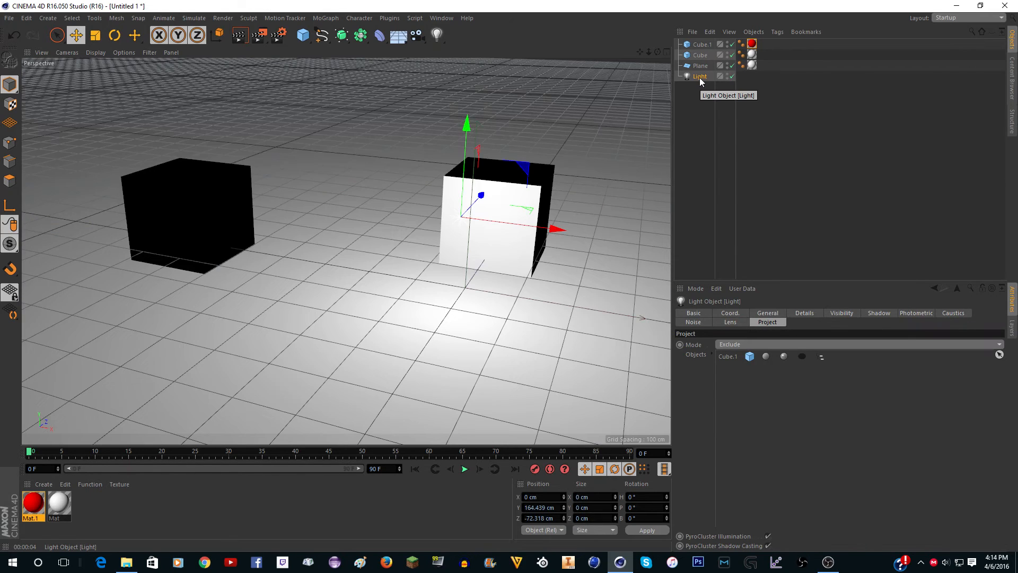
{"action": "key", "text": "ctrl+c"}
{"action": "key", "text": "ctrl+v"}
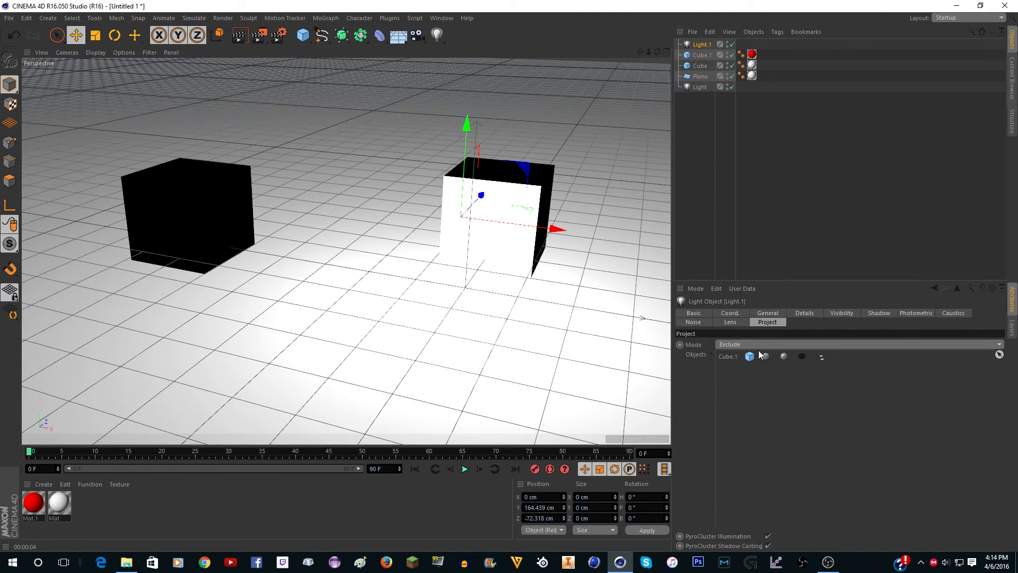
{"action": "left_click", "coordinate": [737, 344]}
{"action": "left_click", "coordinate": [731, 356]}
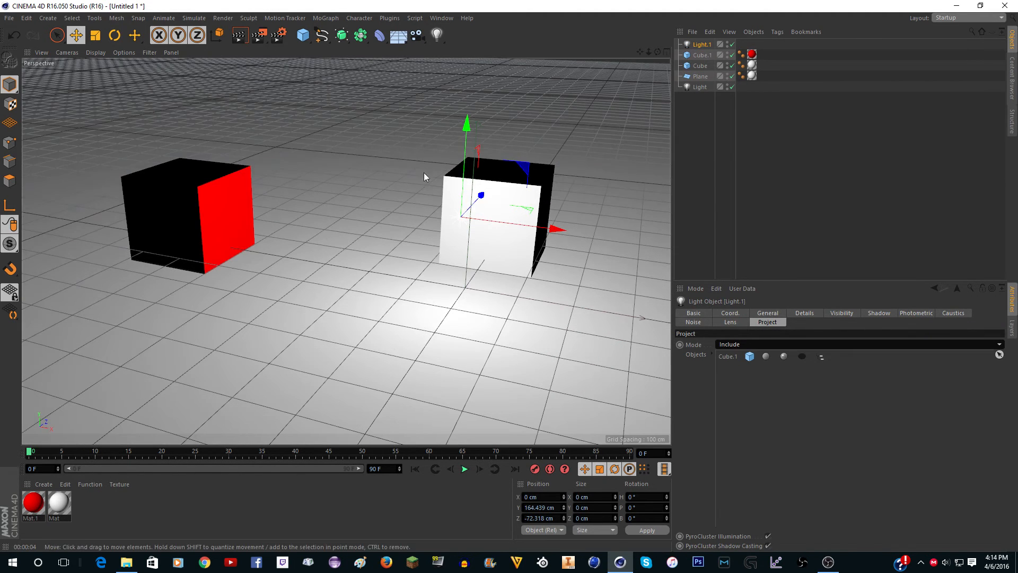
- Color the duplicate light orange, RGB 255, 161, 0, and move it to about X -259, Y 321, Z -415 cm
{"action": "left_click", "coordinate": [768, 313]}
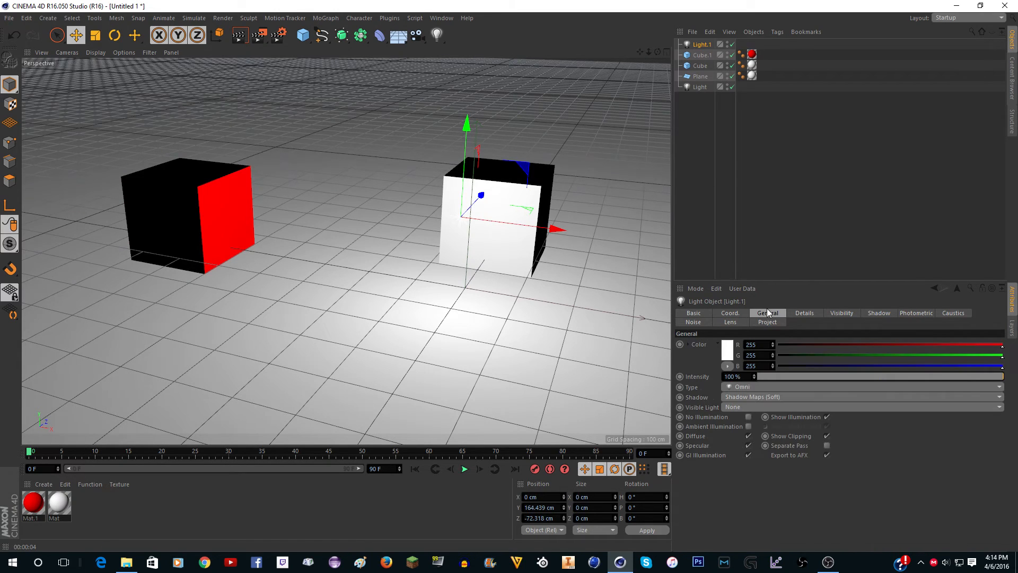
{"action": "left_click", "coordinate": [732, 353]}
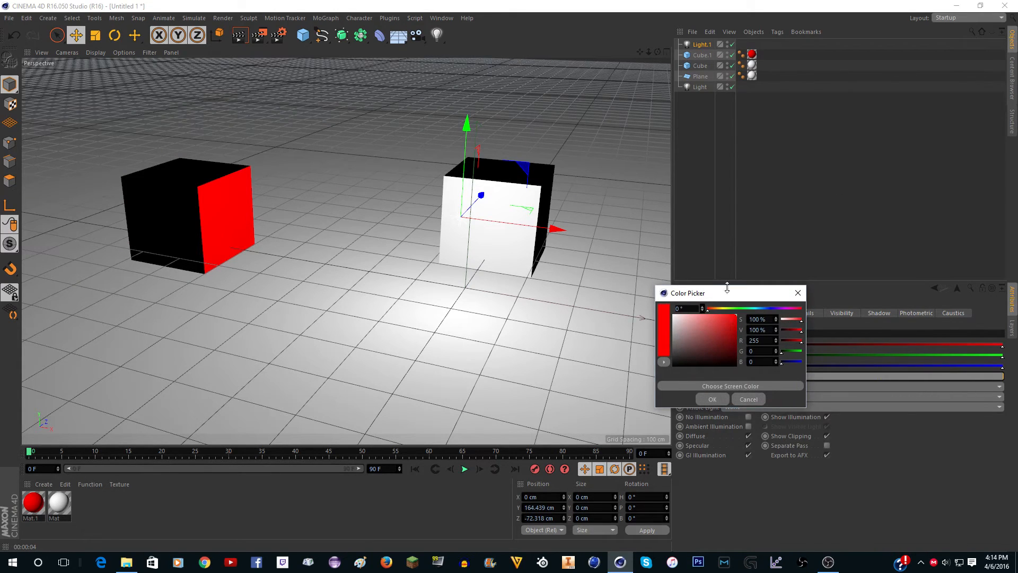
{"action": "left_click", "coordinate": [718, 308]}
{"action": "left_click", "coordinate": [713, 399]}
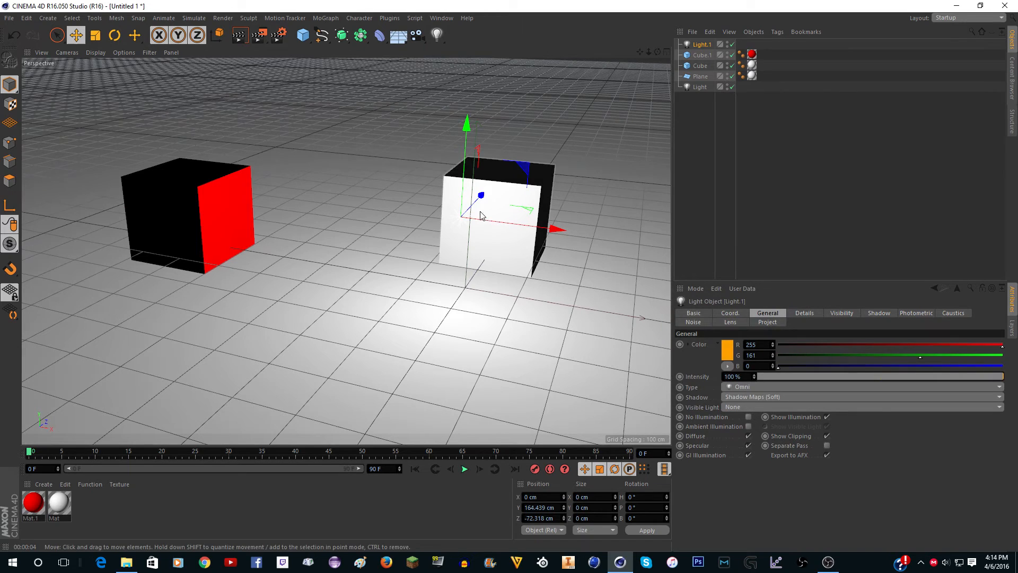
{"action": "left_click_drag", "start_coordinate": [481, 196], "coordinate": [312, 275]}
{"action": "left_click_drag", "start_coordinate": [217, 182], "coordinate": [239, 154]}
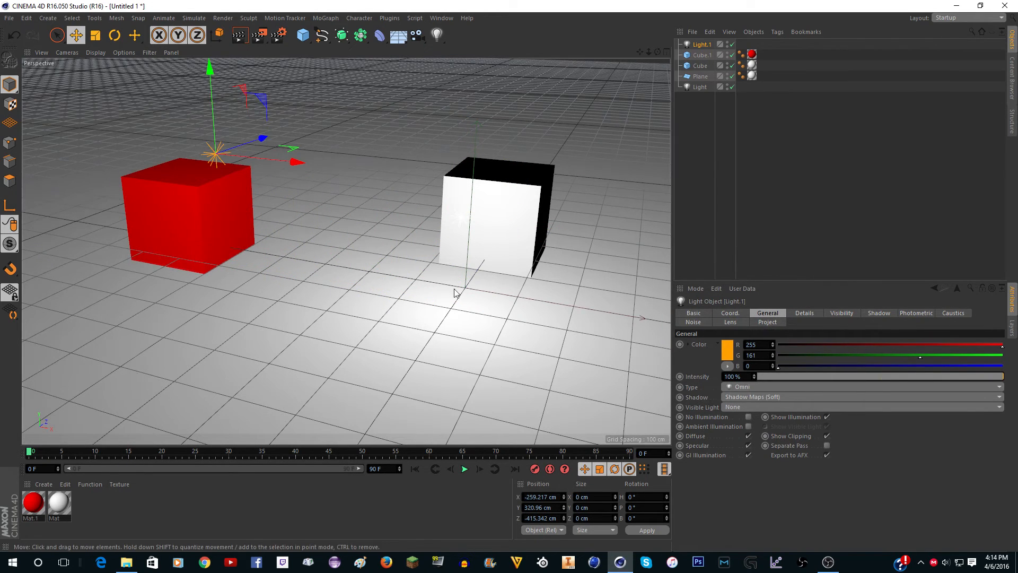
- Change the second cube's red material to white, RGB 255, 255, 255, and render the view
{"action": "double_click", "coordinate": [34, 507]}
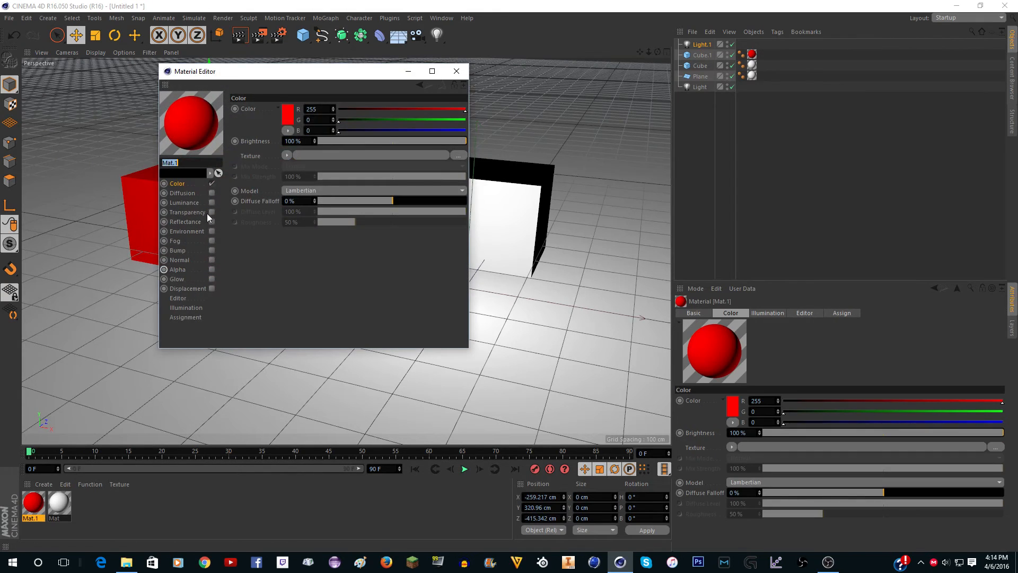
{"action": "left_click", "coordinate": [289, 121]}
{"action": "left_click", "coordinate": [272, 171]}
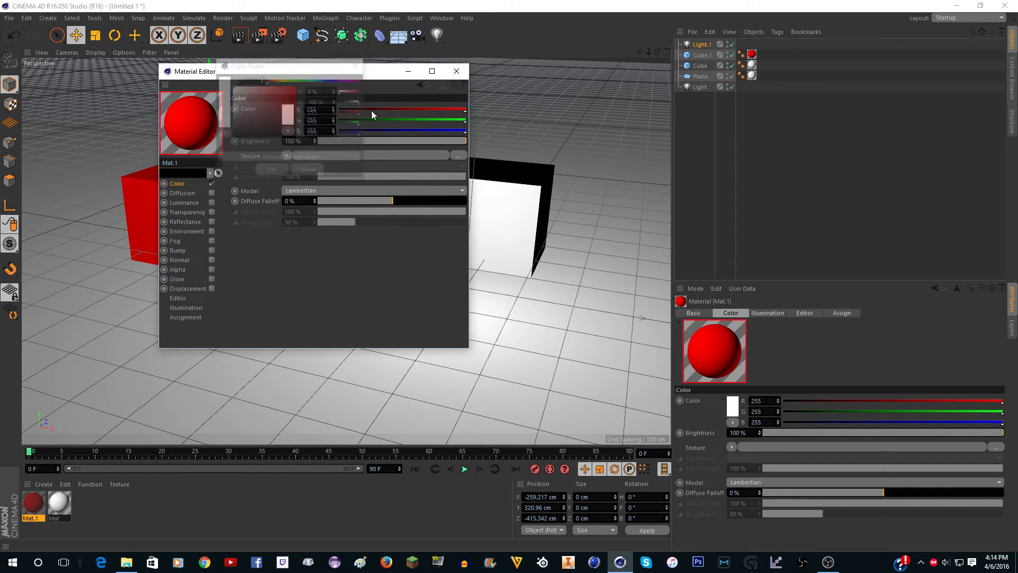
{"action": "left_click", "coordinate": [456, 71]}
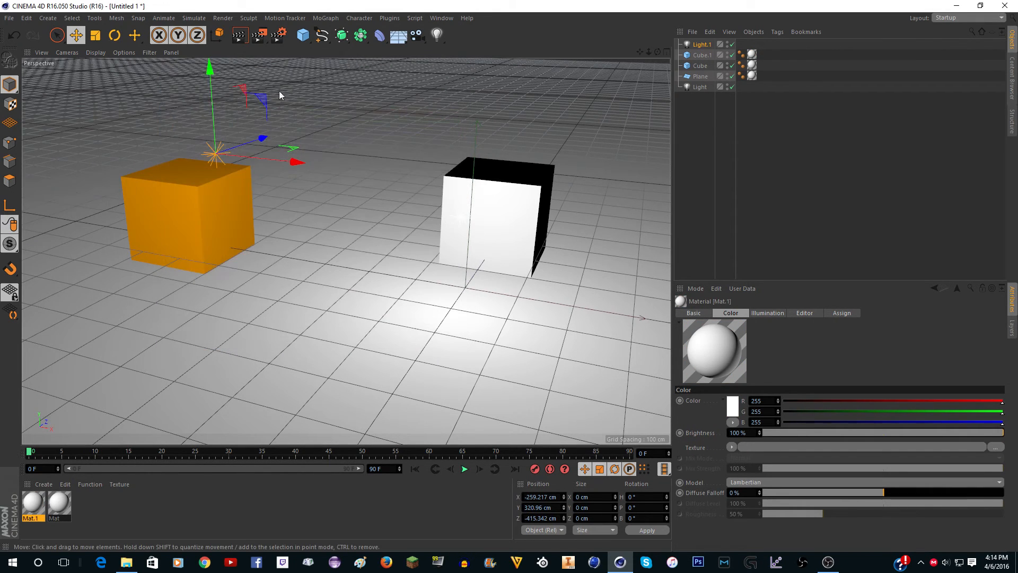
{"action": "left_click", "coordinate": [239, 35]}
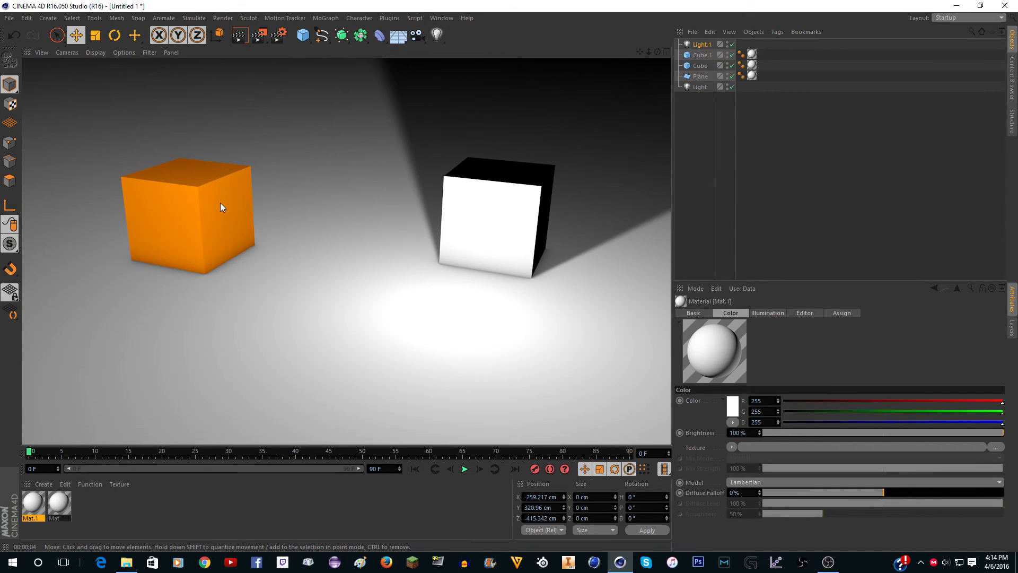
- Turn off the shadow exclusion for the second cube in the original light's Project settings and render the view from behind that cube
{"action": "scroll", "coordinate": [77, 256], "scroll_direction": "up", "scroll_amount": 5}
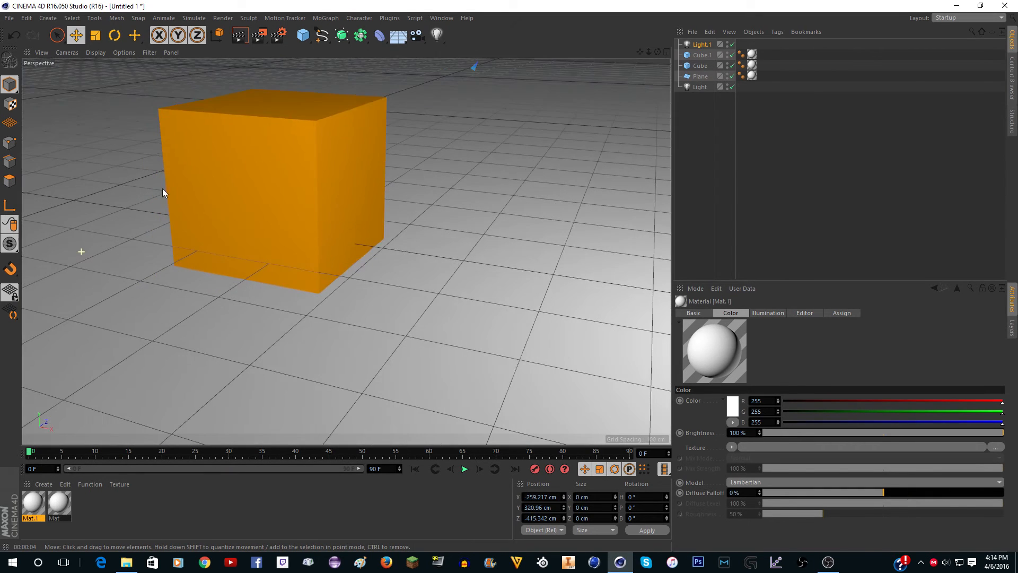
{"action": "left_click_drag", "start_coordinate": [657, 52], "coordinate": [785, 77]}
{"action": "left_click", "coordinate": [702, 47]}
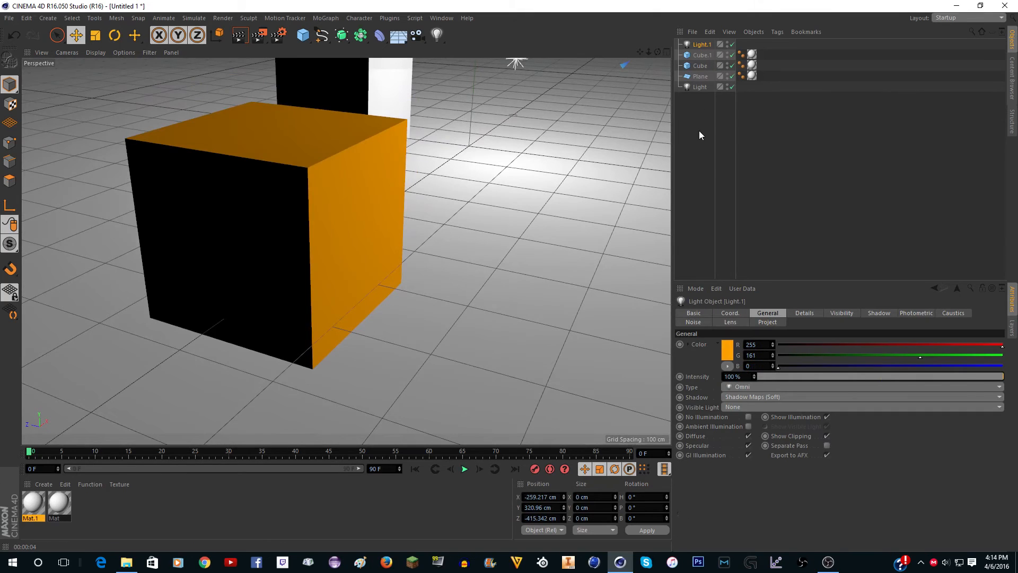
{"action": "left_click", "coordinate": [699, 86]}
{"action": "left_click", "coordinate": [768, 322]}
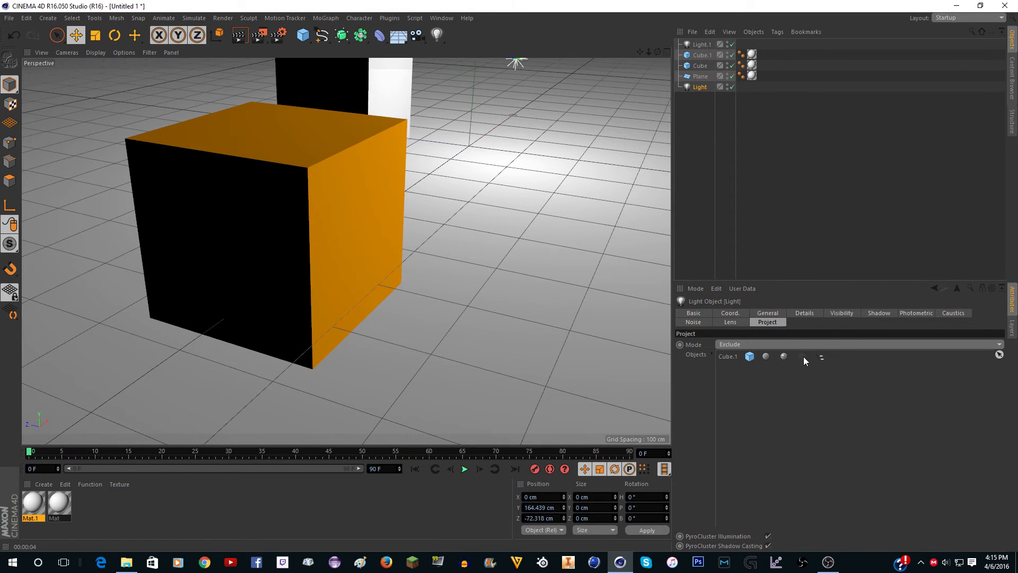
{"action": "left_click", "coordinate": [239, 35]}
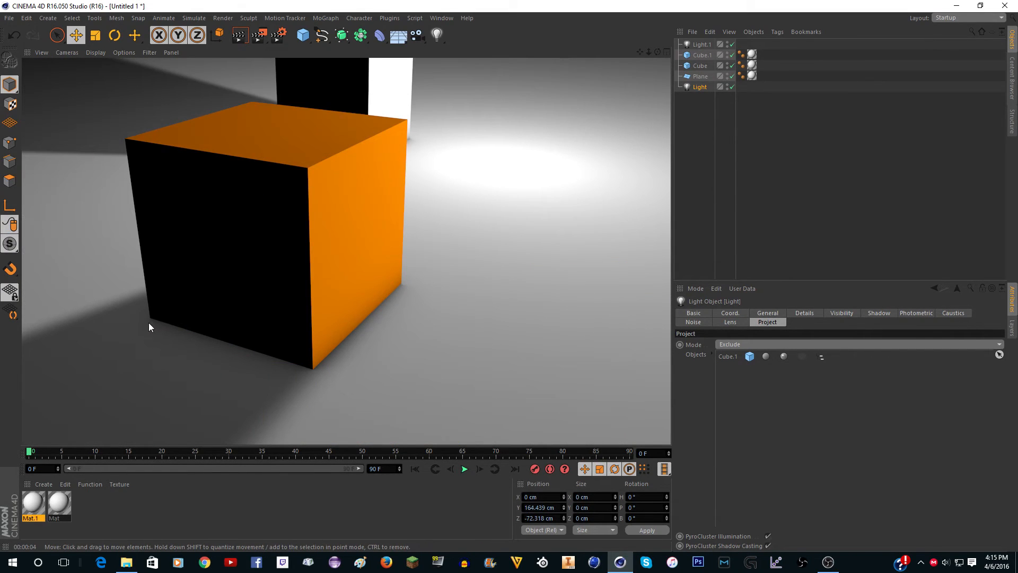
{"action": "scroll", "coordinate": [440, 260], "scroll_direction": "down", "scroll_amount": 5}
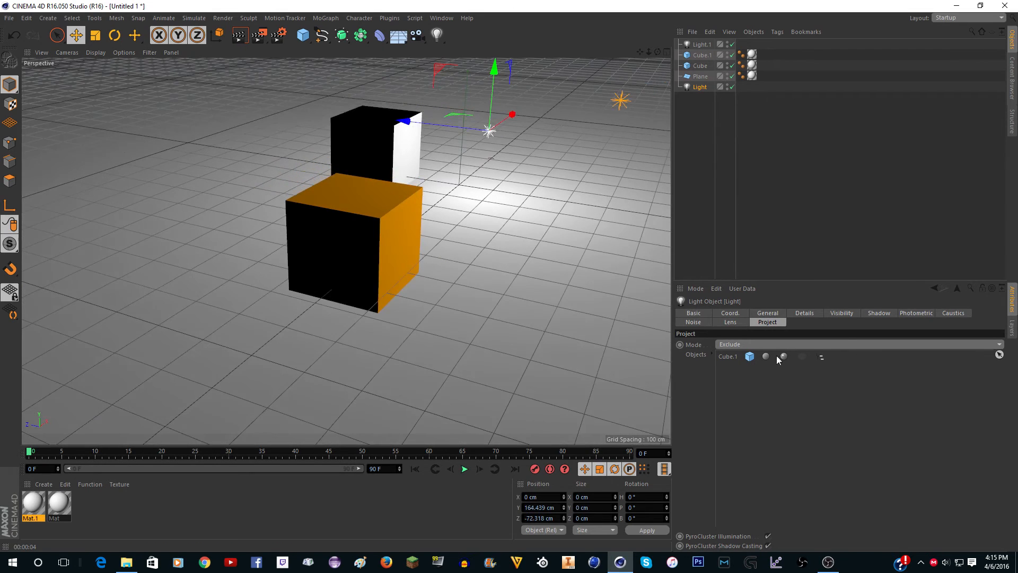
{"action": "scroll", "coordinate": [491, 139], "scroll_direction": "up", "scroll_amount": 3}
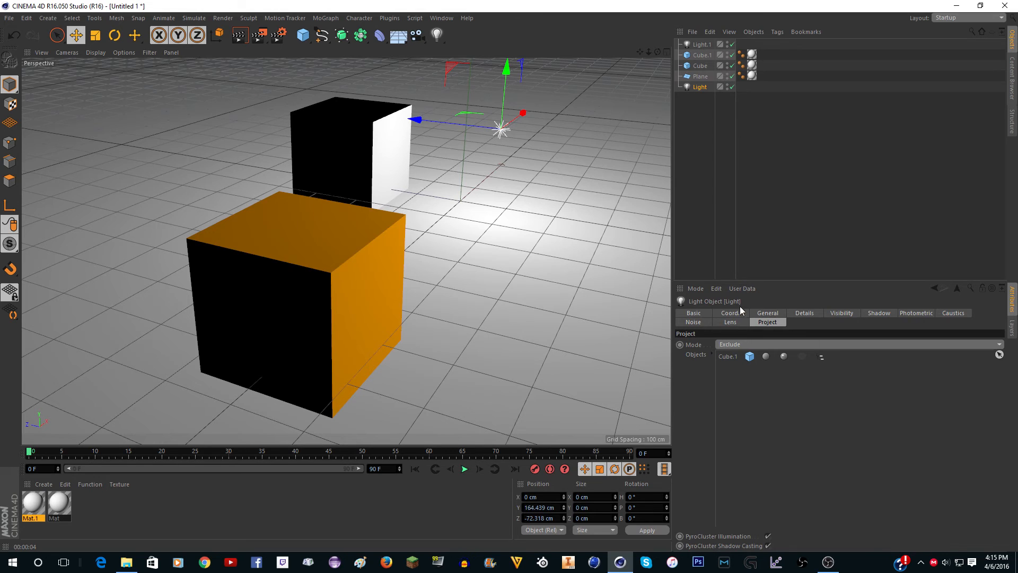
- Set the original light's Visible in Editor and Visible in Renderer options to Off
{"action": "left_click", "coordinate": [758, 313]}
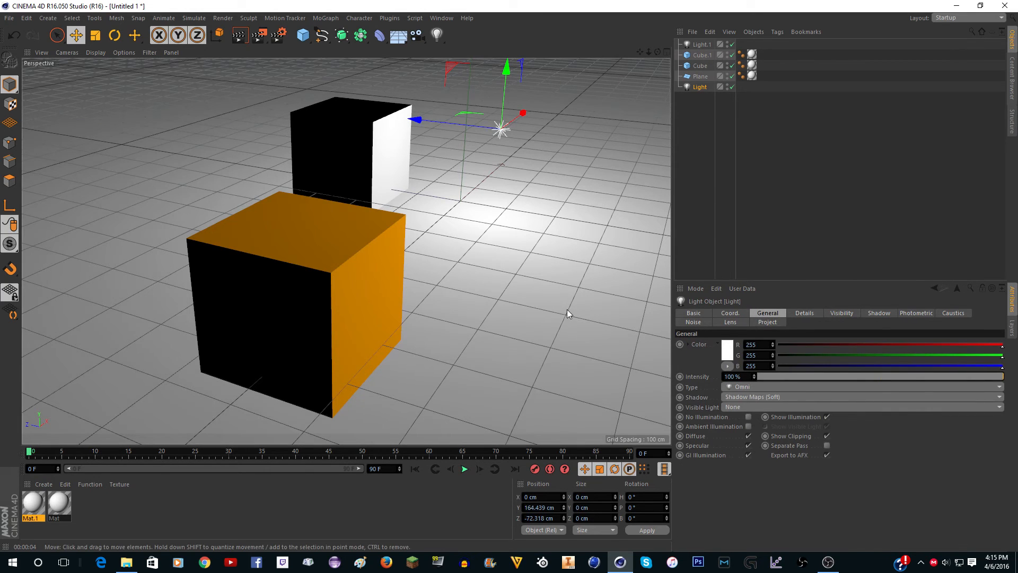
{"action": "scroll", "coordinate": [567, 313], "scroll_direction": "up", "scroll_amount": 3}
{"action": "left_click", "coordinate": [692, 314]}
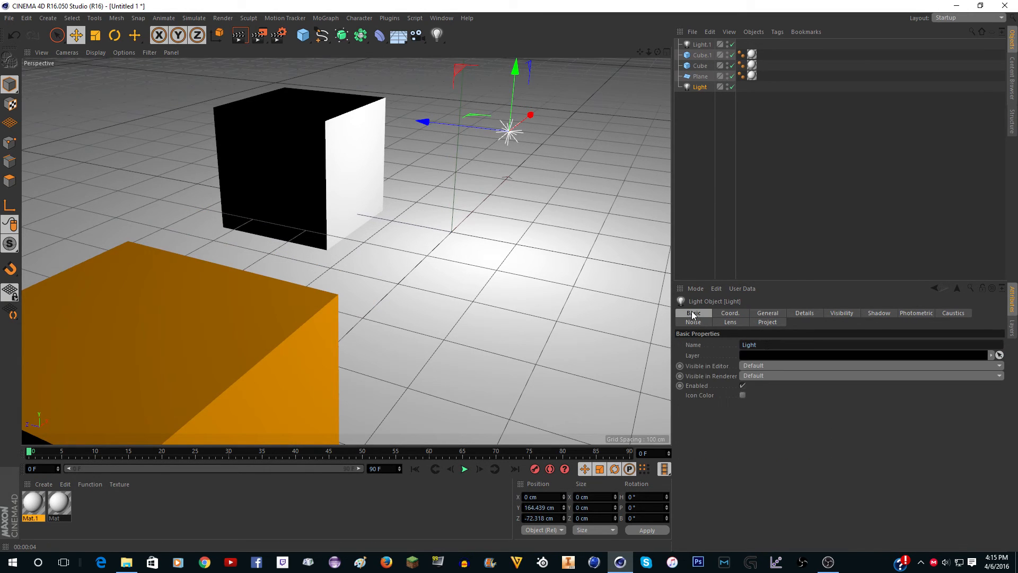
{"action": "left_click", "coordinate": [760, 367]}
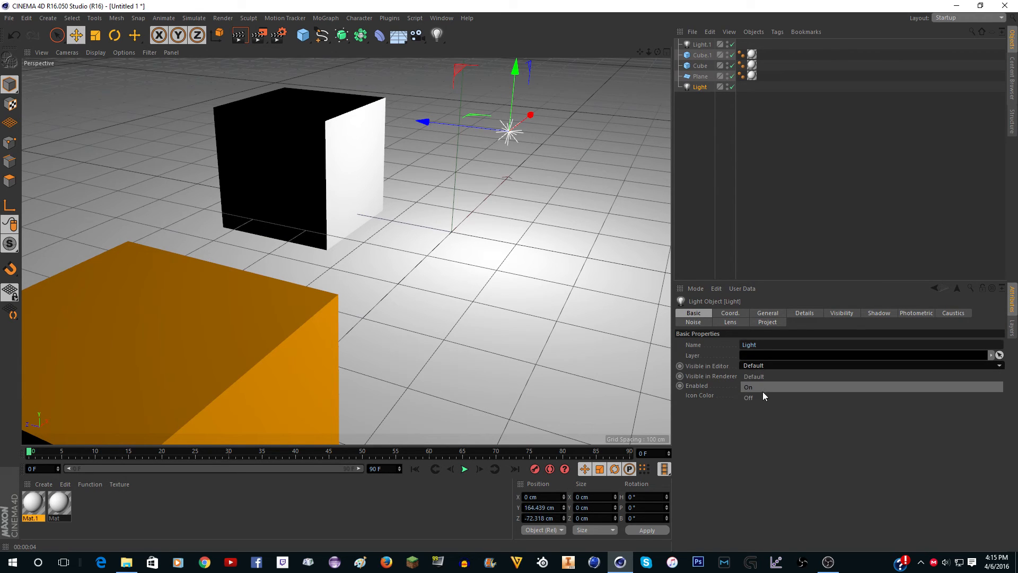
{"action": "left_click", "coordinate": [761, 393]}
{"action": "left_click", "coordinate": [751, 376]}
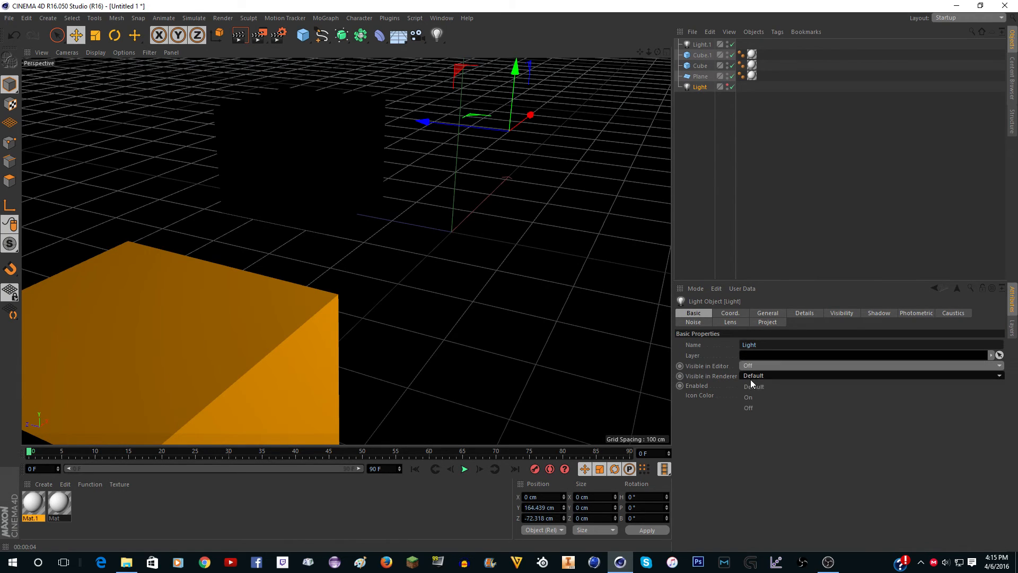
{"action": "left_click", "coordinate": [759, 407]}
- Examine both cubes and the floor from several angles and distances with only the orange light active
{"action": "scroll", "coordinate": [458, 213], "scroll_direction": "down", "scroll_amount": 6}
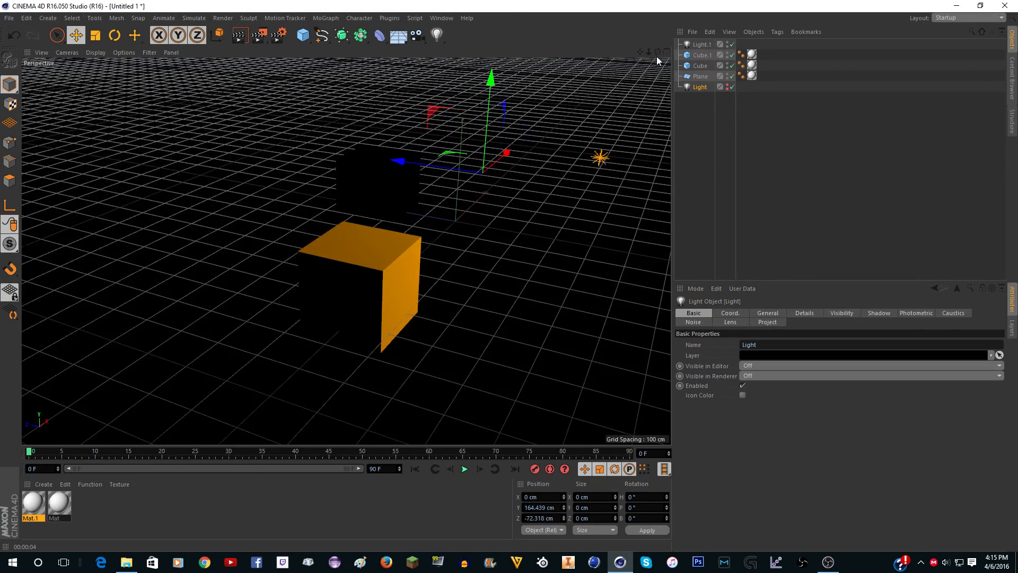
{"action": "left_click_drag", "start_coordinate": [658, 51], "coordinate": [514, 14]}
{"action": "scroll", "coordinate": [513, 141], "scroll_direction": "down", "scroll_amount": 6}
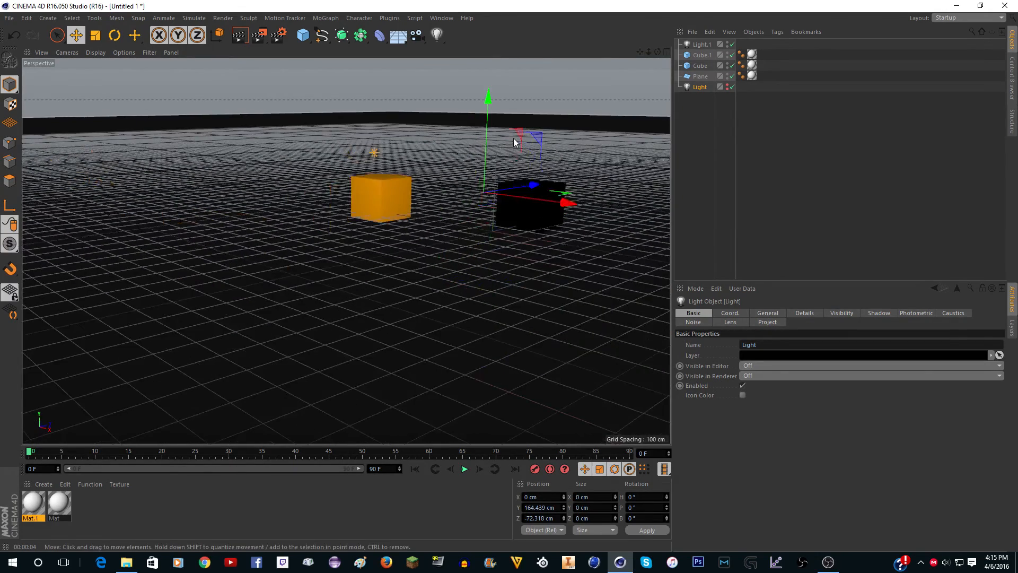
{"action": "scroll", "coordinate": [510, 133], "scroll_direction": "up", "scroll_amount": 4}
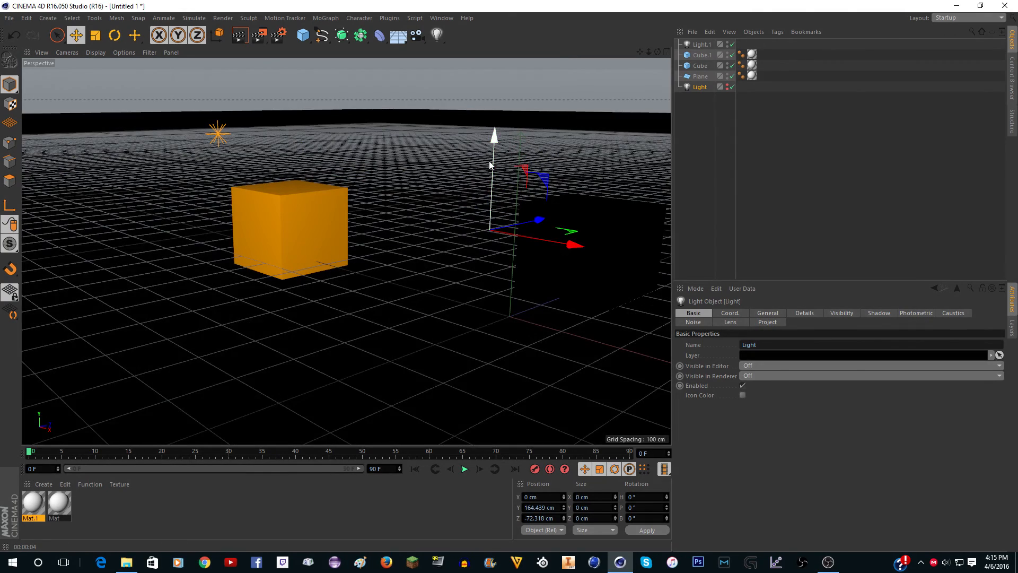
{"action": "scroll", "coordinate": [568, 237], "scroll_direction": "up", "scroll_amount": 4}
{"action": "scroll", "coordinate": [568, 236], "scroll_direction": "up", "scroll_amount": 4}
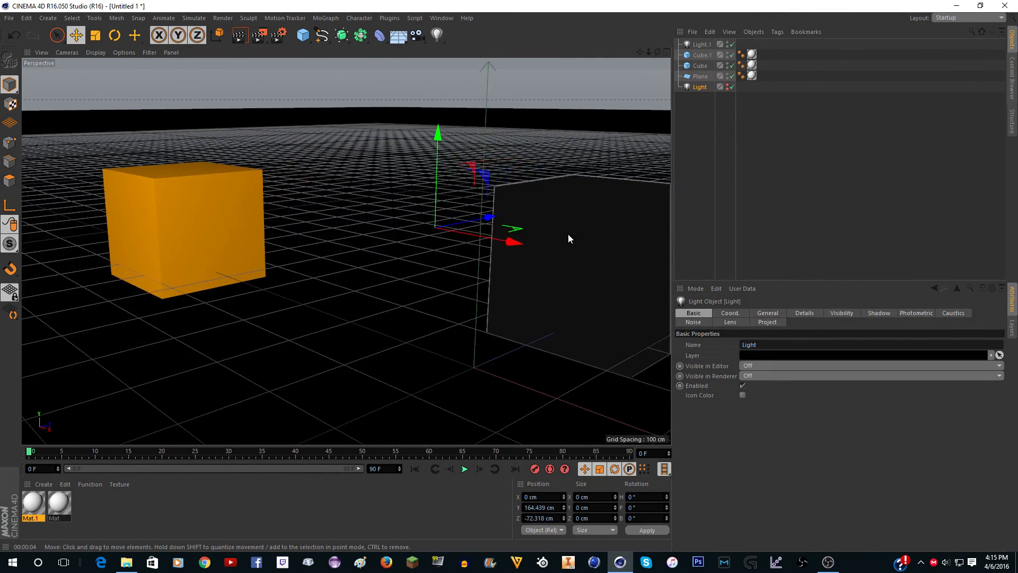
{"action": "scroll", "coordinate": [568, 235], "scroll_direction": "down", "scroll_amount": 7}
{"action": "scroll", "coordinate": [569, 235], "scroll_direction": "up", "scroll_amount": 5}
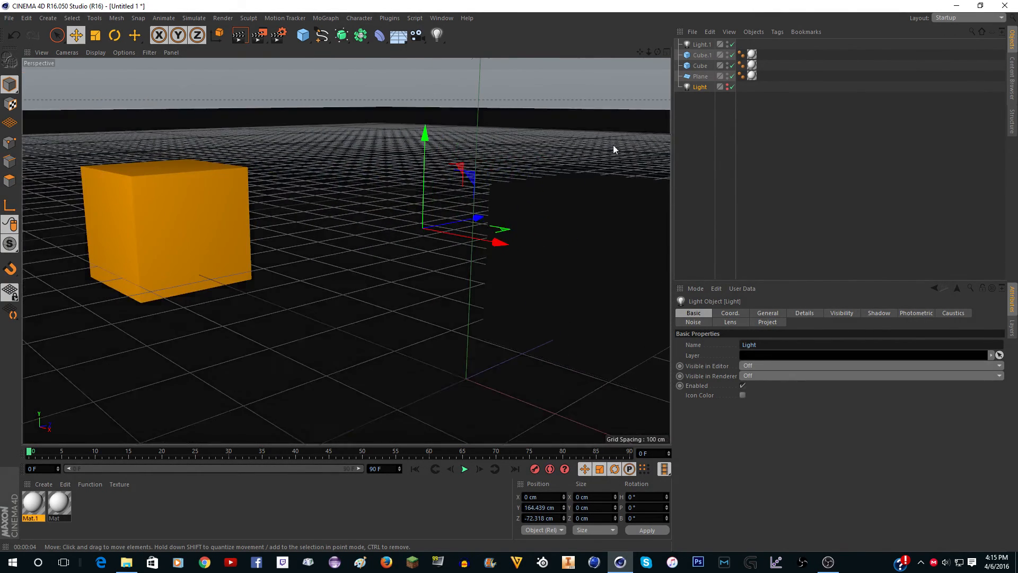
- Set the original light's Visible in Renderer option to On, keeping it hidden in the editor, and render the view
{"action": "left_click", "coordinate": [750, 376]}
{"action": "left_click", "coordinate": [764, 393]}
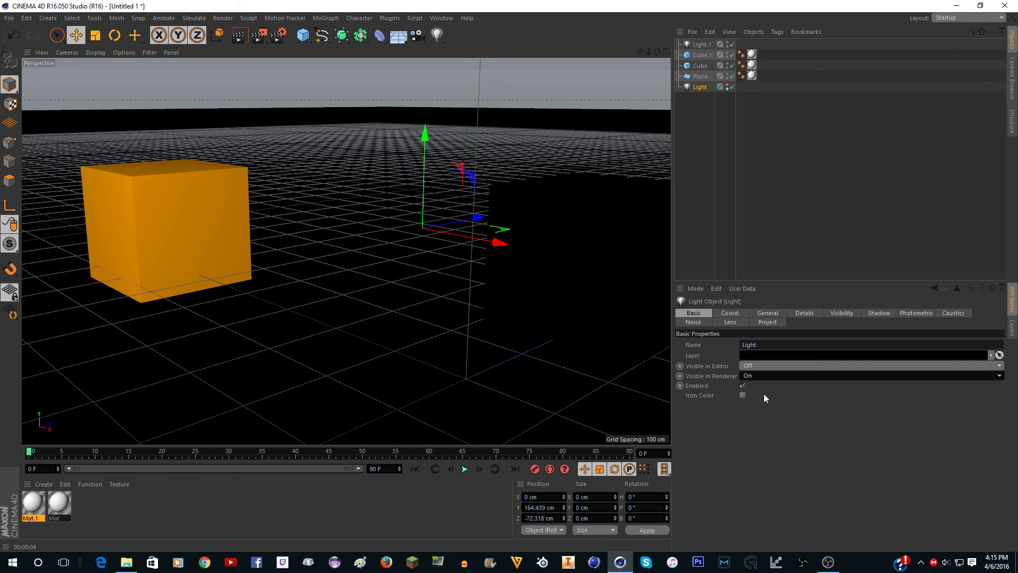
{"action": "scroll", "coordinate": [366, 189], "scroll_direction": "down", "scroll_amount": 6}
{"action": "scroll", "coordinate": [373, 183], "scroll_direction": "up", "scroll_amount": 3}
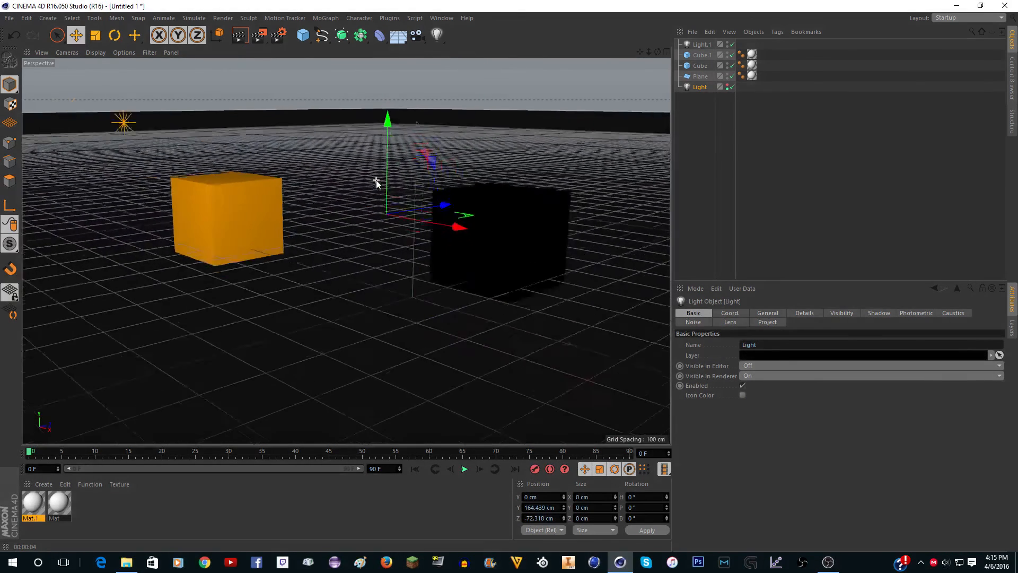
{"action": "left_click", "coordinate": [239, 35]}
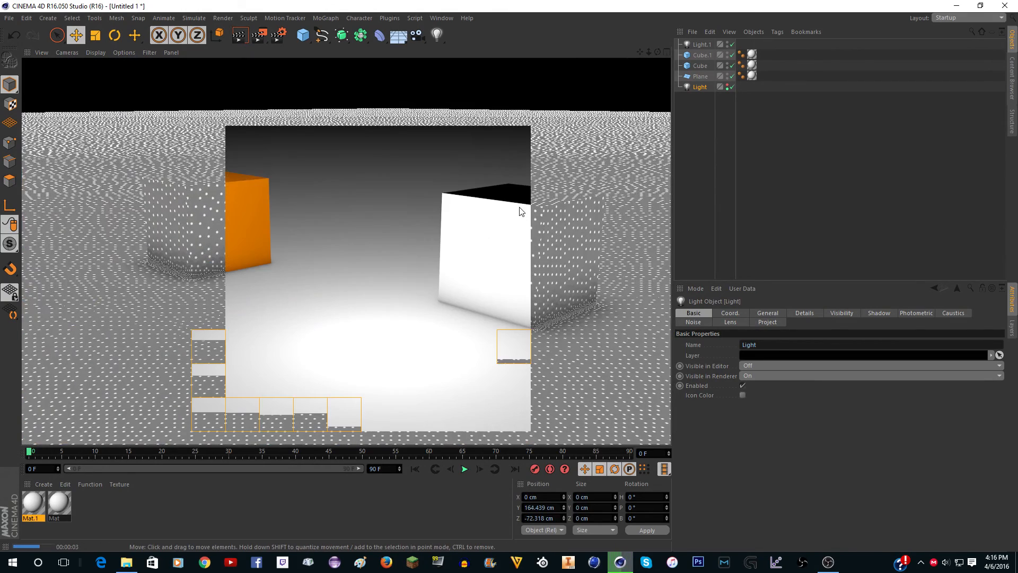
{"action": "scroll", "coordinate": [515, 214], "scroll_direction": "down", "scroll_amount": 3}
{"action": "scroll", "coordinate": [513, 215], "scroll_direction": "up", "scroll_amount": 2}
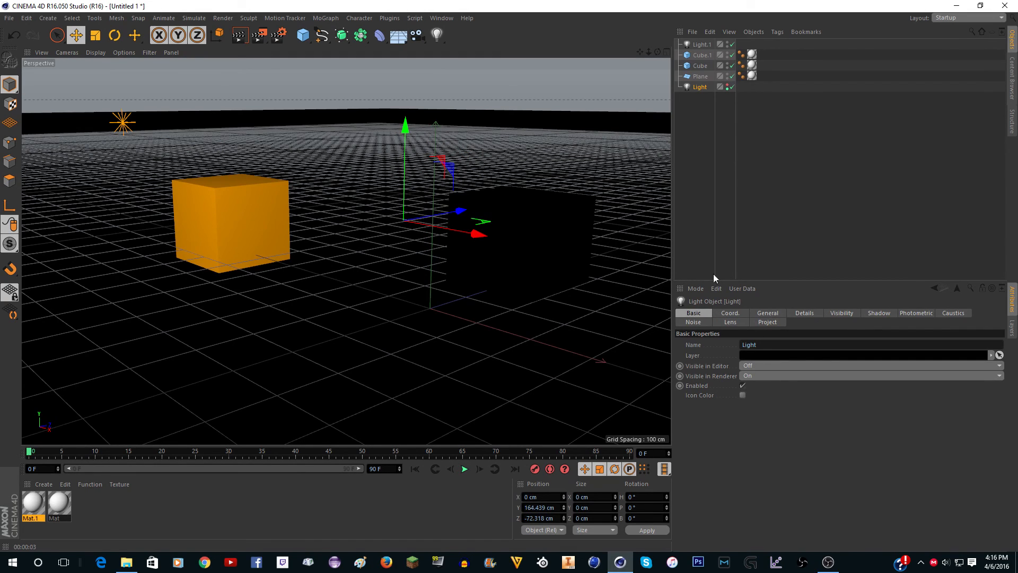
- Set the original light's Visible in Editor option to On, and toggle the light's Enabled state repeatedly, leaving it enabled
{"action": "left_click", "coordinate": [728, 85]}
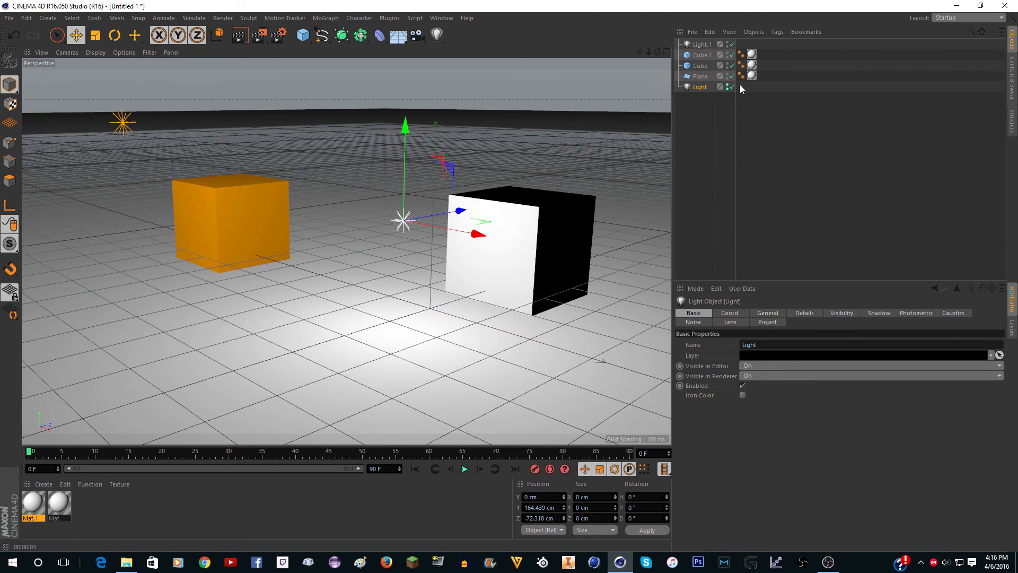
{"action": "left_click", "coordinate": [733, 86]}
{"action": "left_click", "coordinate": [732, 86]}
{"action": "left_click", "coordinate": [732, 86]}
{"action": "left_click", "coordinate": [733, 86]}
{"action": "left_click", "coordinate": [733, 86]}
{"action": "left_click", "coordinate": [732, 86]}
{"action": "left_click", "coordinate": [733, 86]}
{"action": "left_click", "coordinate": [732, 87]}
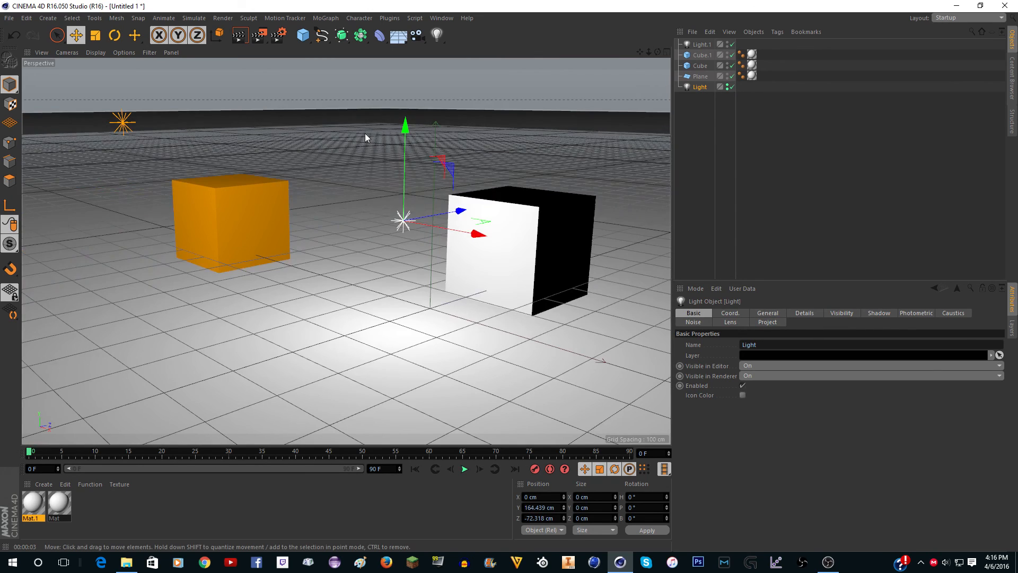
{"action": "scroll", "coordinate": [365, 132], "scroll_direction": "down", "scroll_amount": 5}
{"action": "scroll", "coordinate": [366, 111], "scroll_direction": "up", "scroll_amount": 5}
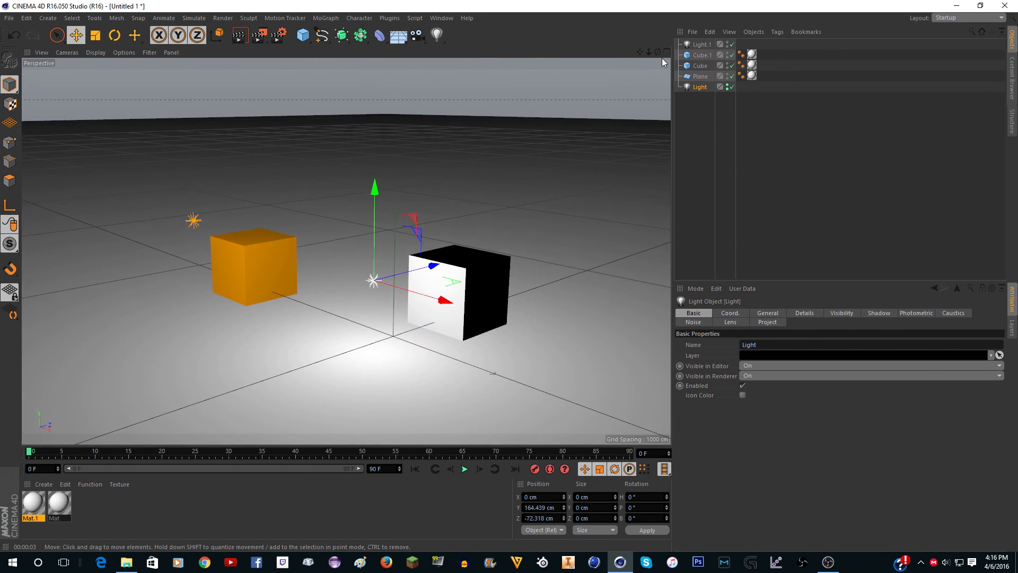
{"action": "left_click_drag", "start_coordinate": [658, 51], "coordinate": [599, 114]}
{"action": "scroll", "coordinate": [439, 194], "scroll_direction": "down", "scroll_amount": 4}
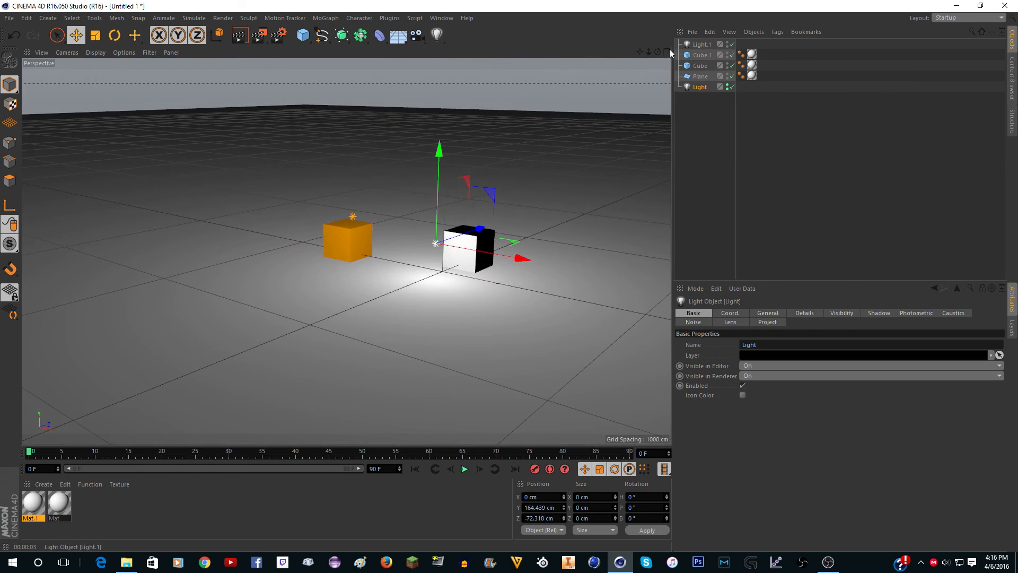
{"action": "left_click_drag", "start_coordinate": [658, 51], "coordinate": [593, 101]}
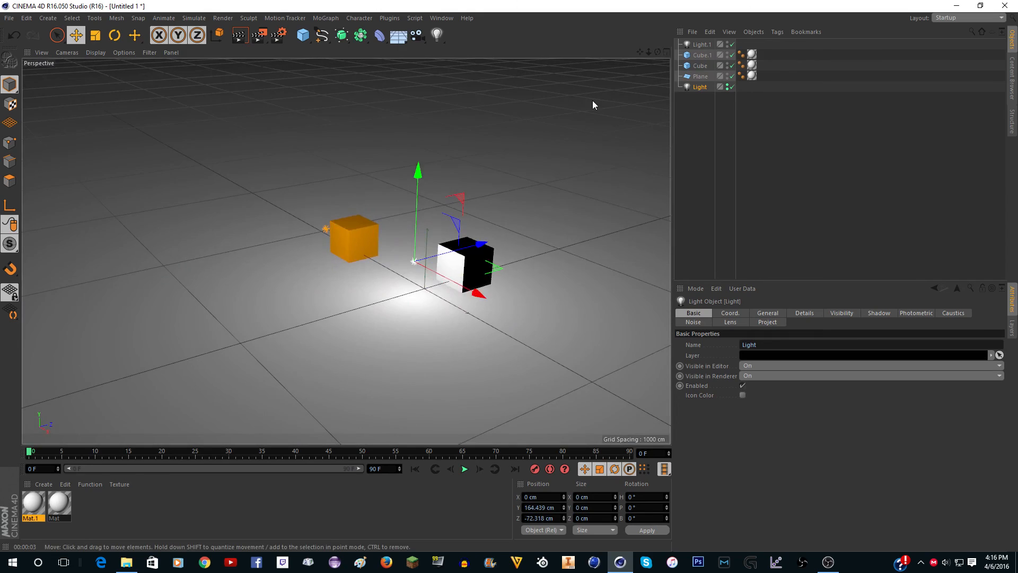